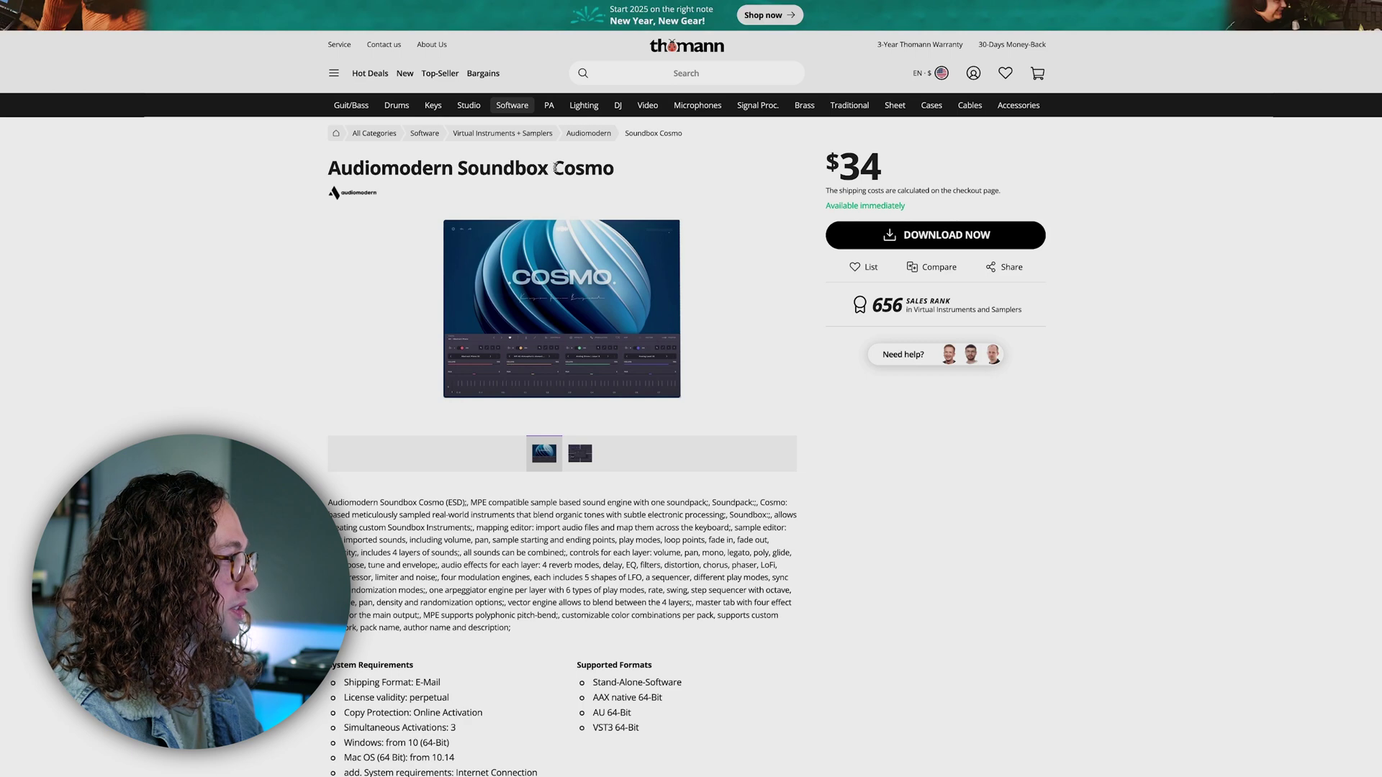
Go back from the Cosmo page to the soundbox results and open the Audiomodern Soundbox Bundle page
left_click_drag(551, 167, 614, 168)
left_click(1038, 442)
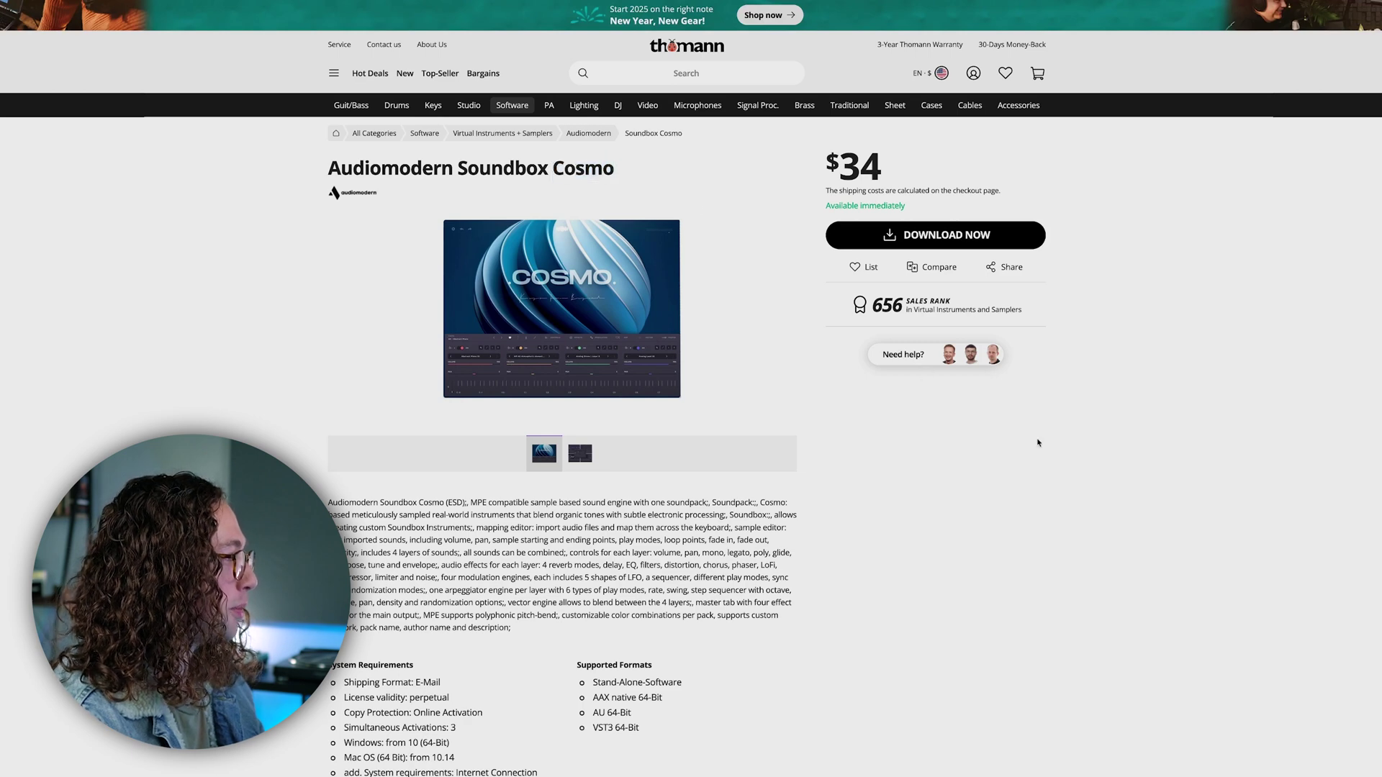
key("alt+Left")
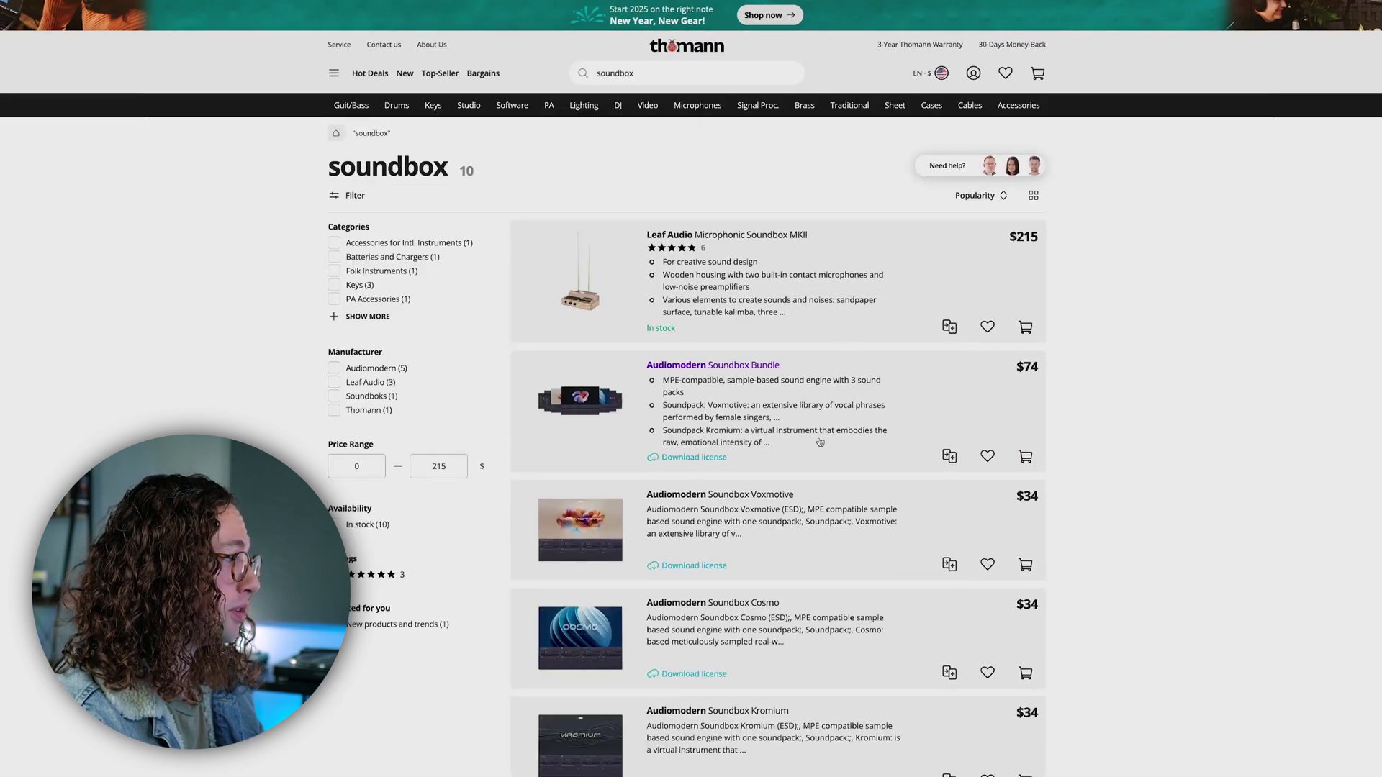
left_click(814, 422)
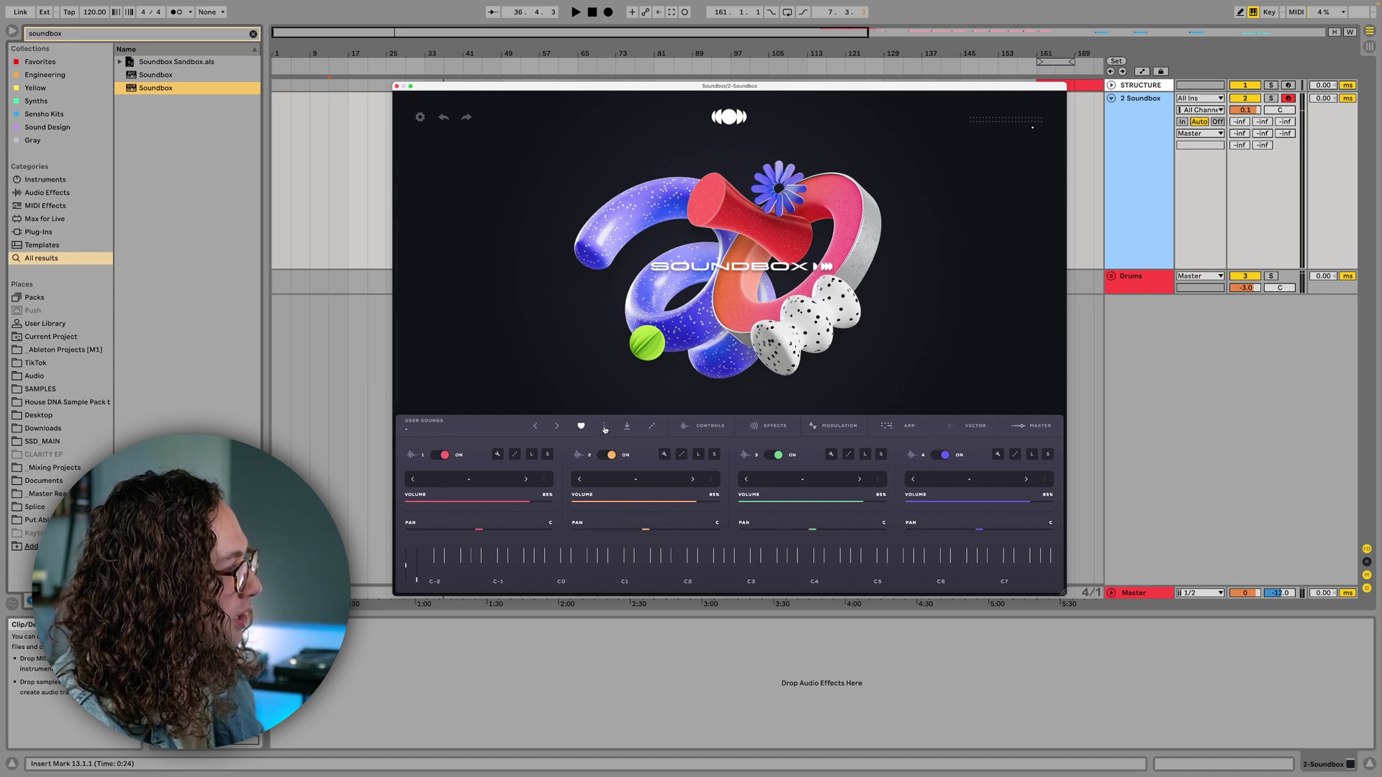
Open the sound browser, filter to the Cosmo pack, and peek at Abstract Piano and Astral Artifact details
left_click(603, 428)
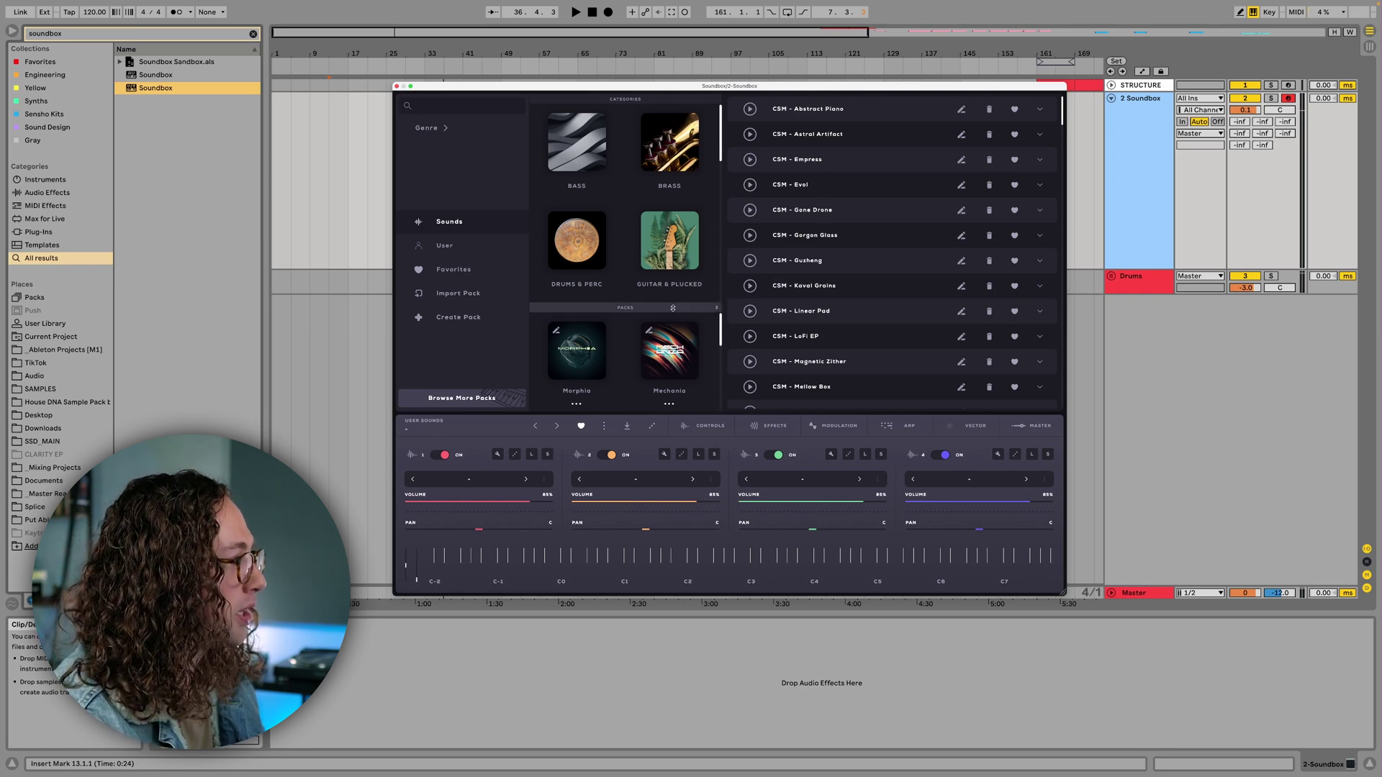
left_click_drag(671, 307, 672, 113)
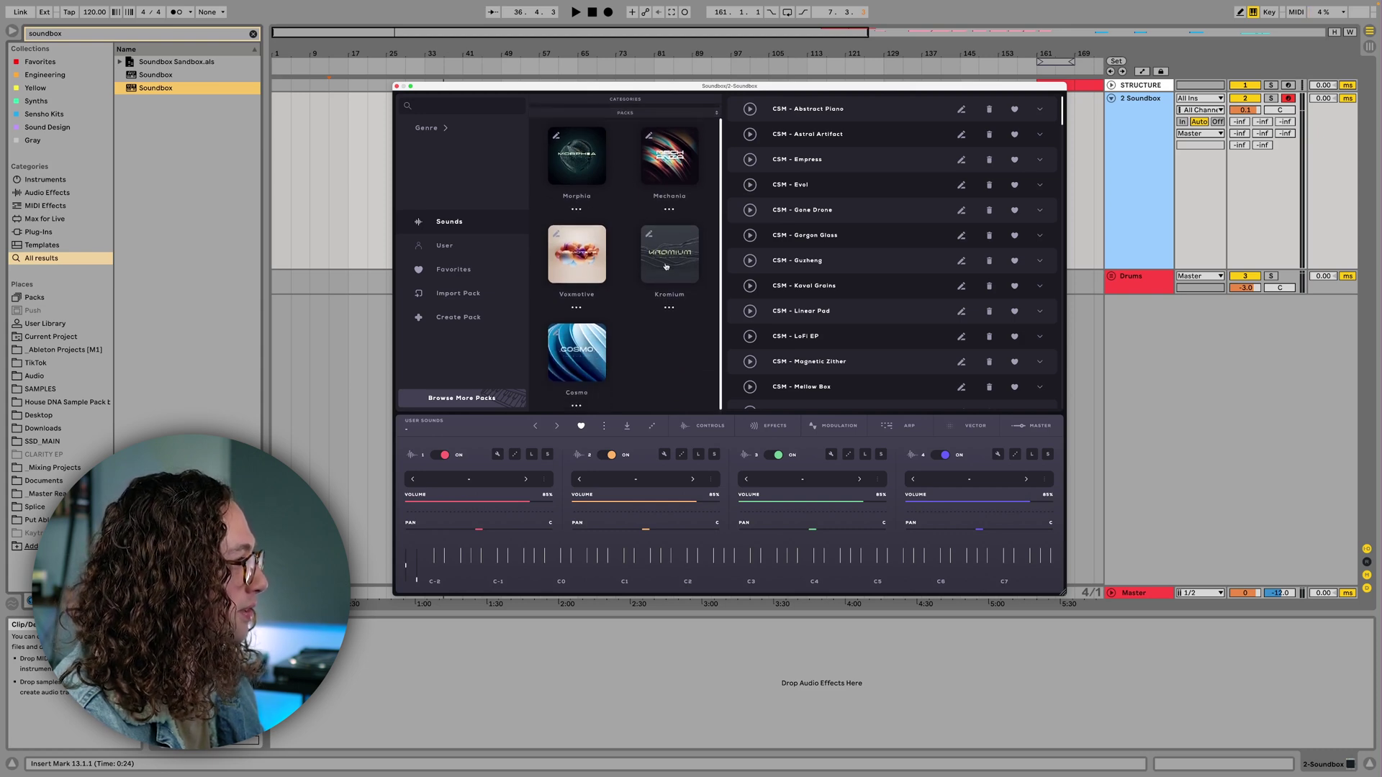
left_click(576, 352)
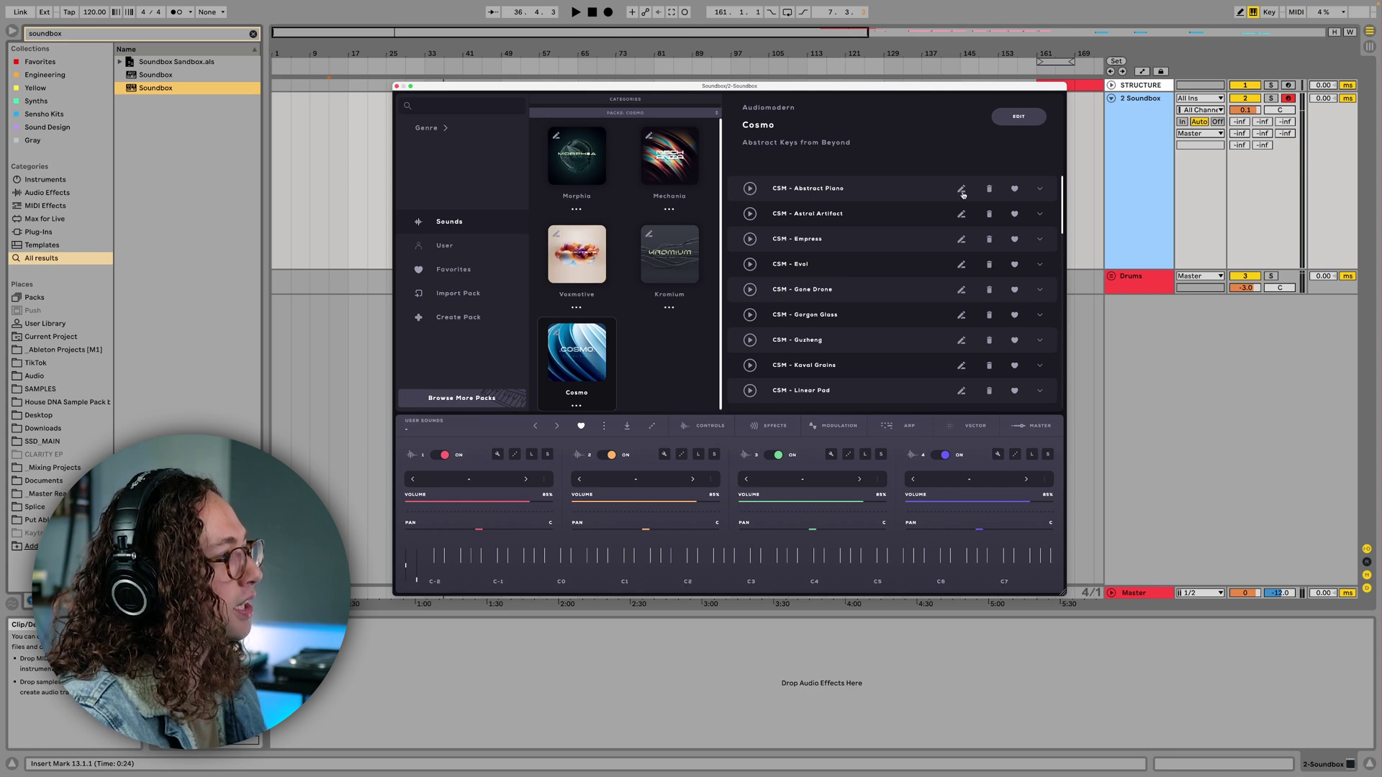
left_click(1039, 188)
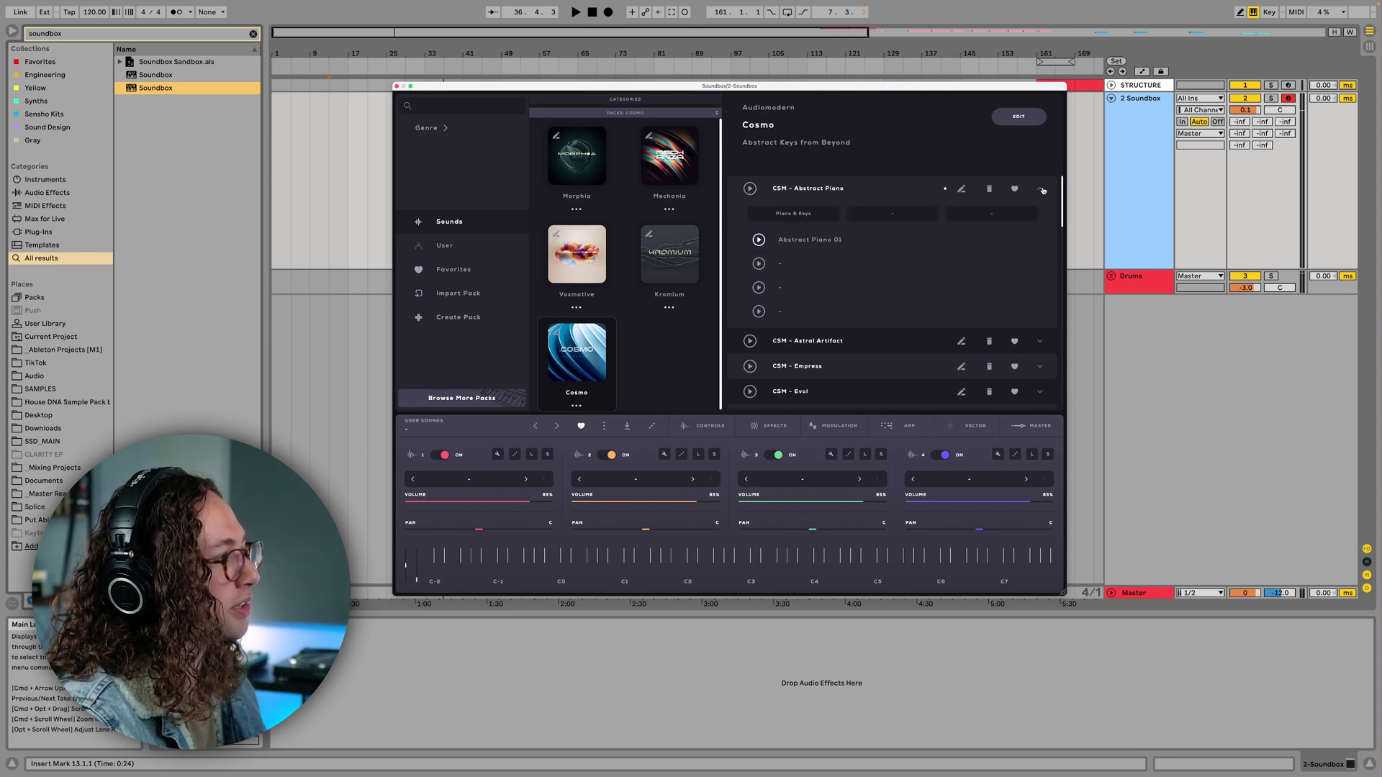
left_click(1040, 188)
left_click(1040, 215)
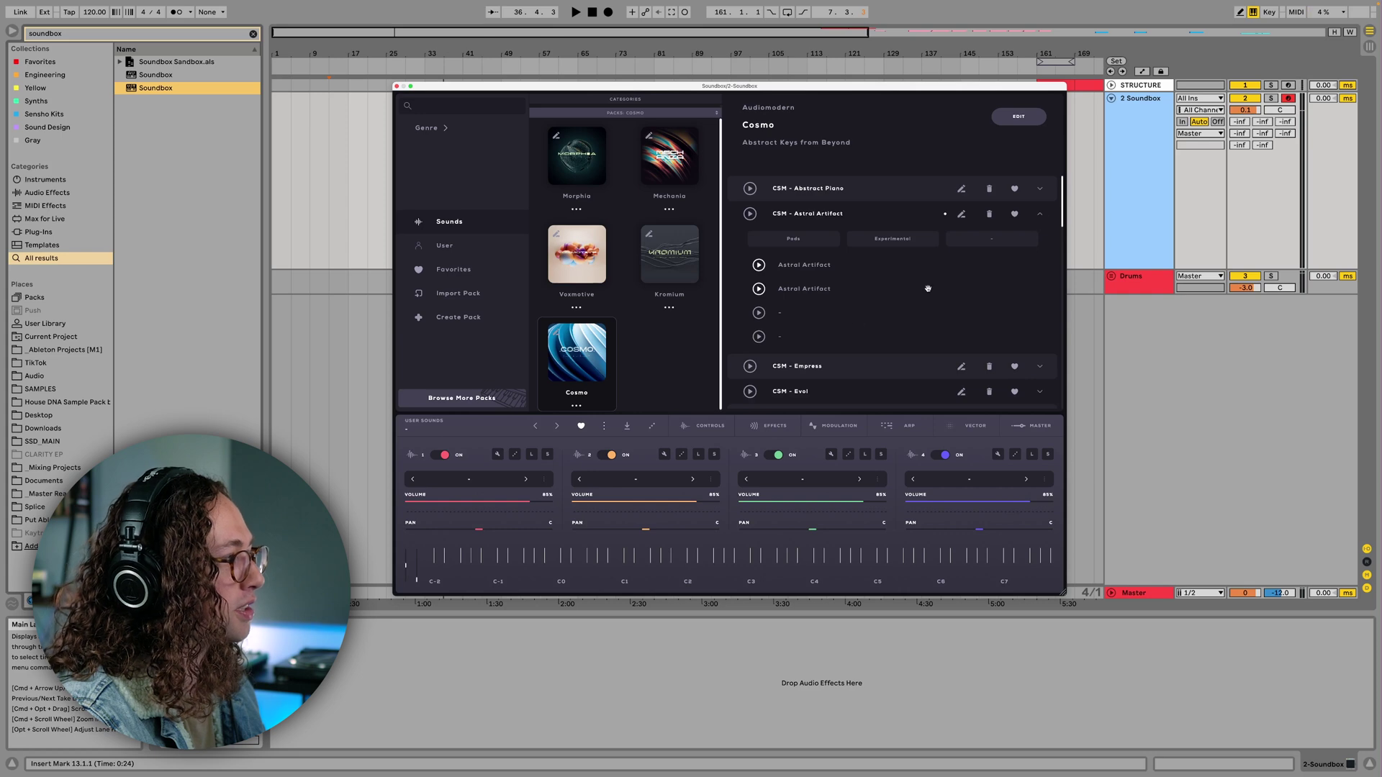
left_click(1040, 219)
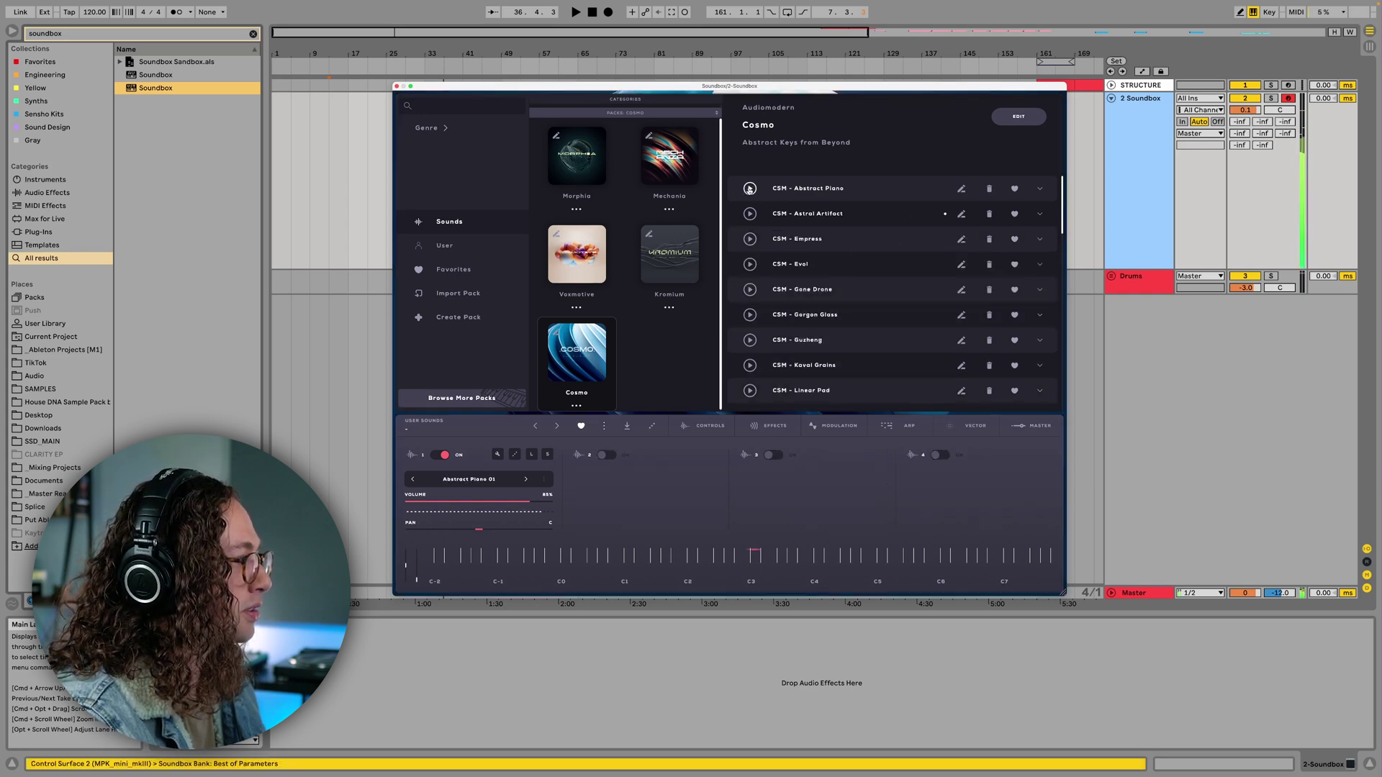
Audition the Astral Artifact, Empress, Gone Drone and Gorgon Glass presets, loading Gorgon Glass
left_click(749, 214)
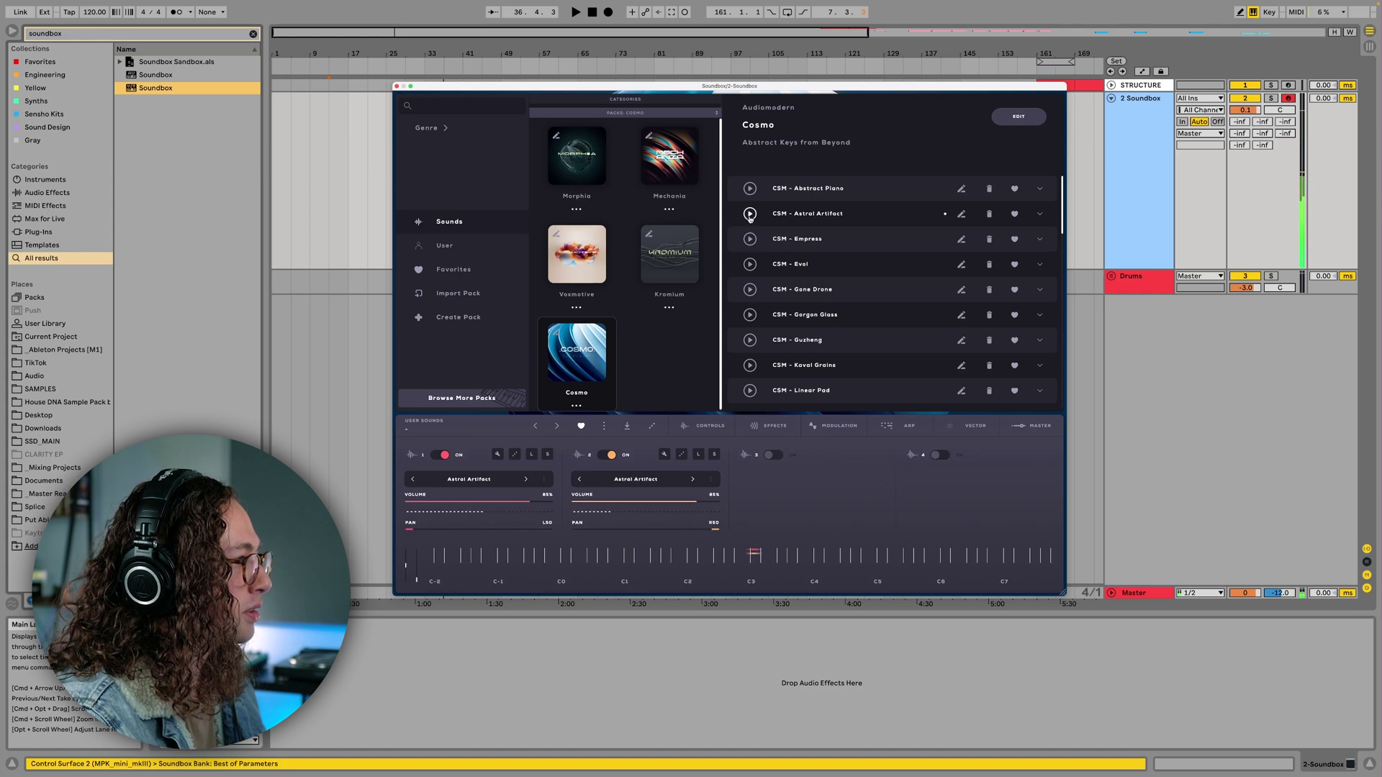
left_click(749, 239)
left_click(749, 289)
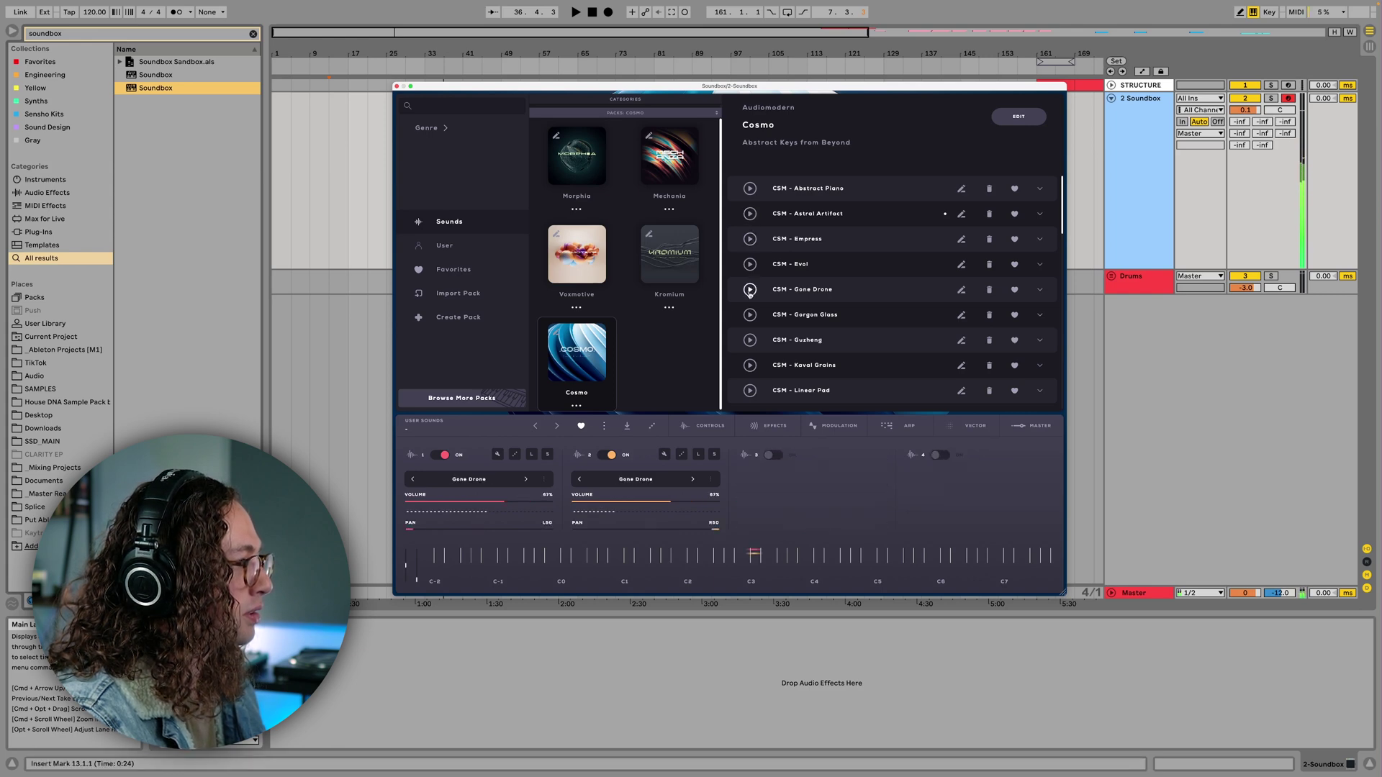
left_click(749, 315)
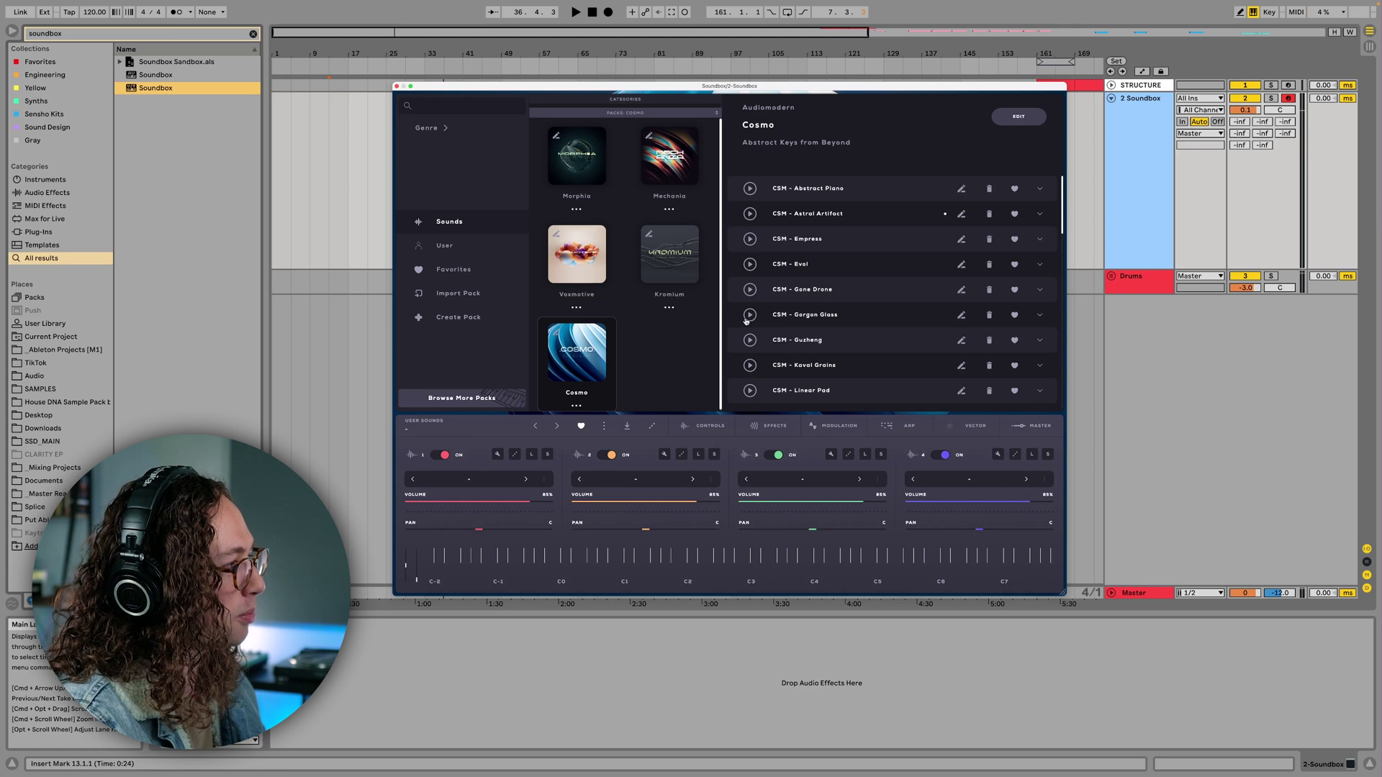
left_click(749, 315)
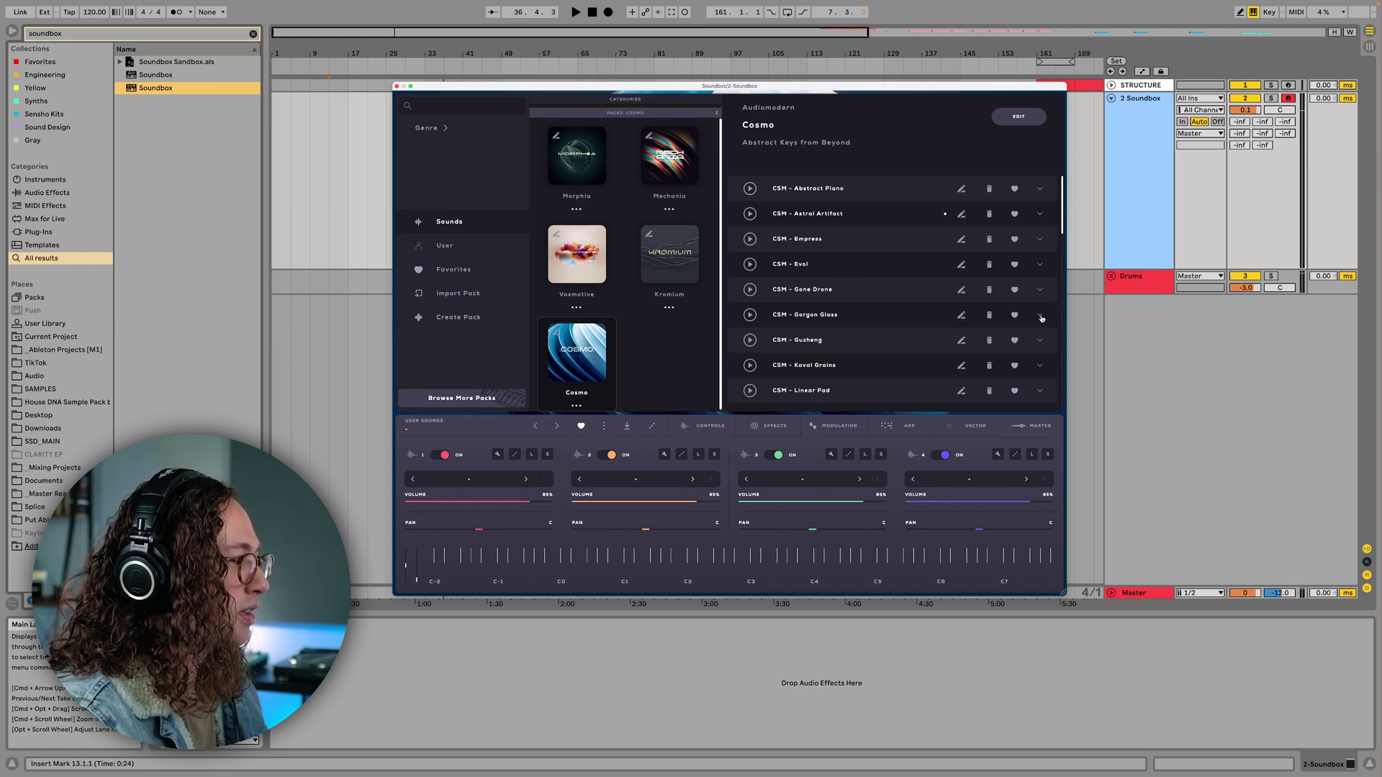
Switch off layers 2–4 and drag the Gorgon Glass sample into layer 1
left_click(609, 456)
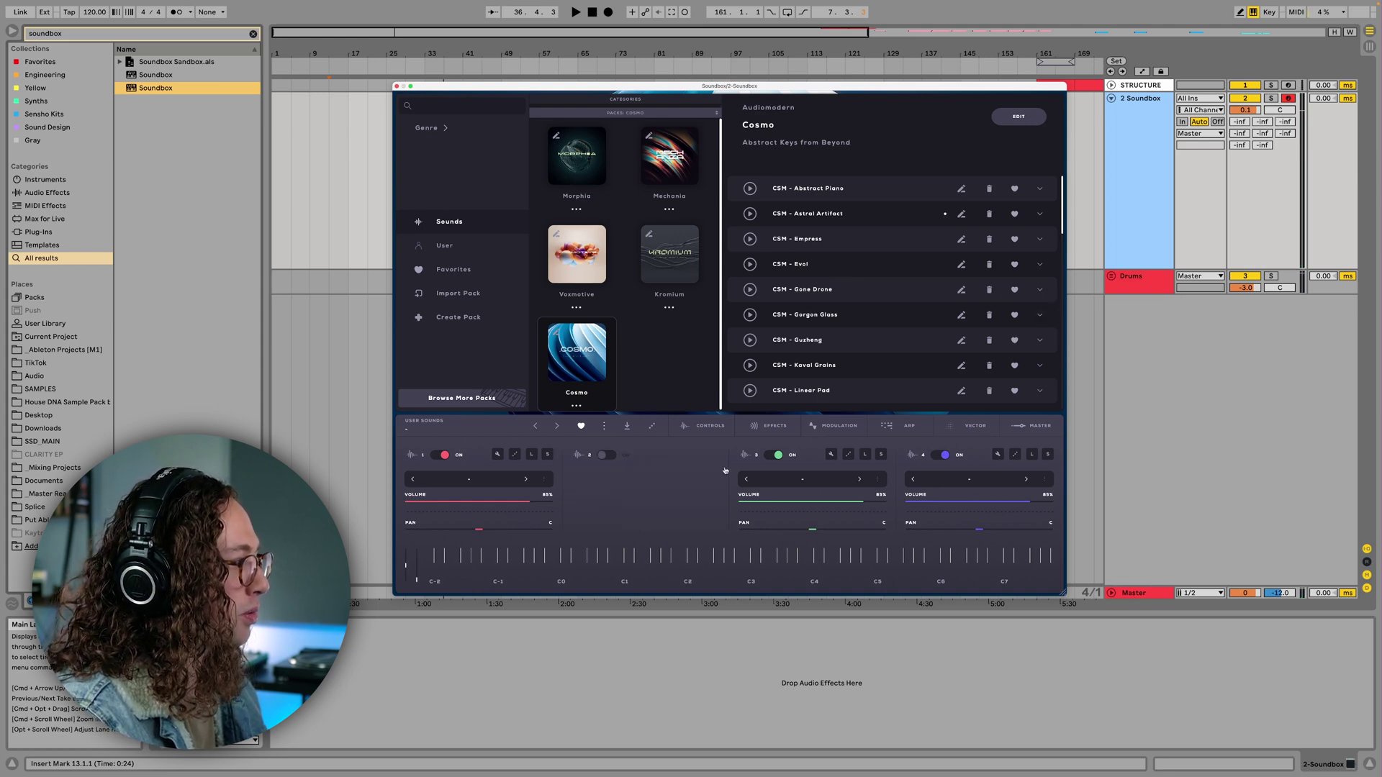
left_click(773, 456)
left_click(942, 456)
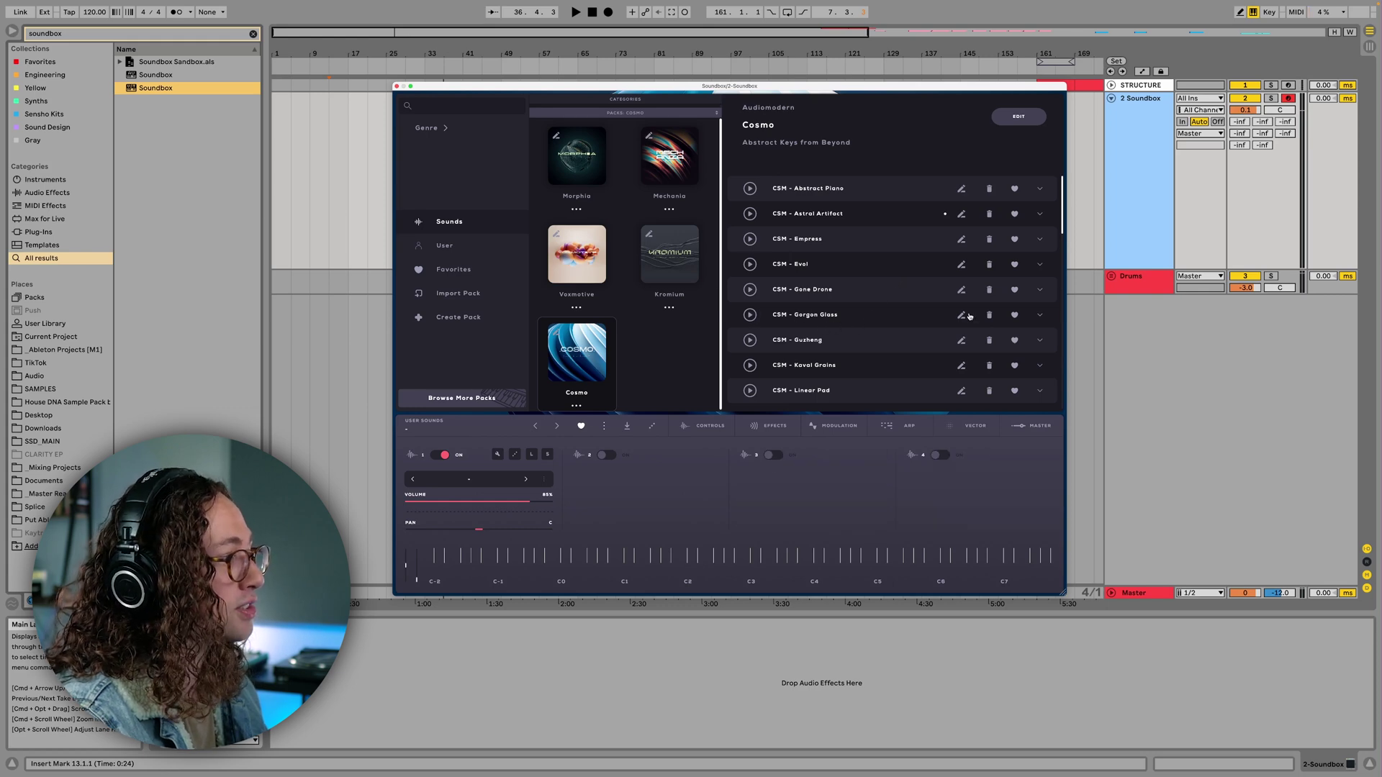
left_click(1041, 314)
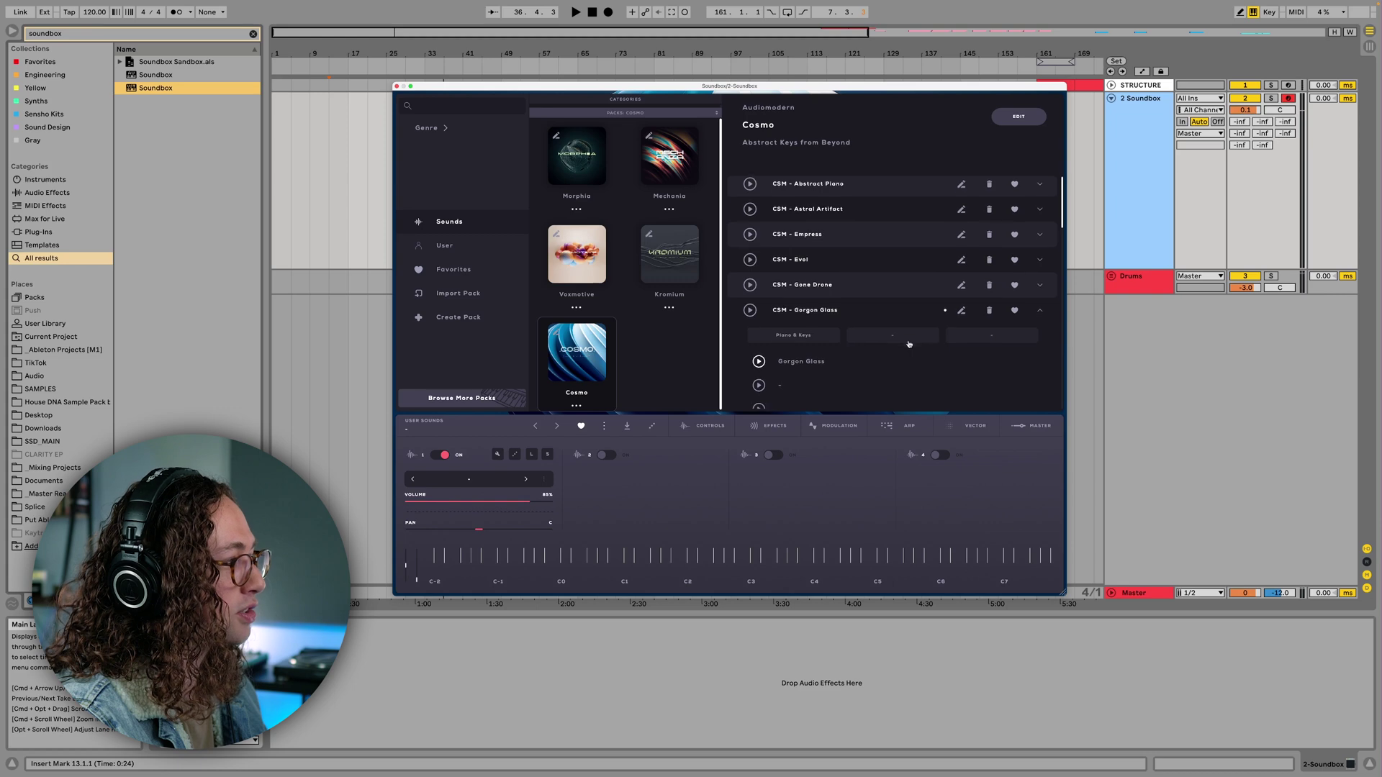
scroll(909, 341, "down", 1)
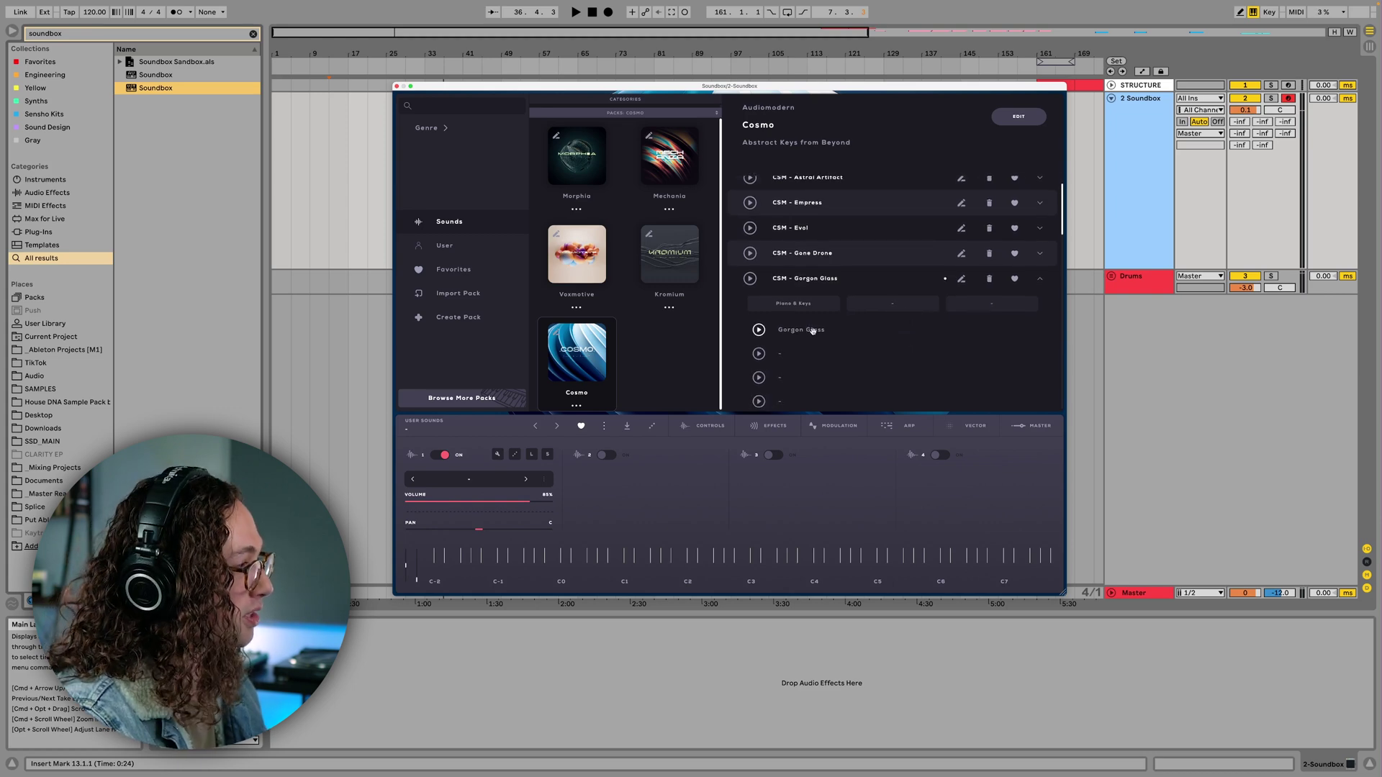
left_click_drag(813, 330, 488, 474)
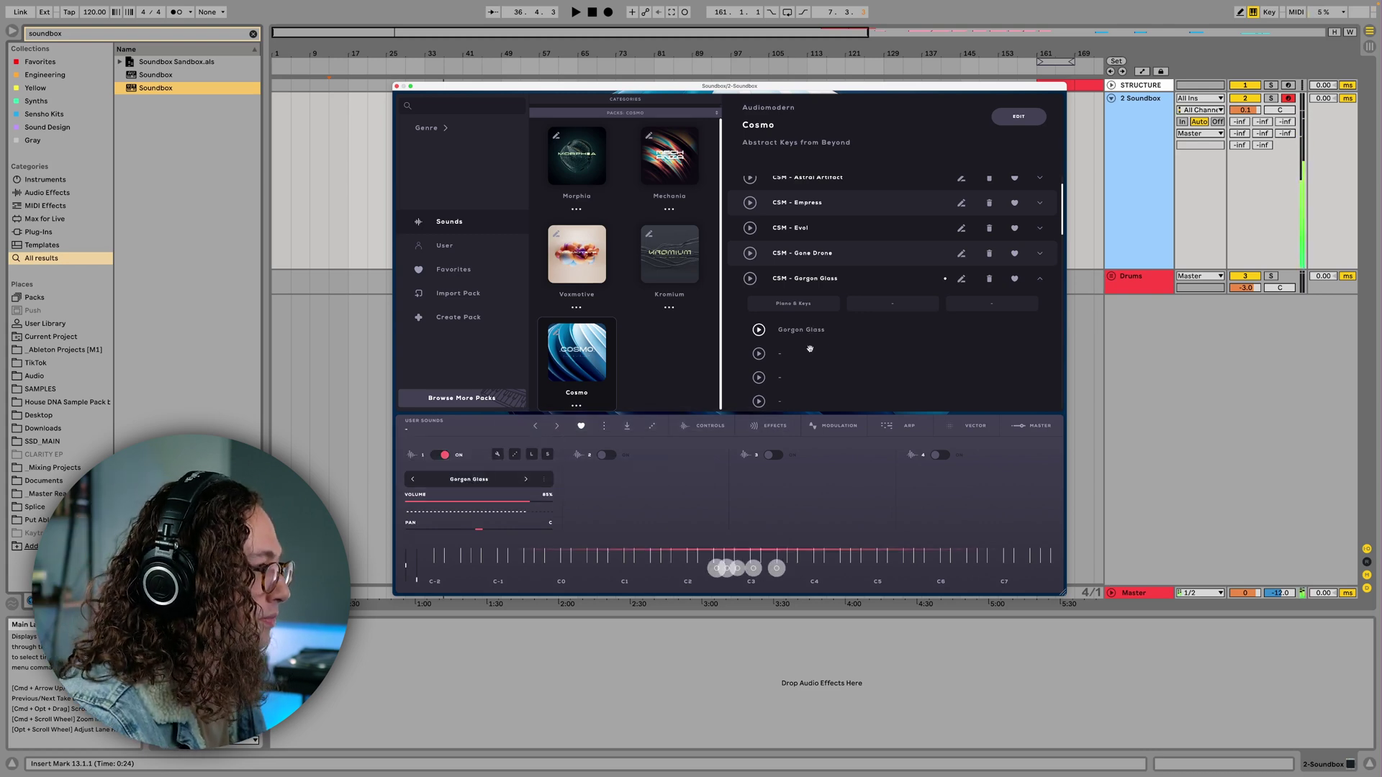
left_click(1039, 280)
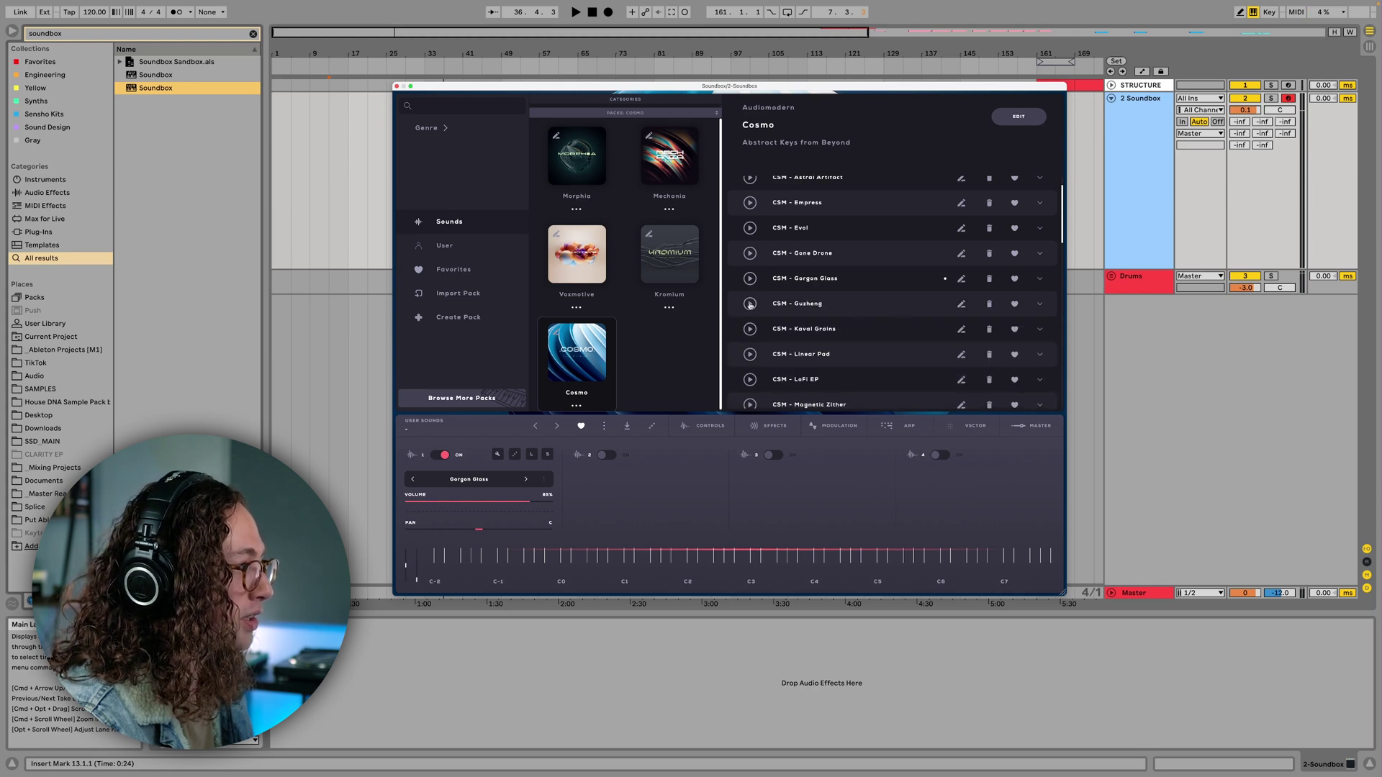
Place the Guzheng ML sample on layer 2, enable it, and solo layers 1 and 2
left_click(750, 304)
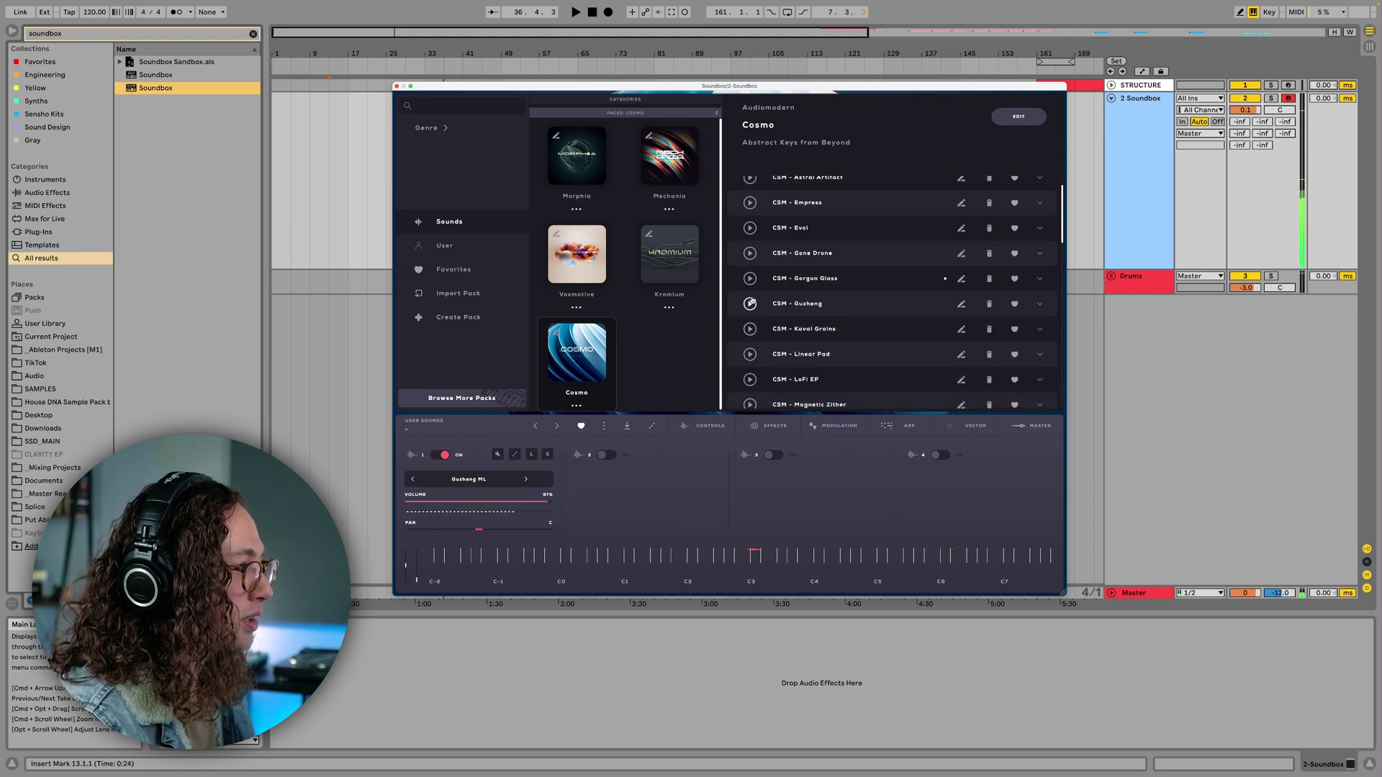
left_click(1040, 303)
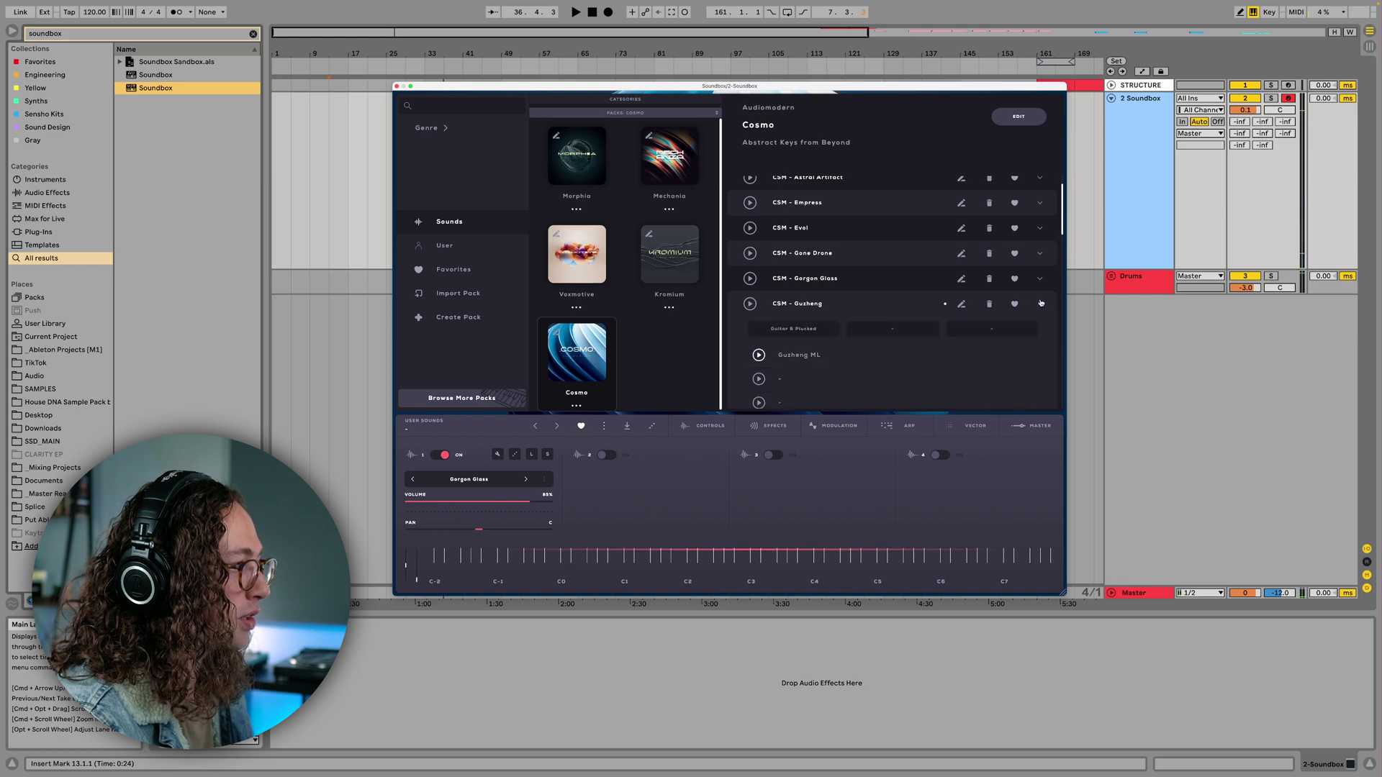
left_click_drag(815, 356, 603, 507)
left_click(605, 455)
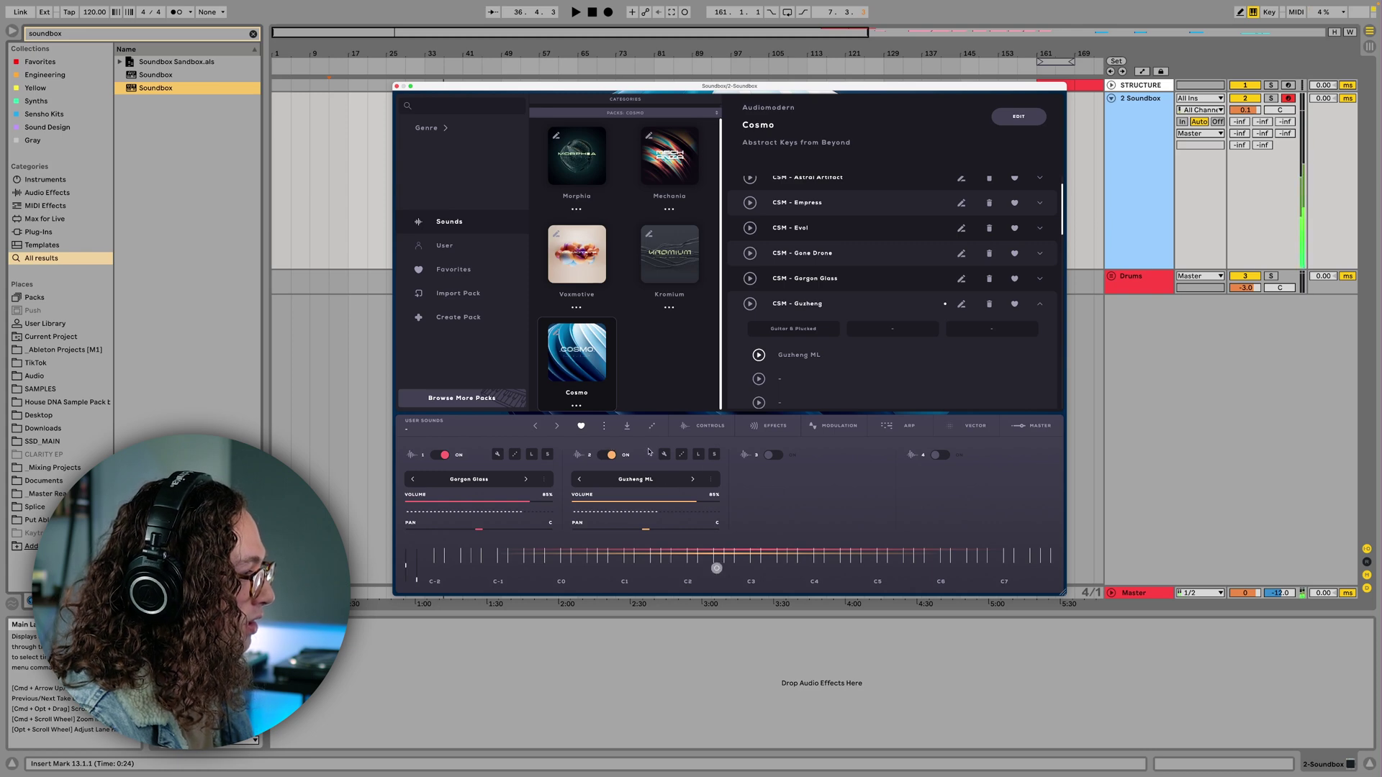
left_click(714, 455)
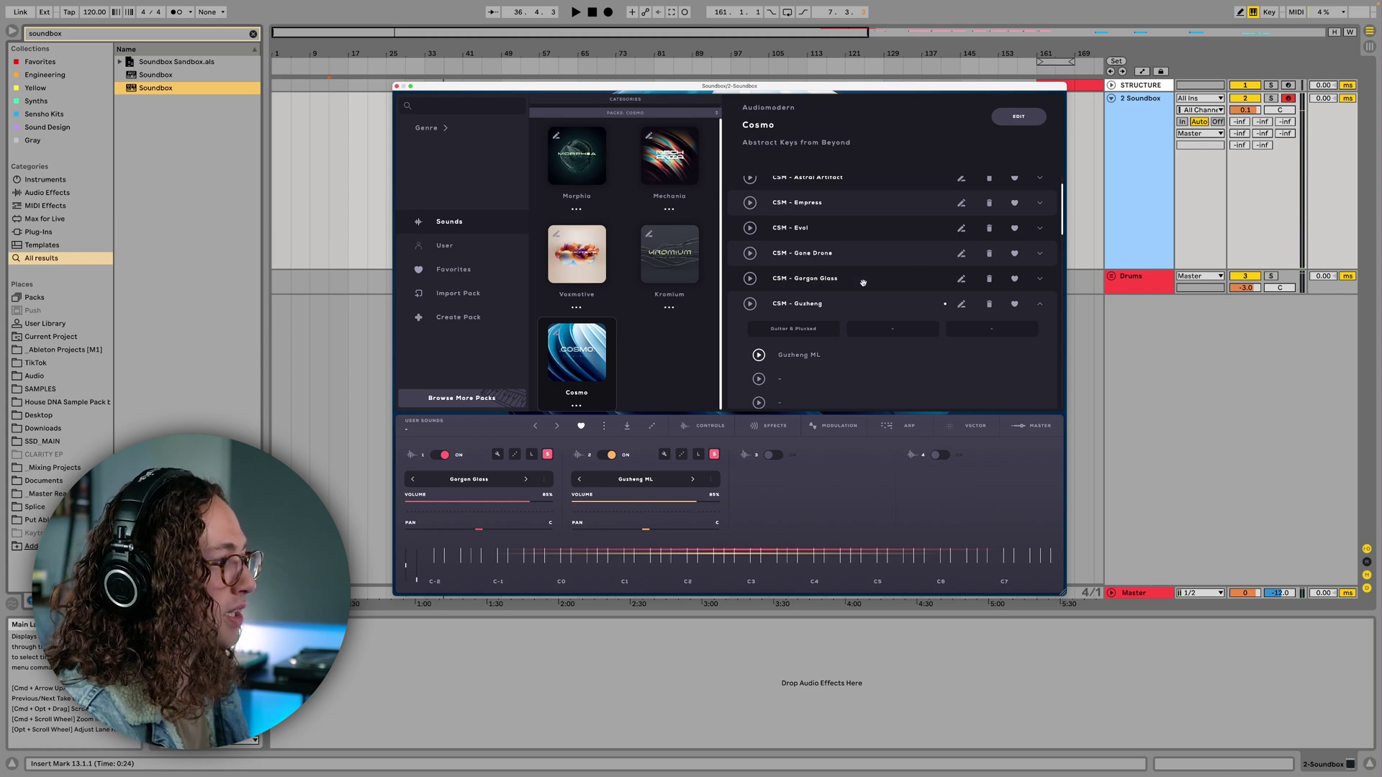
Scroll the preset list and expand the Mellow Box preset's details
scroll(864, 283, "down", 2)
scroll(863, 283, "down", 3)
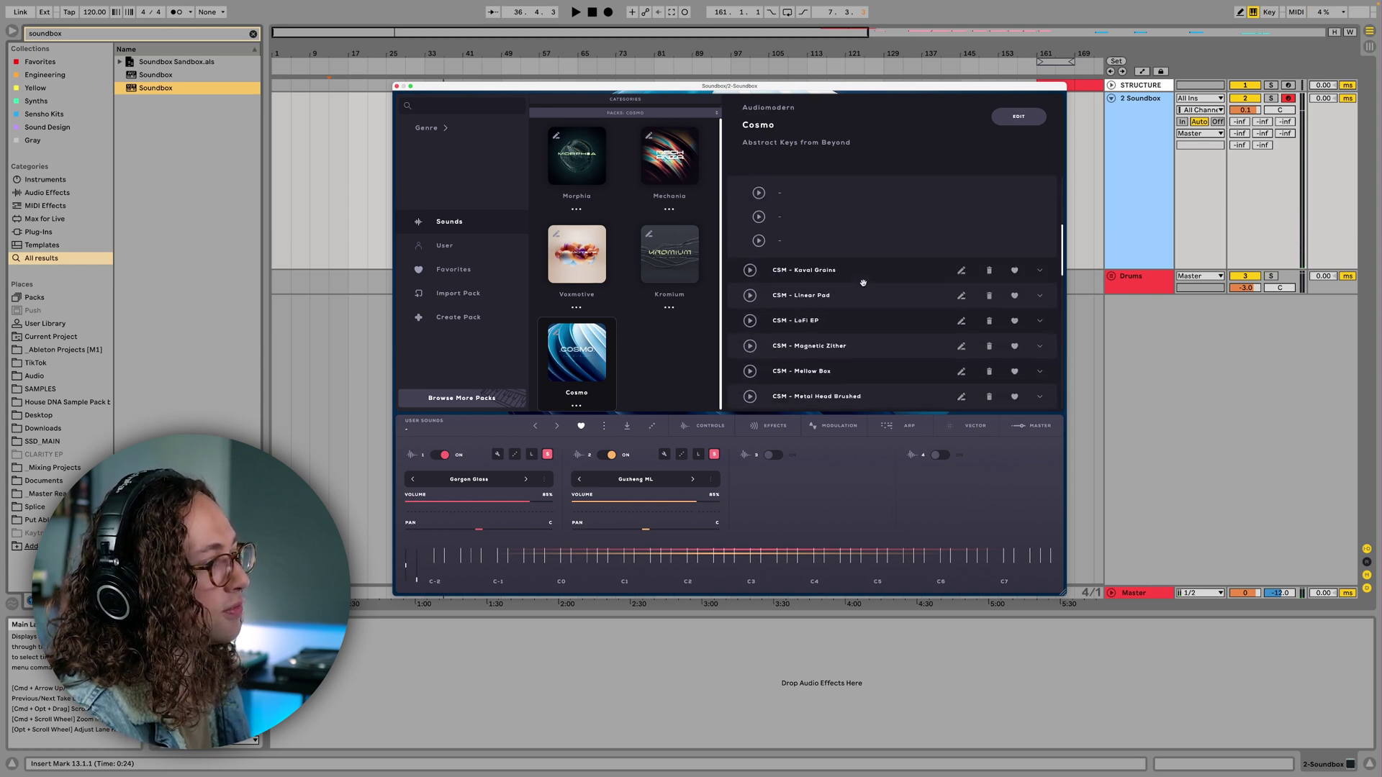
left_click(1039, 271)
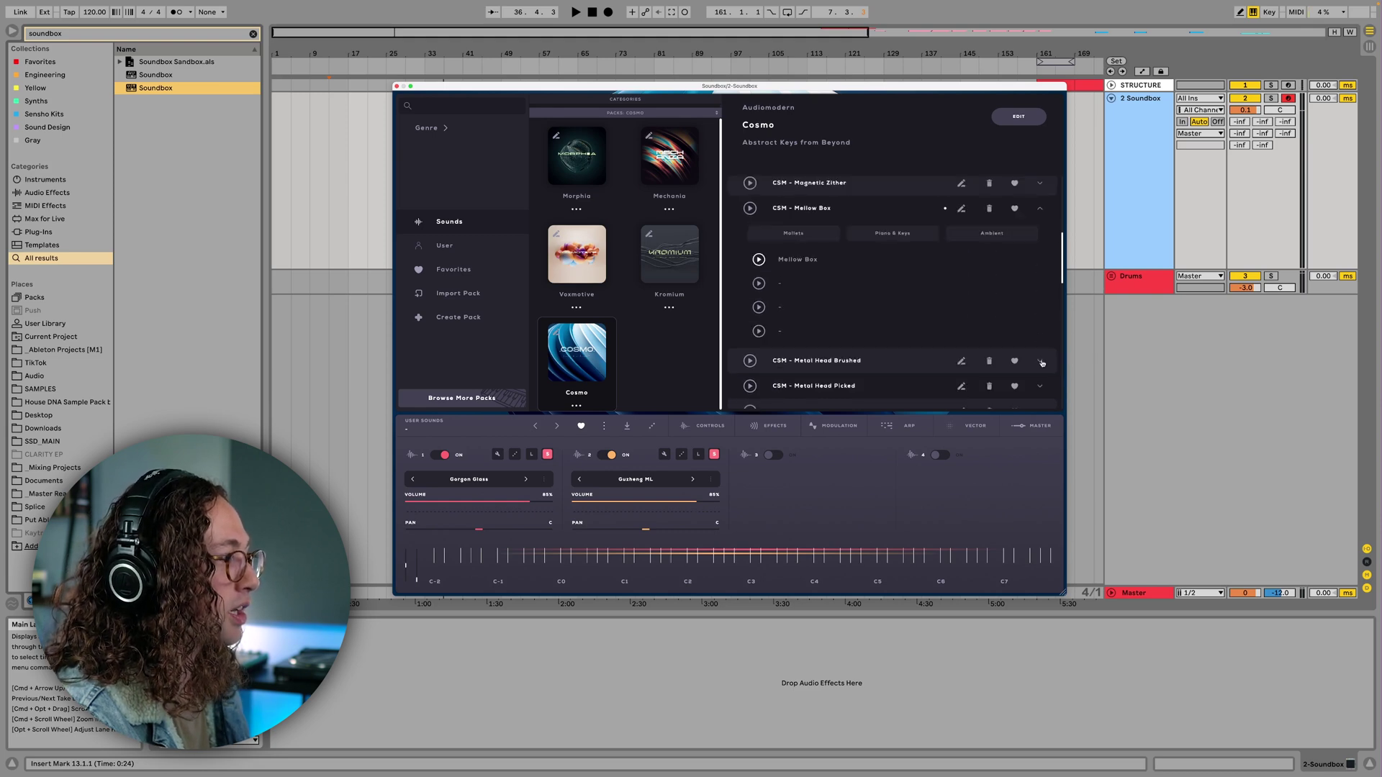
scroll(1042, 363, "down", 10)
Enable layers 3 and 4, then randomize all four layers three times
left_click(773, 455)
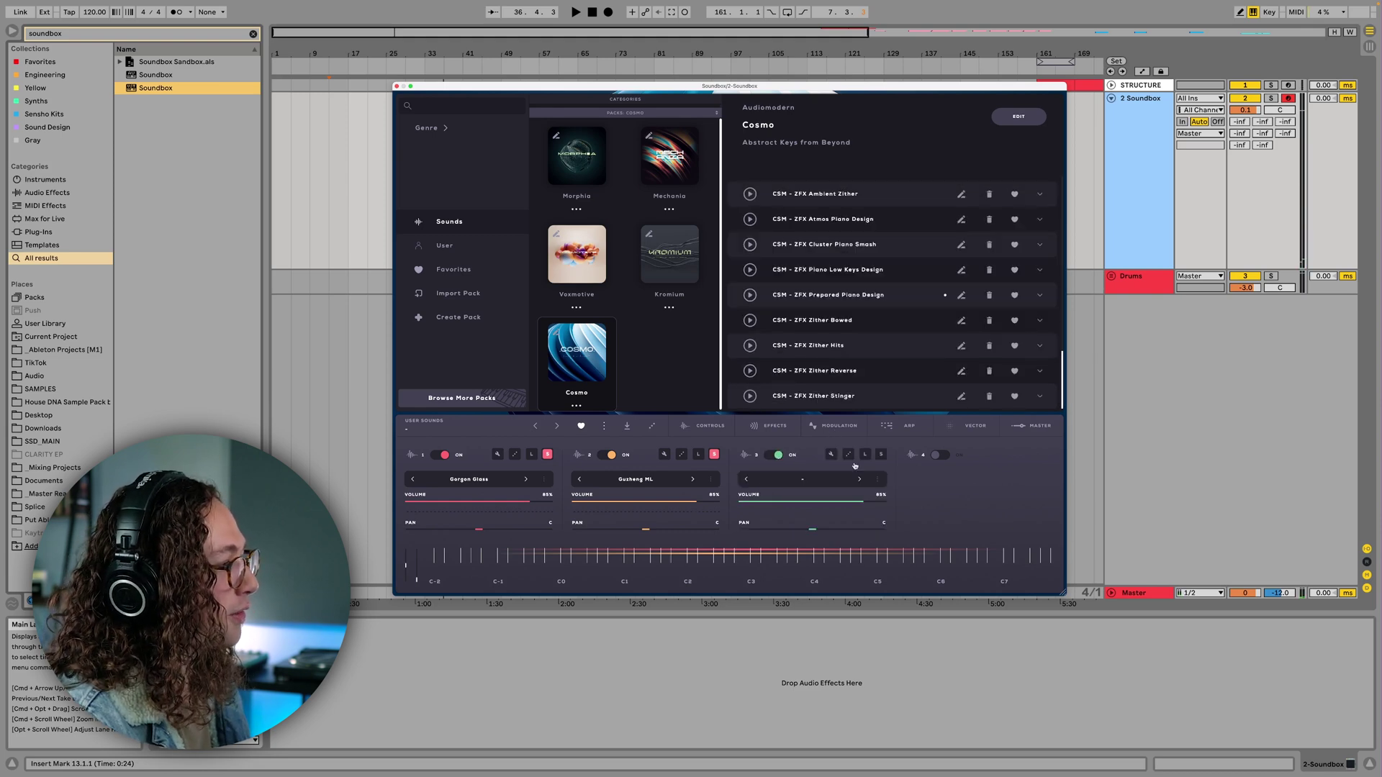
left_click(934, 455)
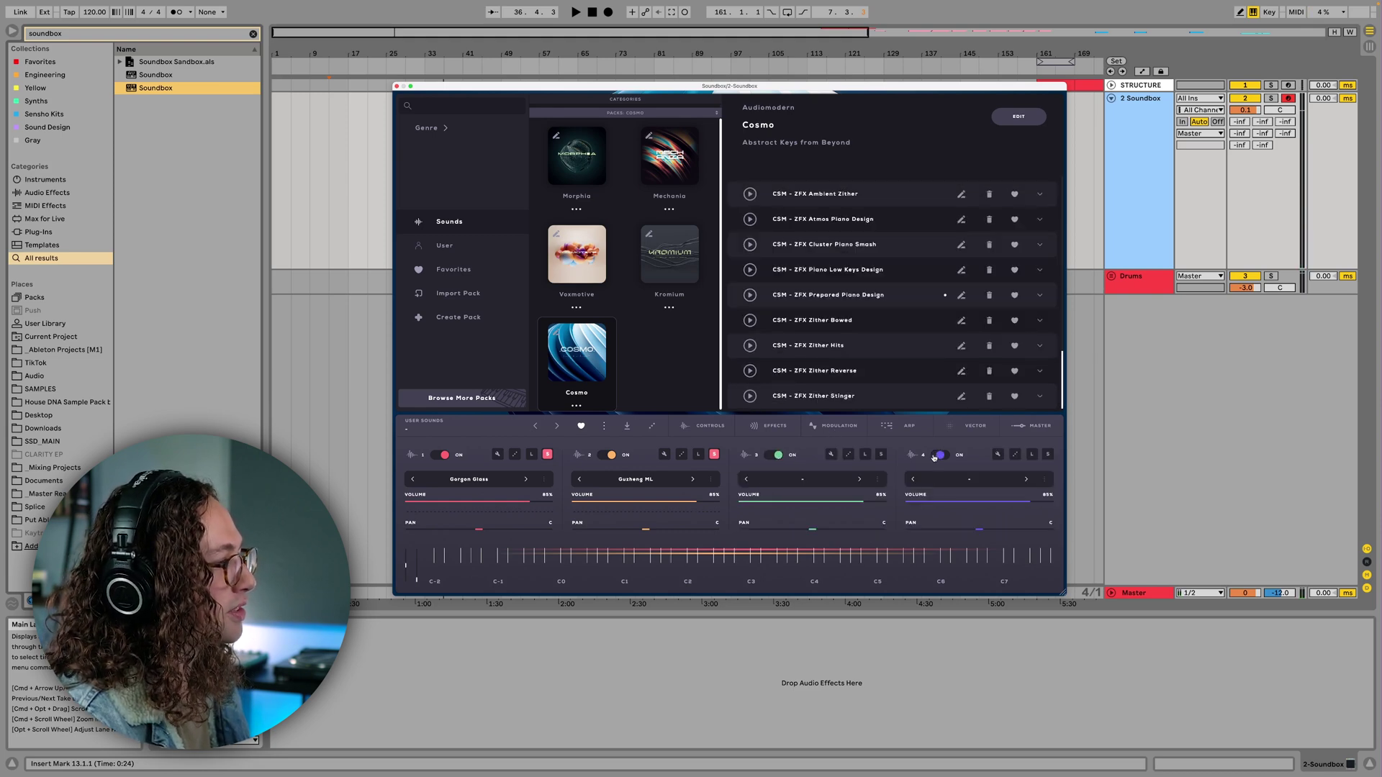
left_click(653, 429)
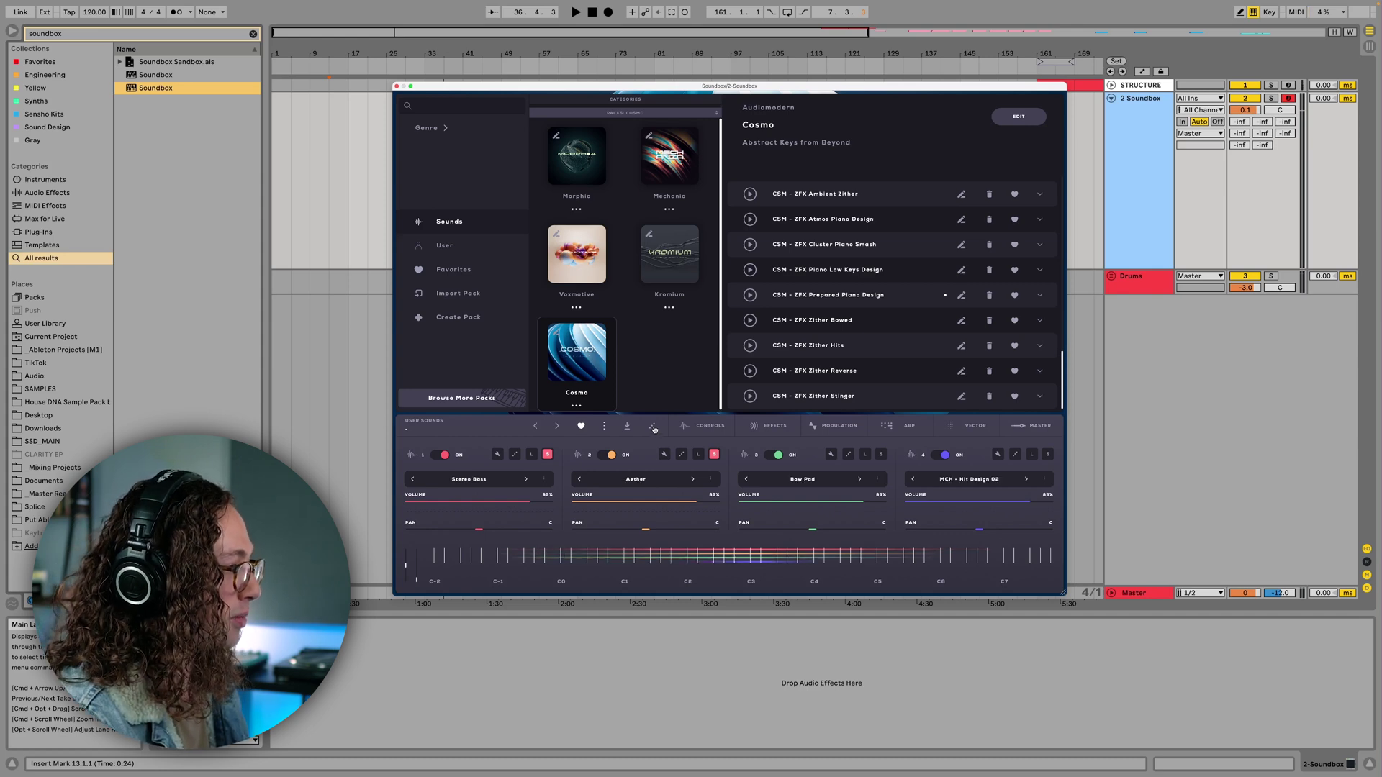
left_click(651, 429)
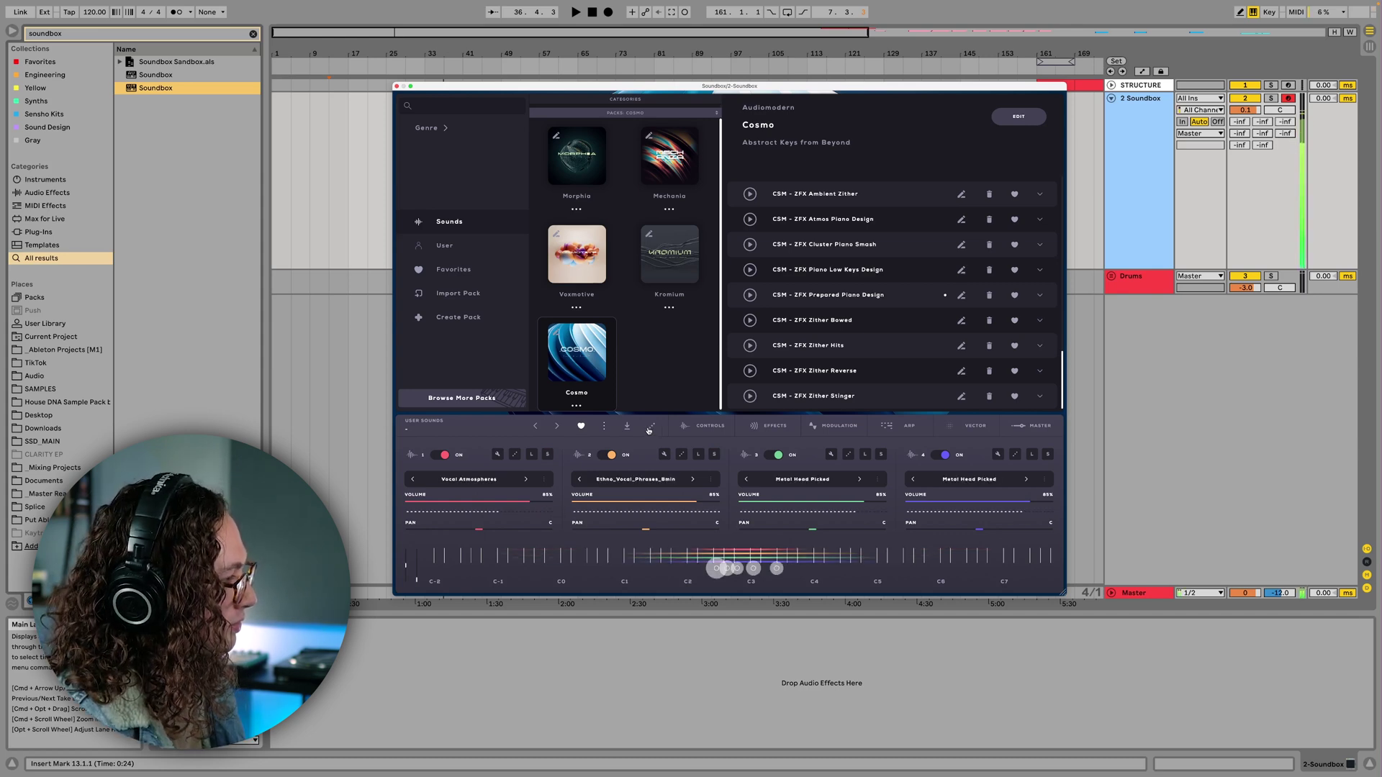
left_click(650, 429)
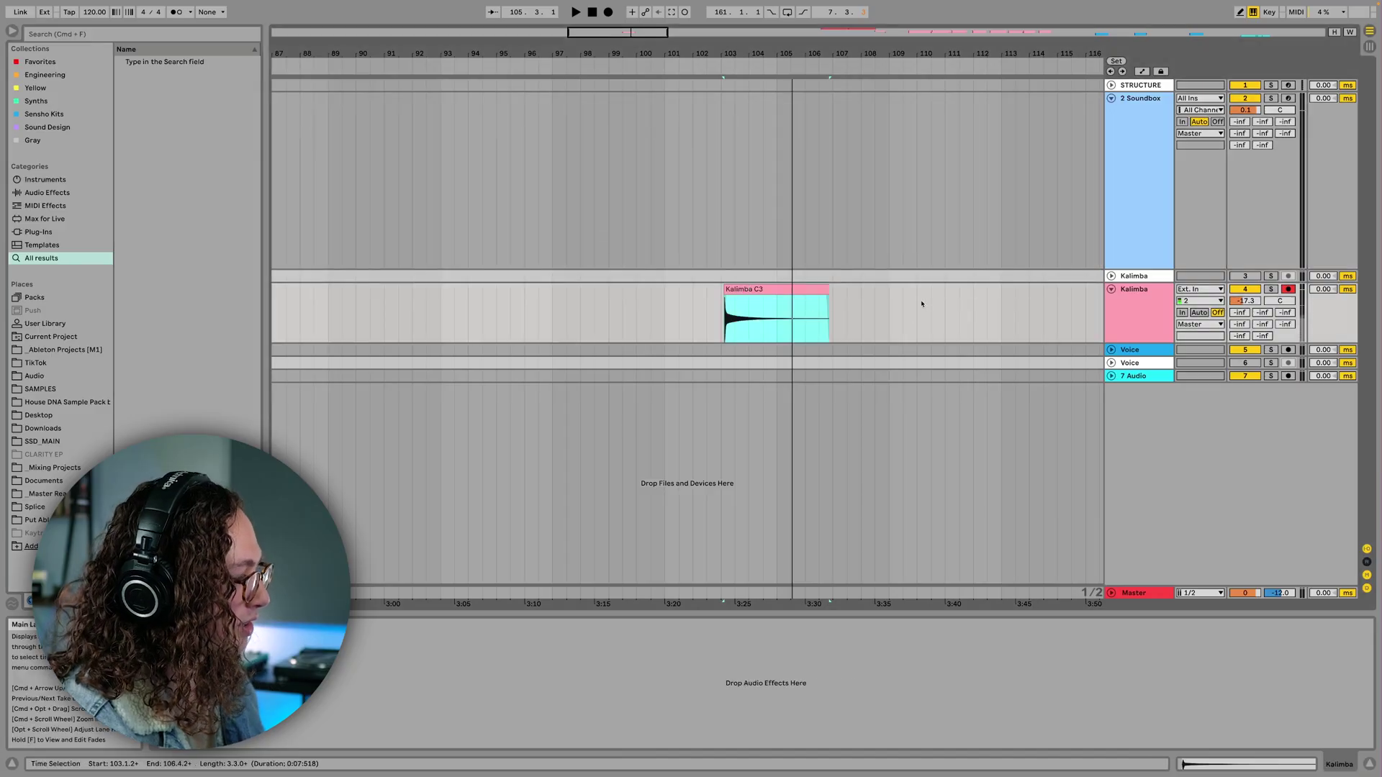
Open the Soundbox instrument on its track
left_click(1088, 201)
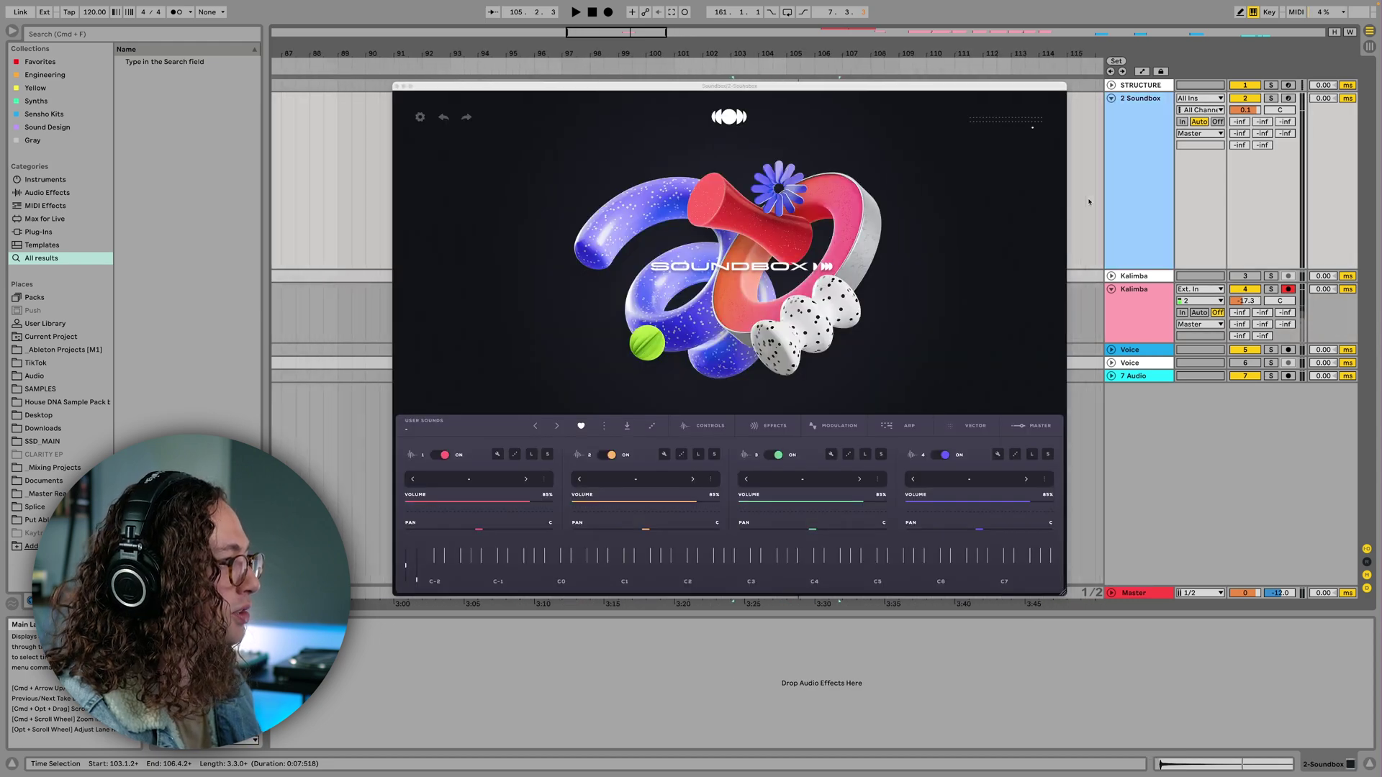
Open slot 1's sample editor and drop the Kalimba clip onto the C3 key
scroll(1088, 202, "left", 5)
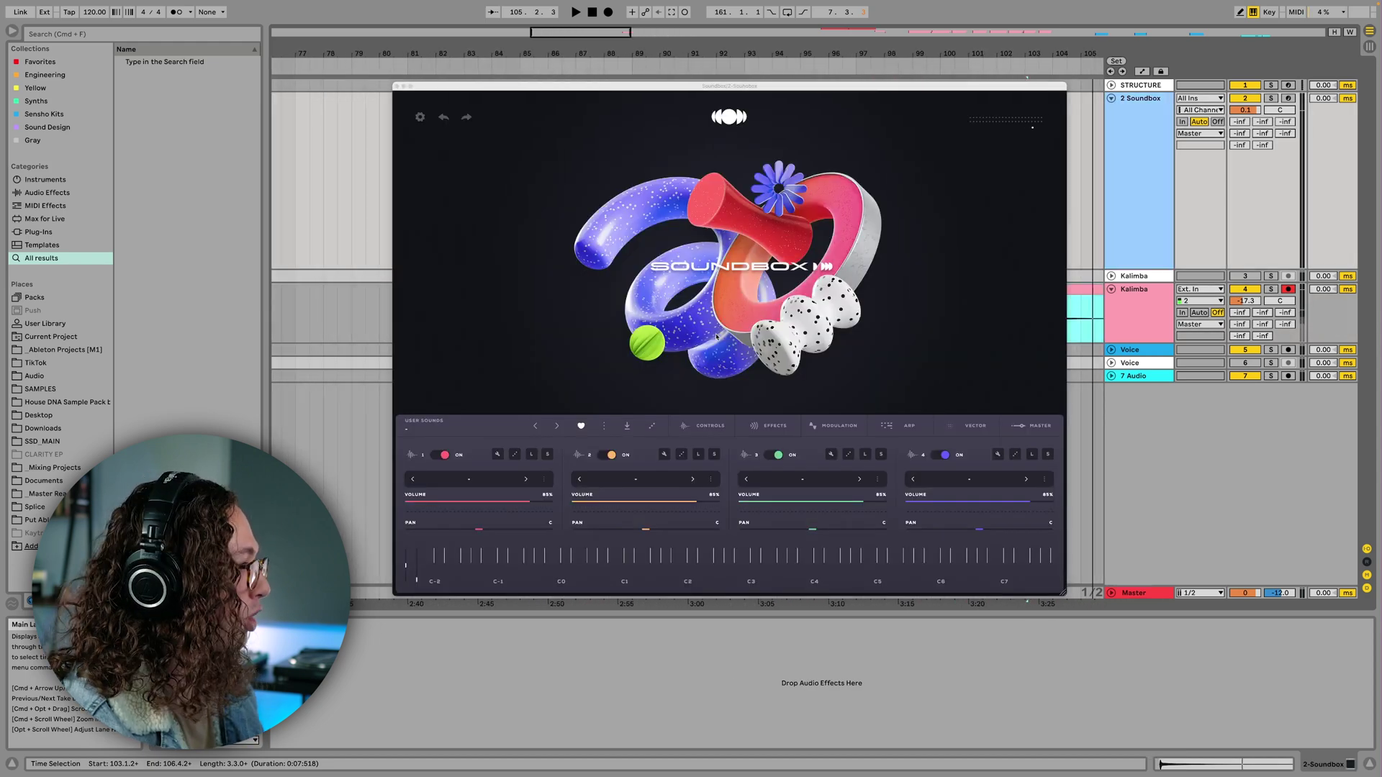
left_click(497, 456)
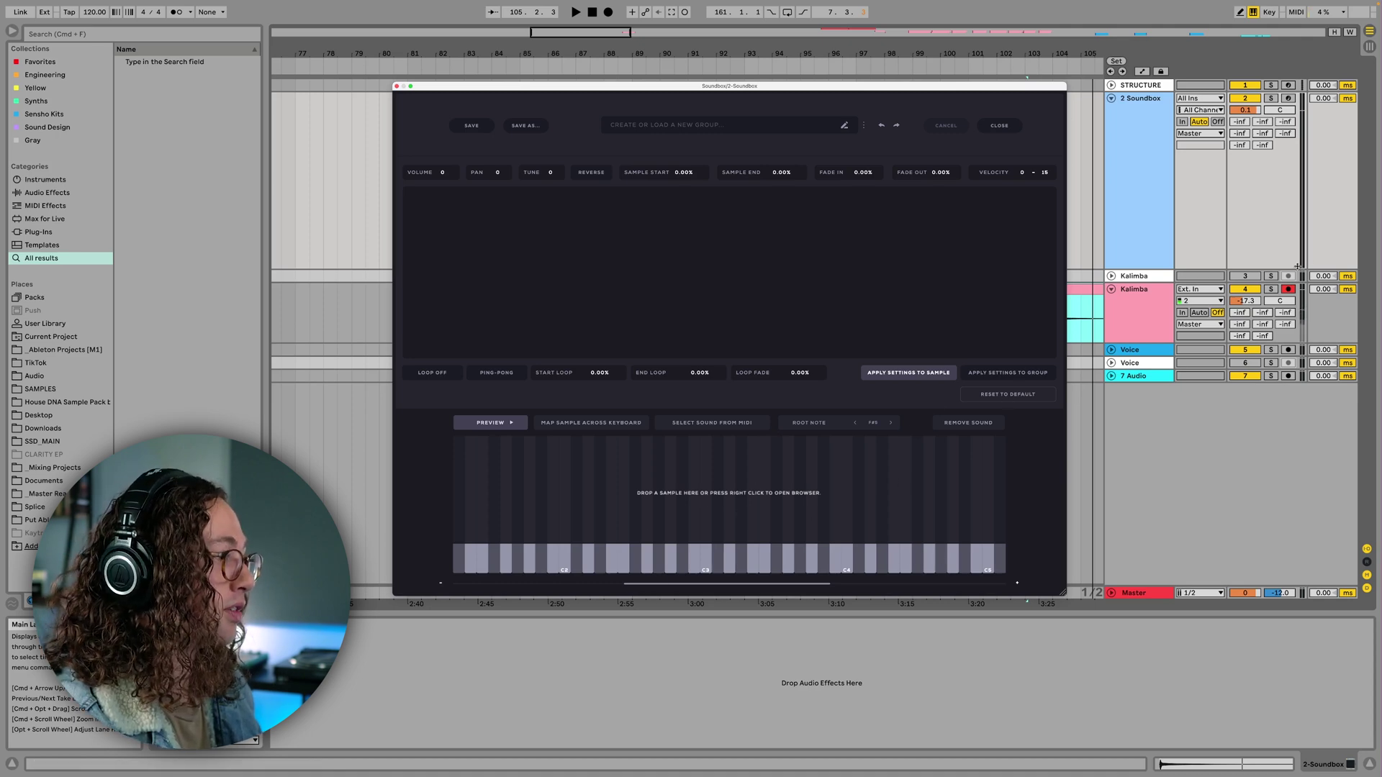
left_click_drag(1084, 289, 707, 538)
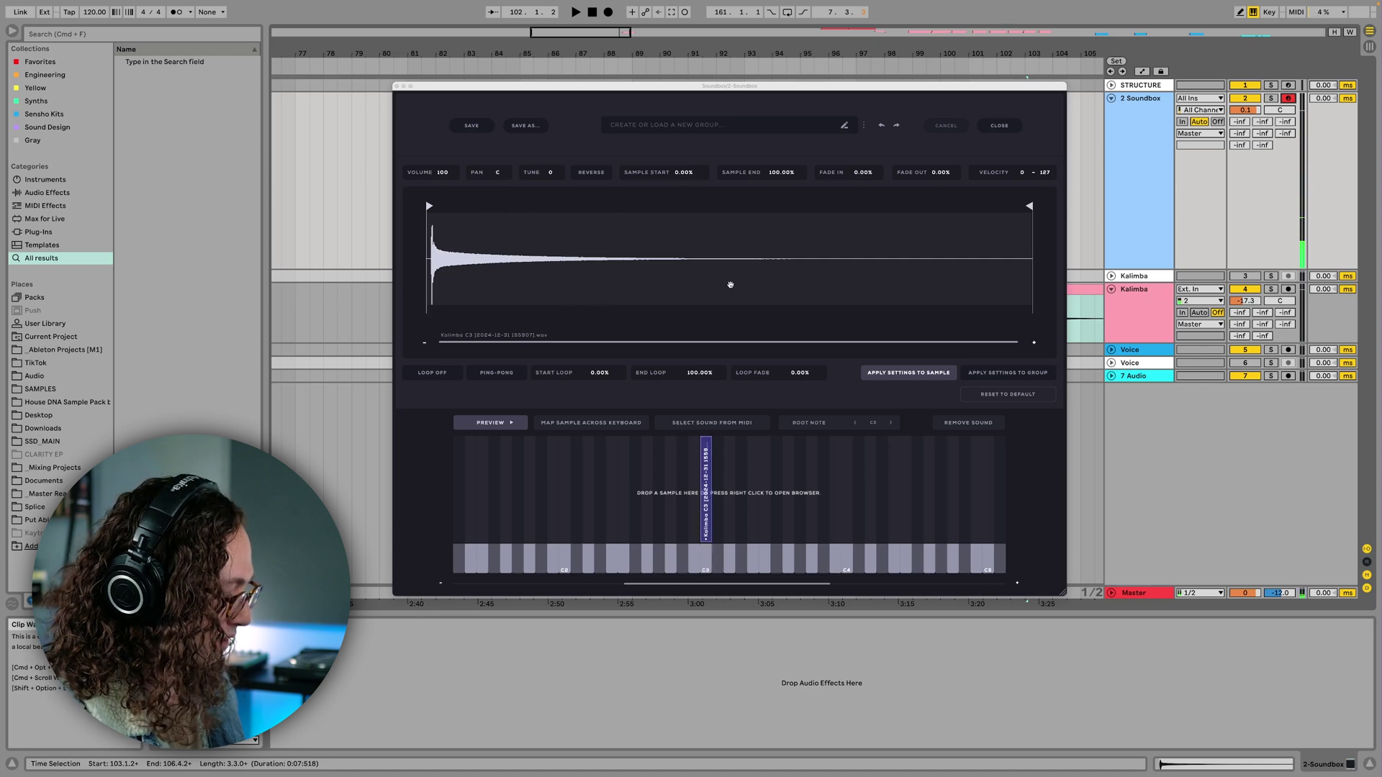
left_click(712, 487)
Map the Kalimba sample across the keyboard with start at 0.76%, then reopen Soundbox on track 2
left_click(590, 425)
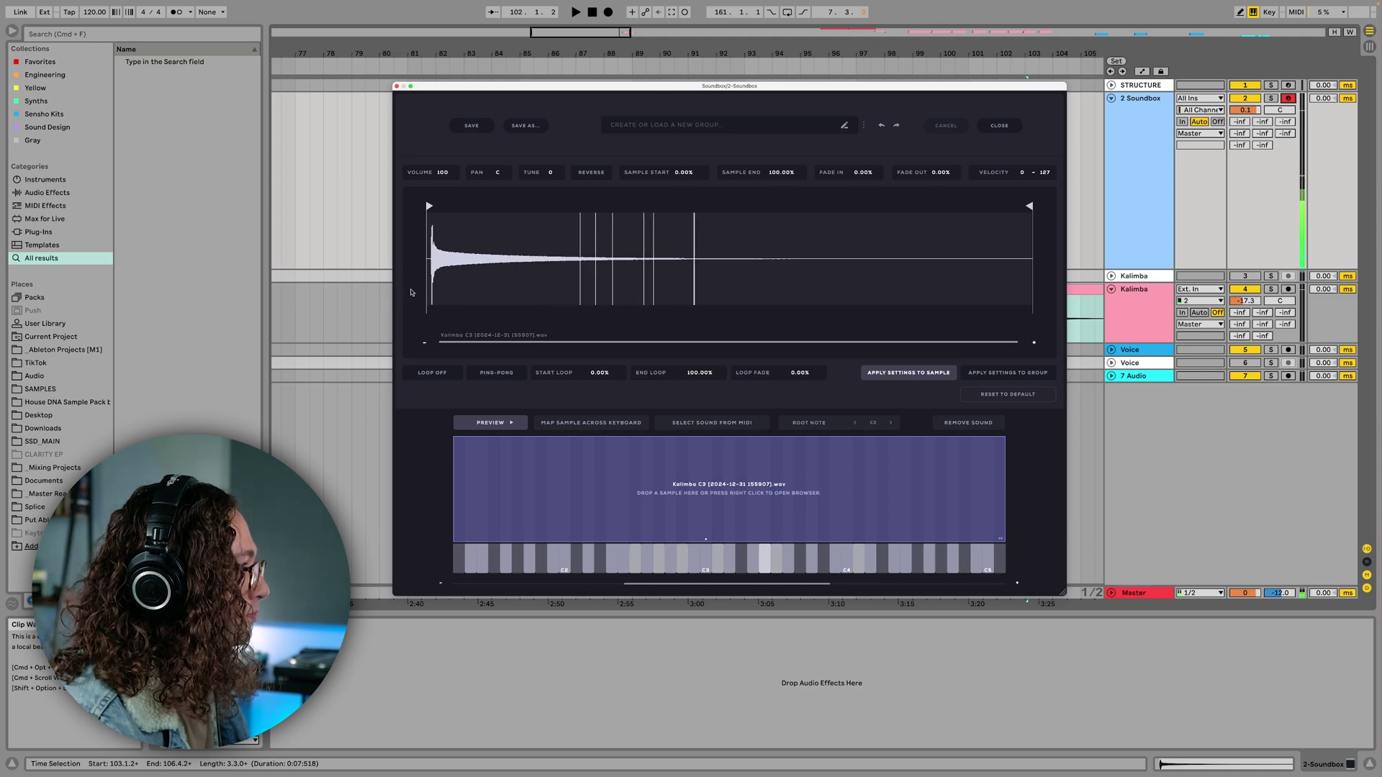
left_click_drag(429, 206, 434, 207)
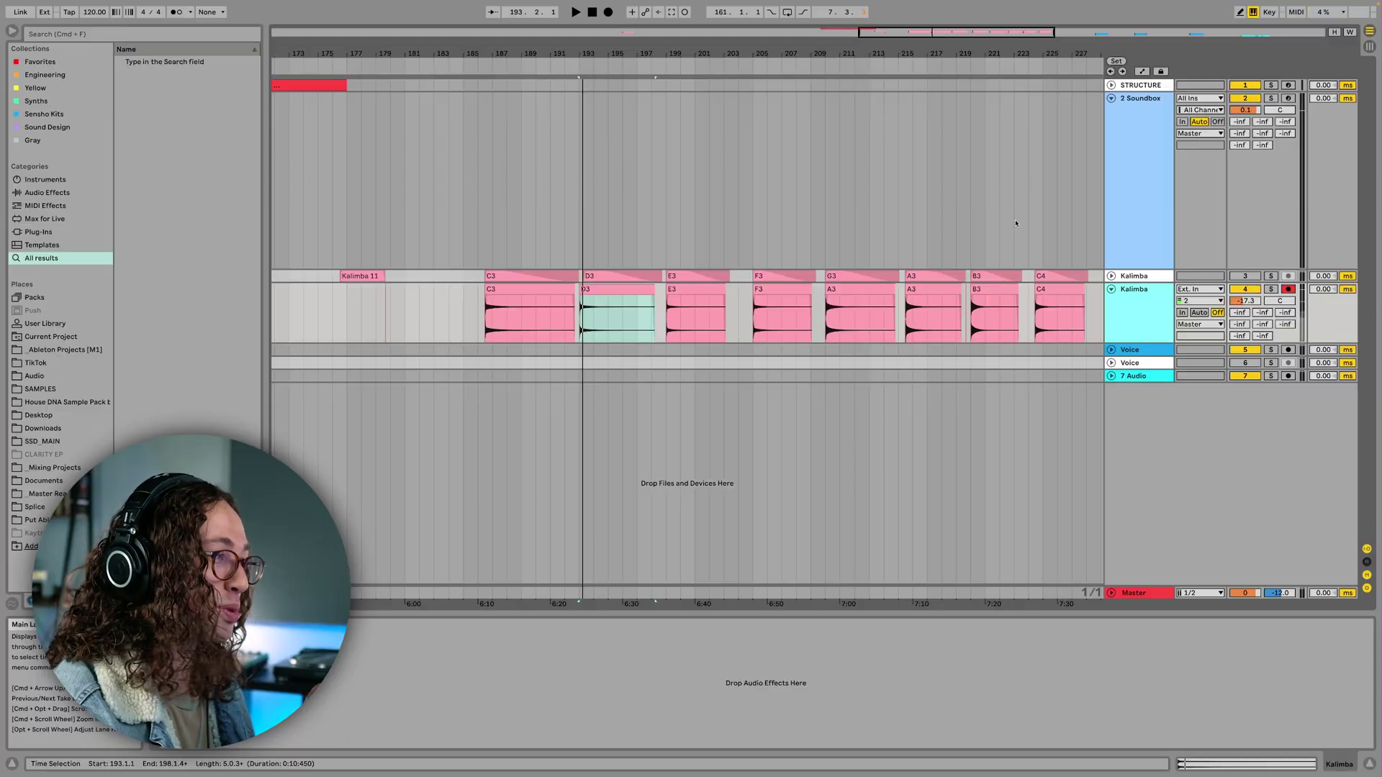
left_click(1150, 206)
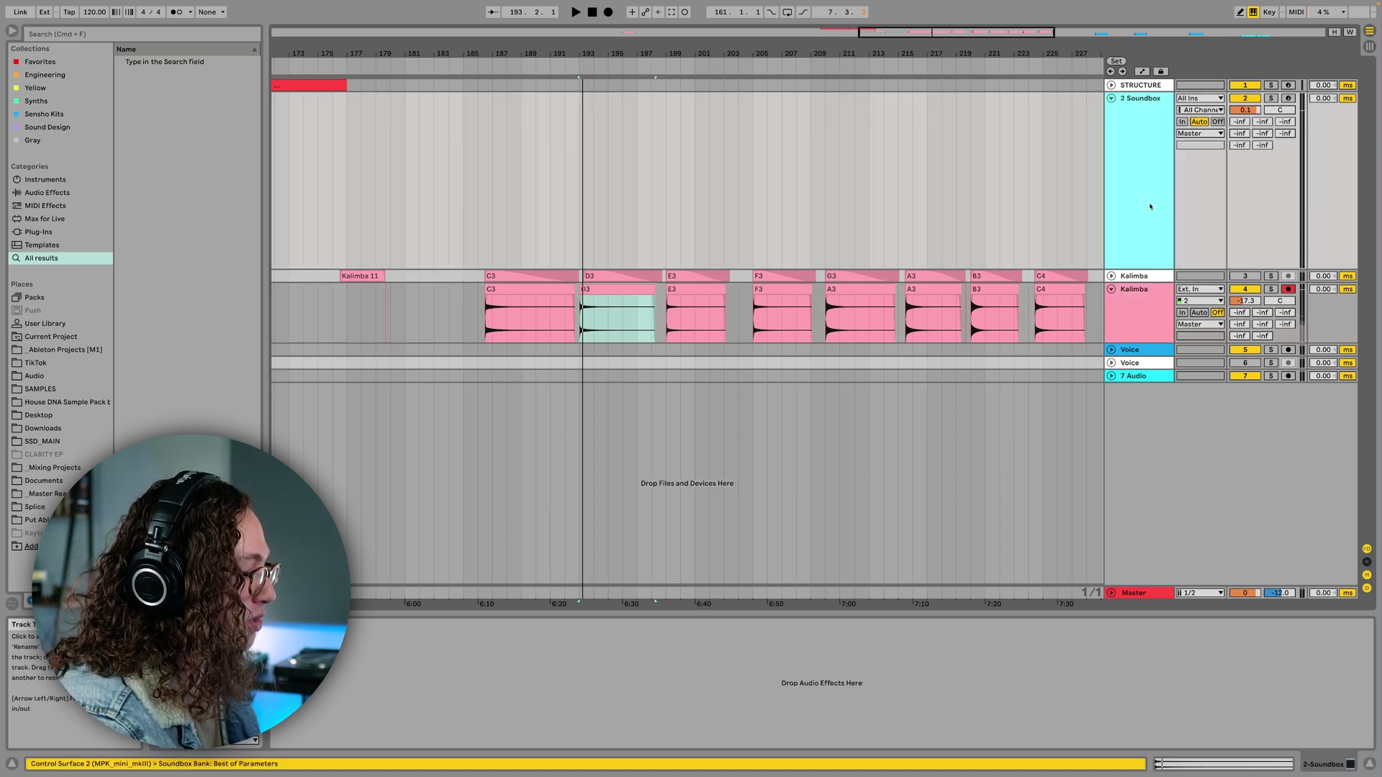
key("super+alt+p")
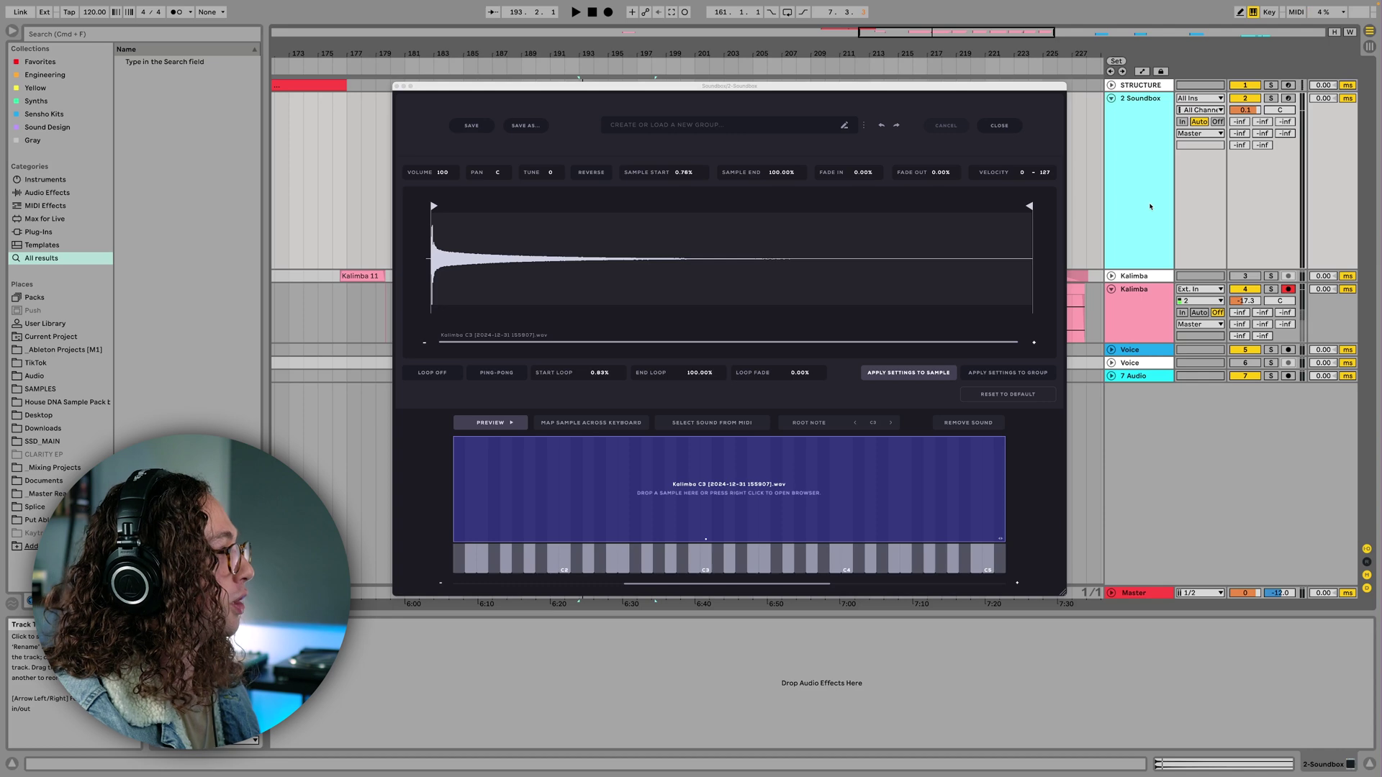
Delete the single Kalimba sample from Soundbox, confirming the removal
scroll(367, 317, "right", 5)
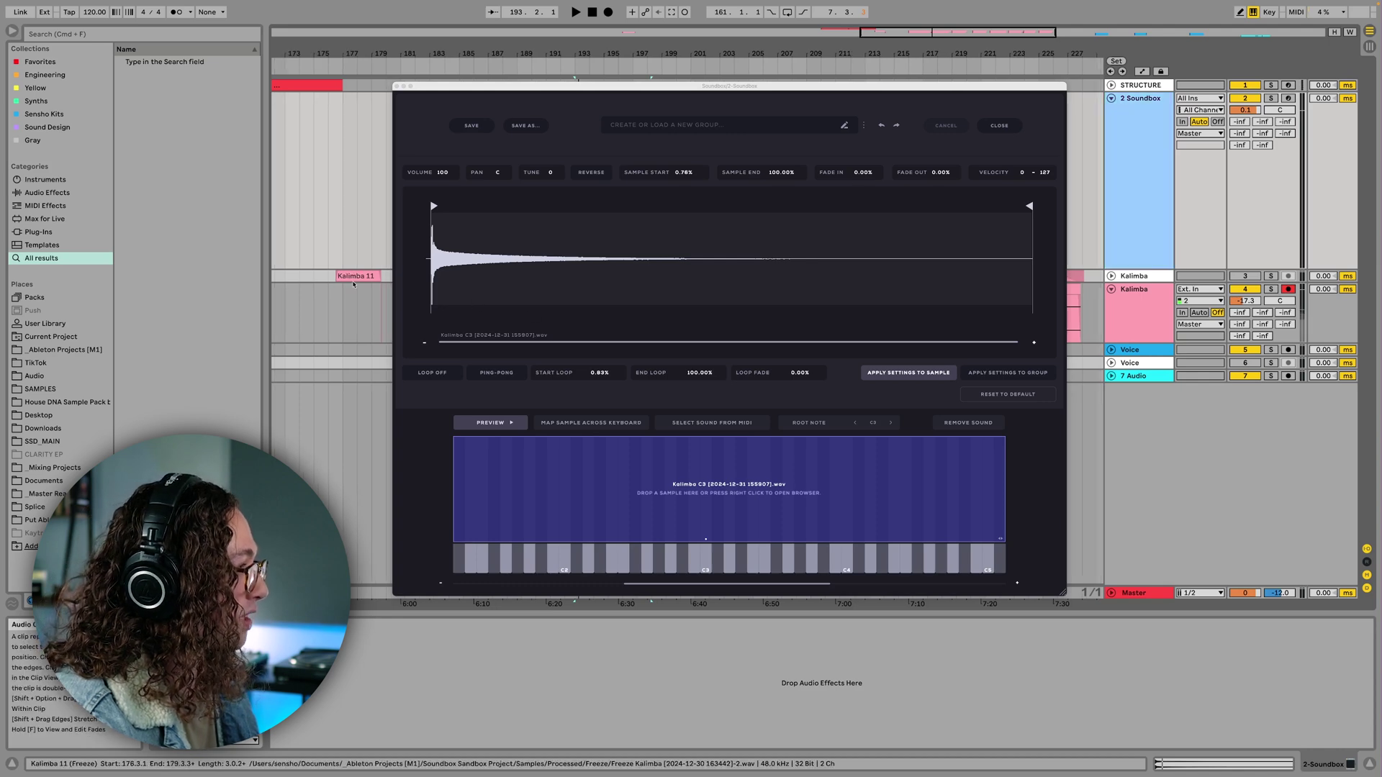
left_click(351, 290)
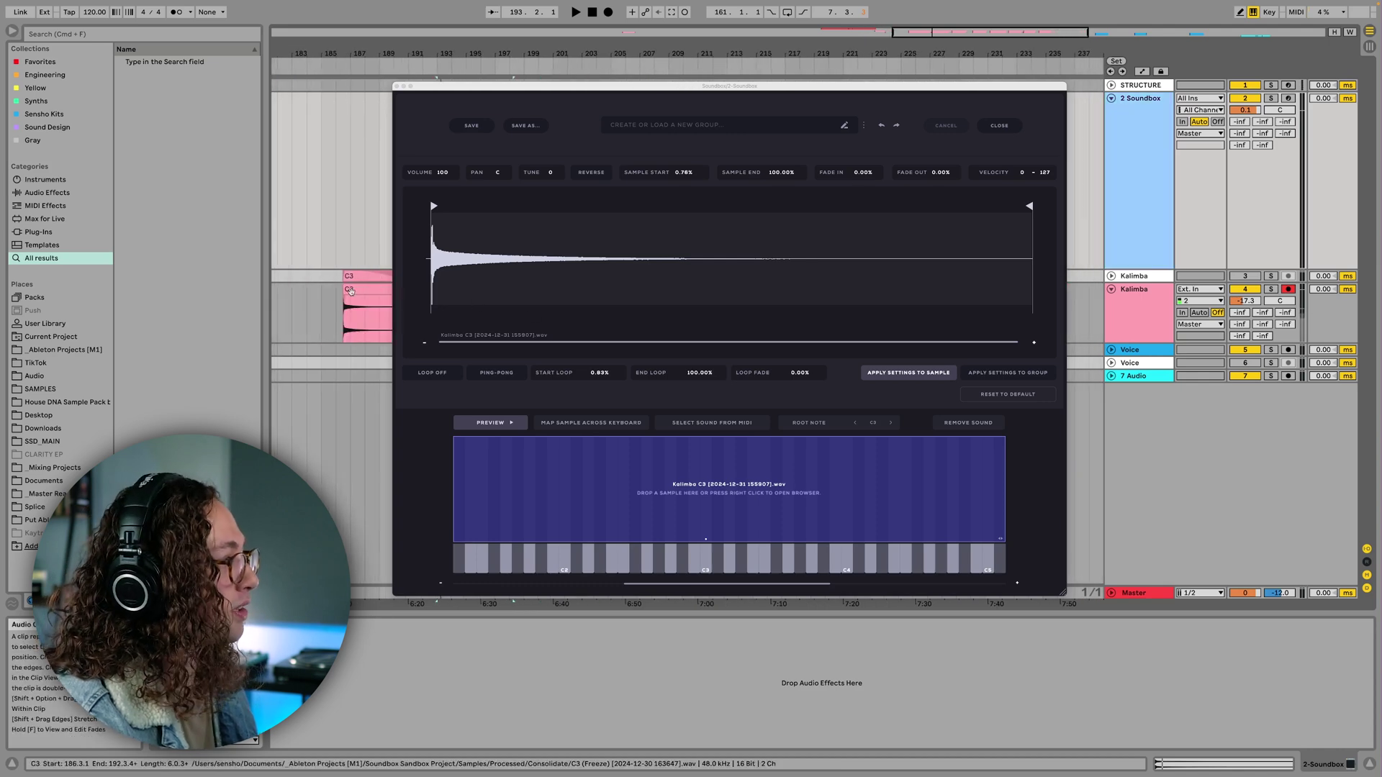
left_click(721, 464)
key("BackSpace")
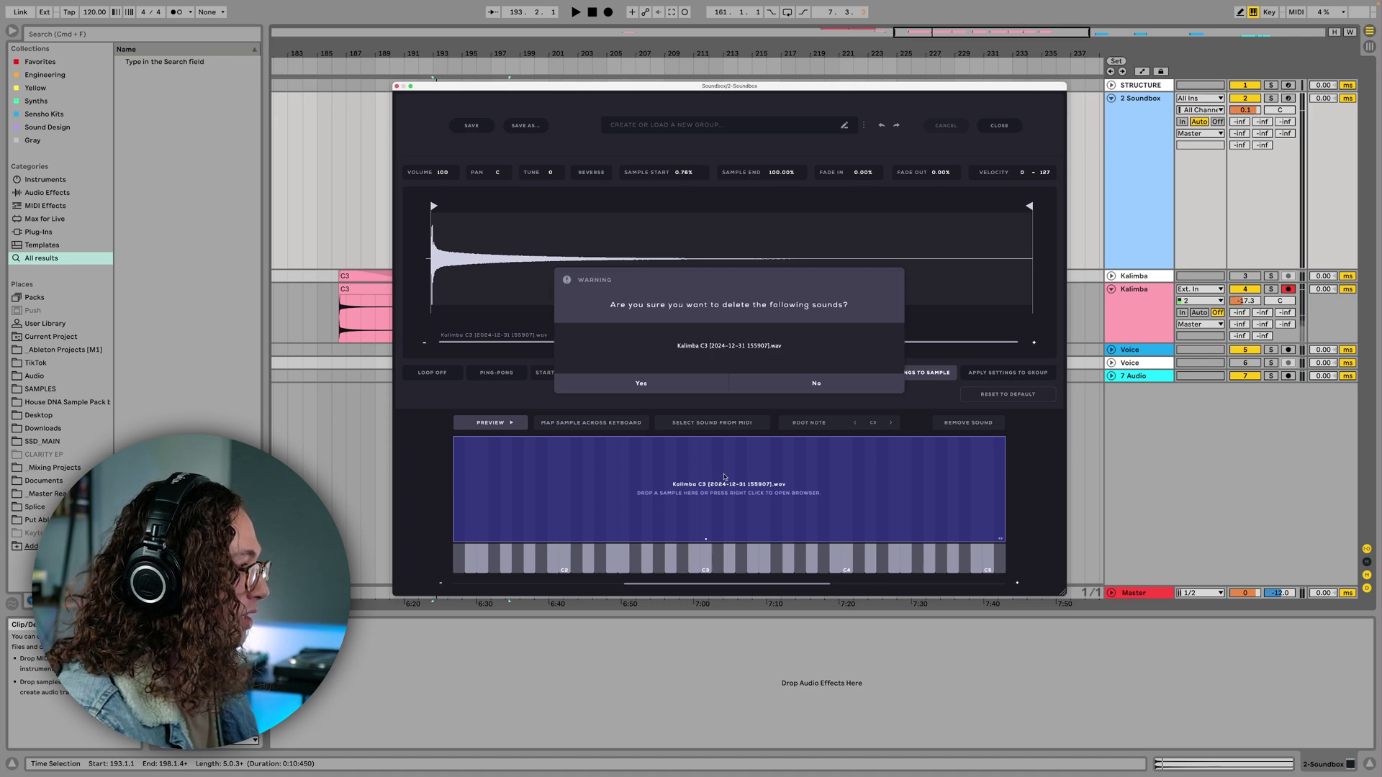
key("Return")
left_click(360, 316)
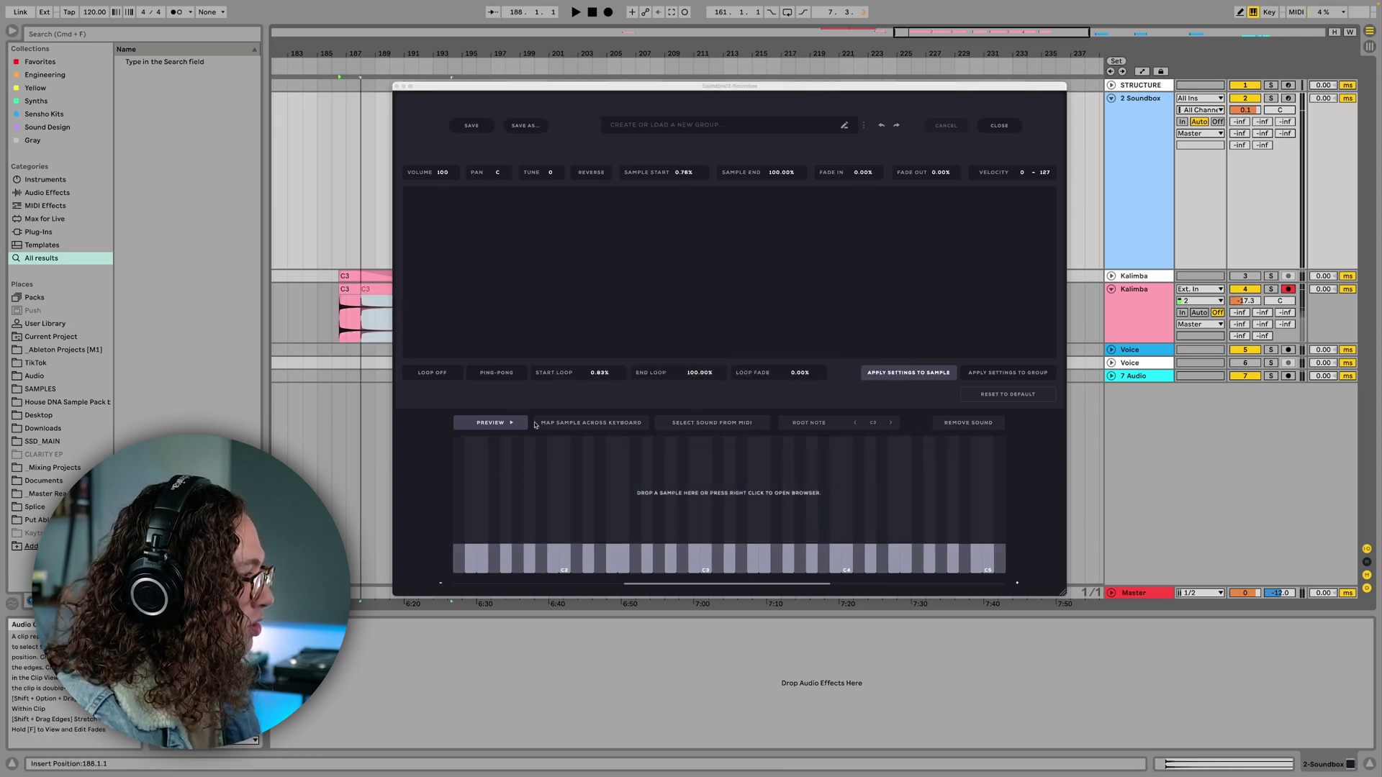
Load the frozen C3 and D3 Kalimba clips onto their keys and arm the track
left_click_drag(535, 425, 706, 493)
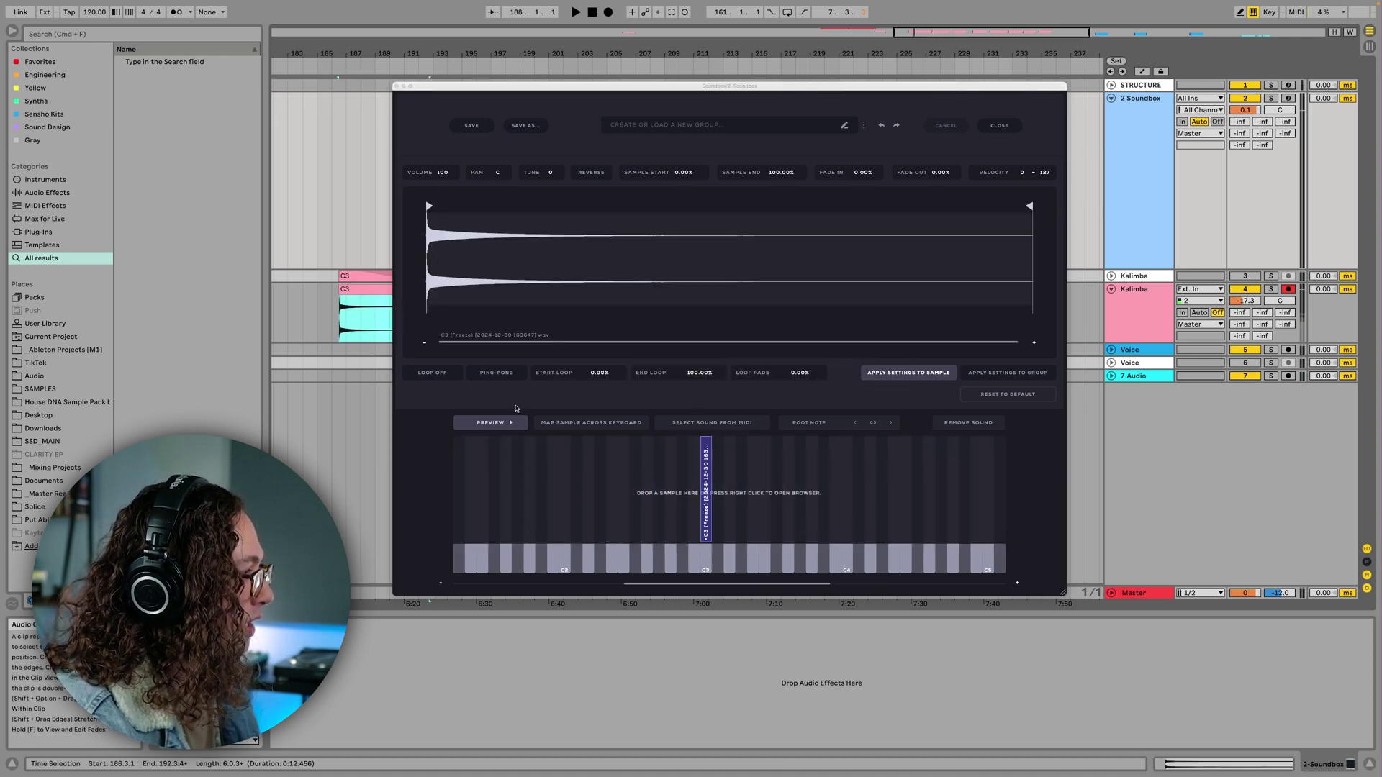
scroll(363, 331, "right", 5)
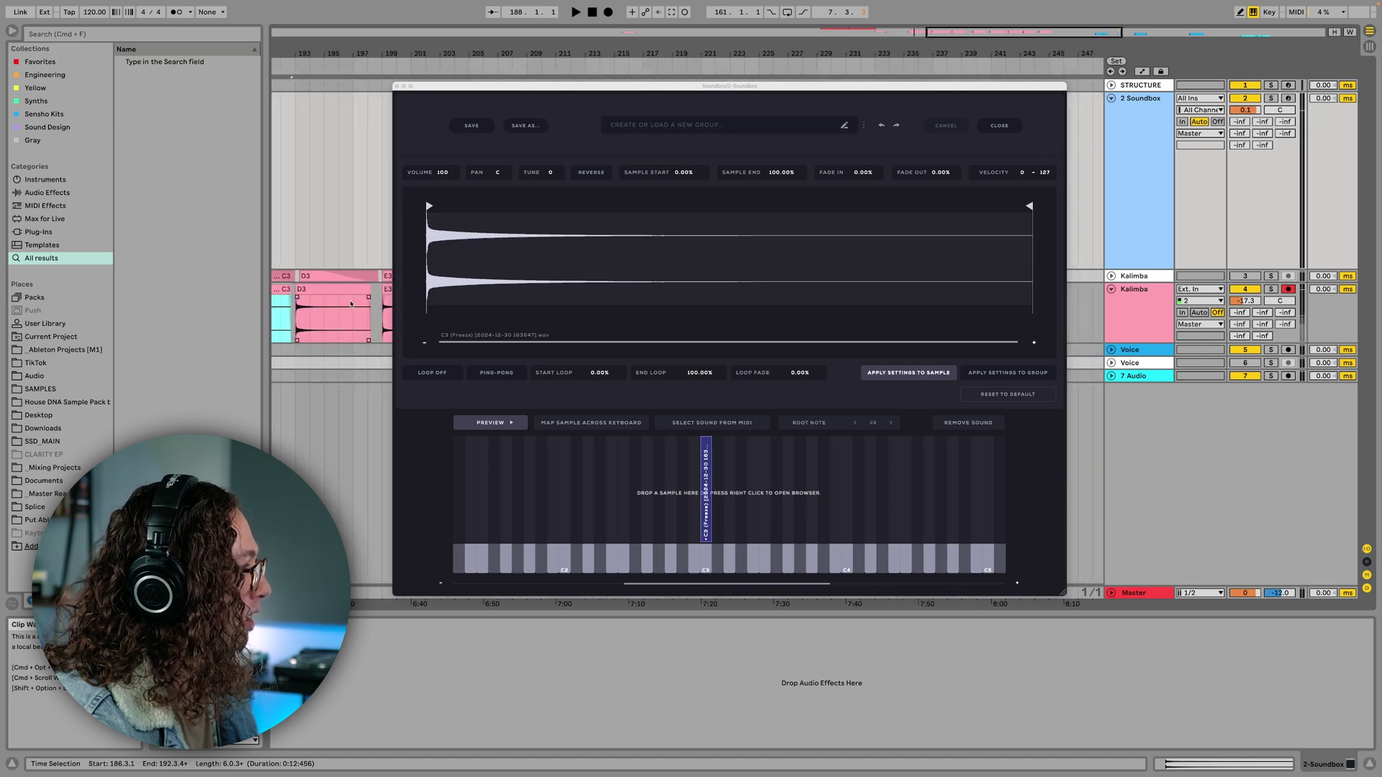
left_click_drag(351, 305, 722, 538)
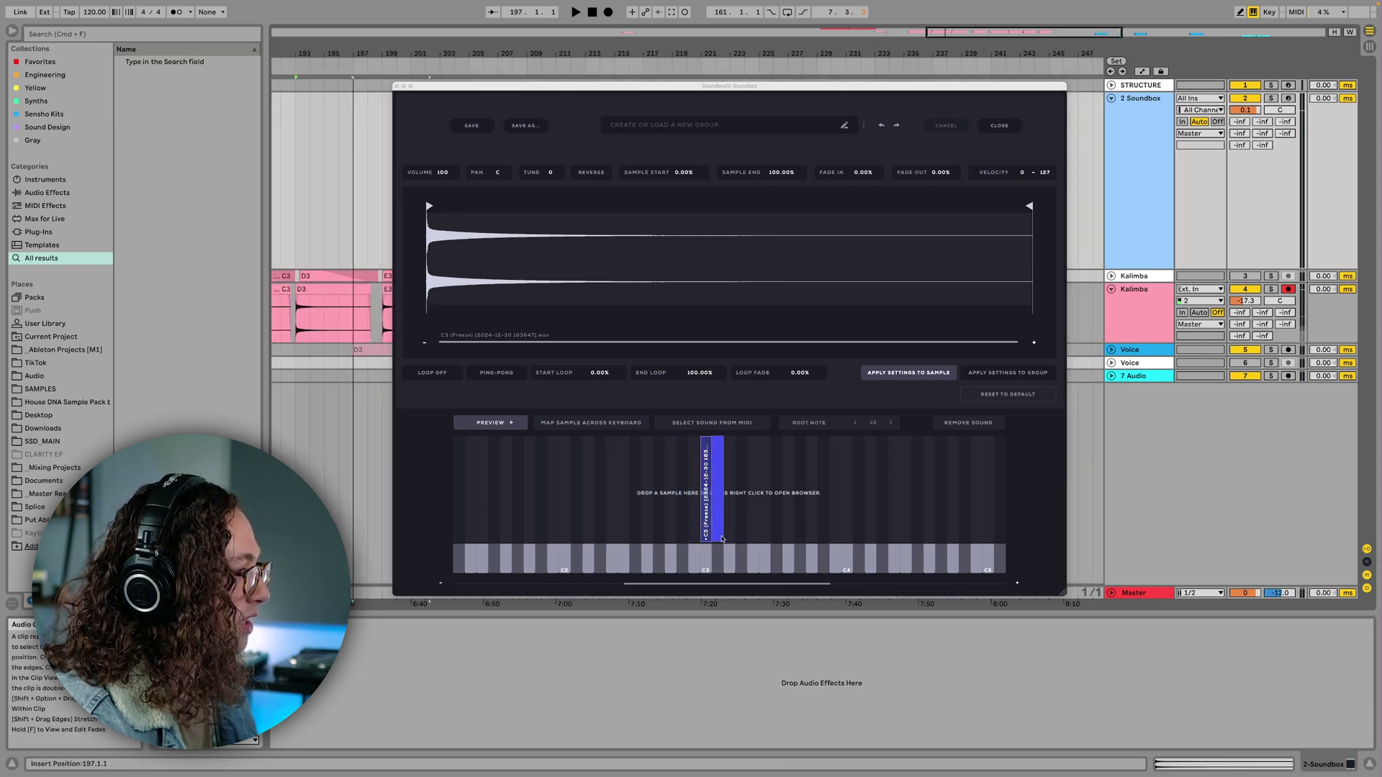
left_click(1288, 97)
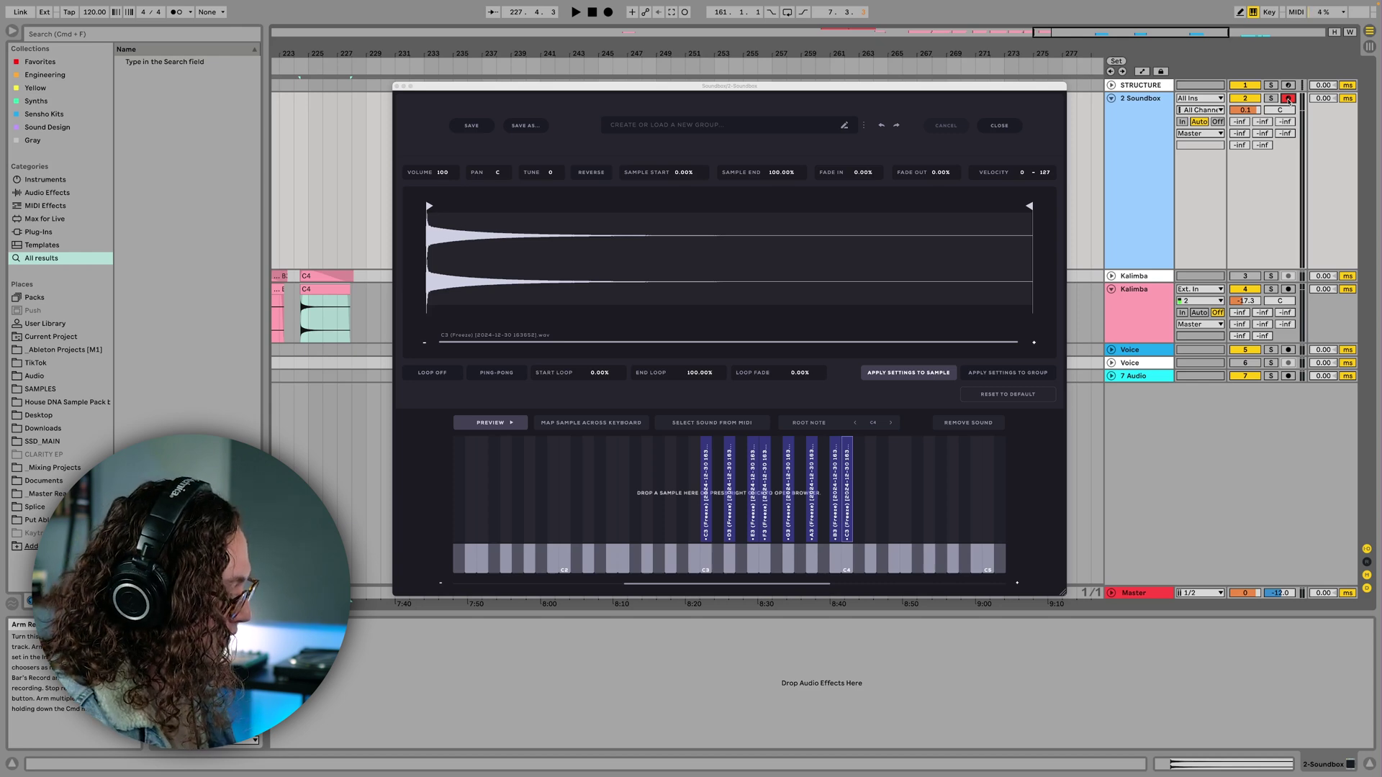
Play the C3-to-C4 scale on the computer keyboard to test each Kalimba sample
key("a")
key("s")
key("d")
key("f")
key("g")
key("h")
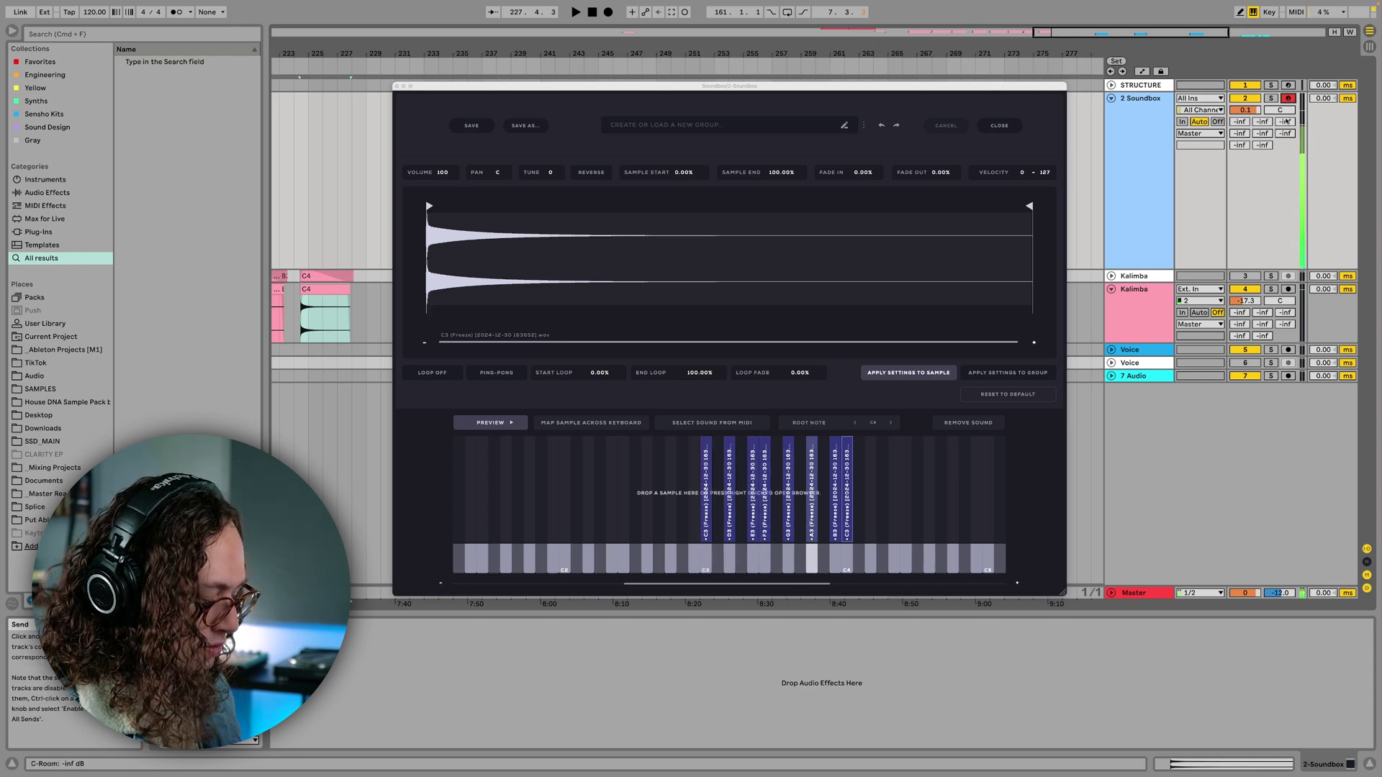
key("j")
key("k")
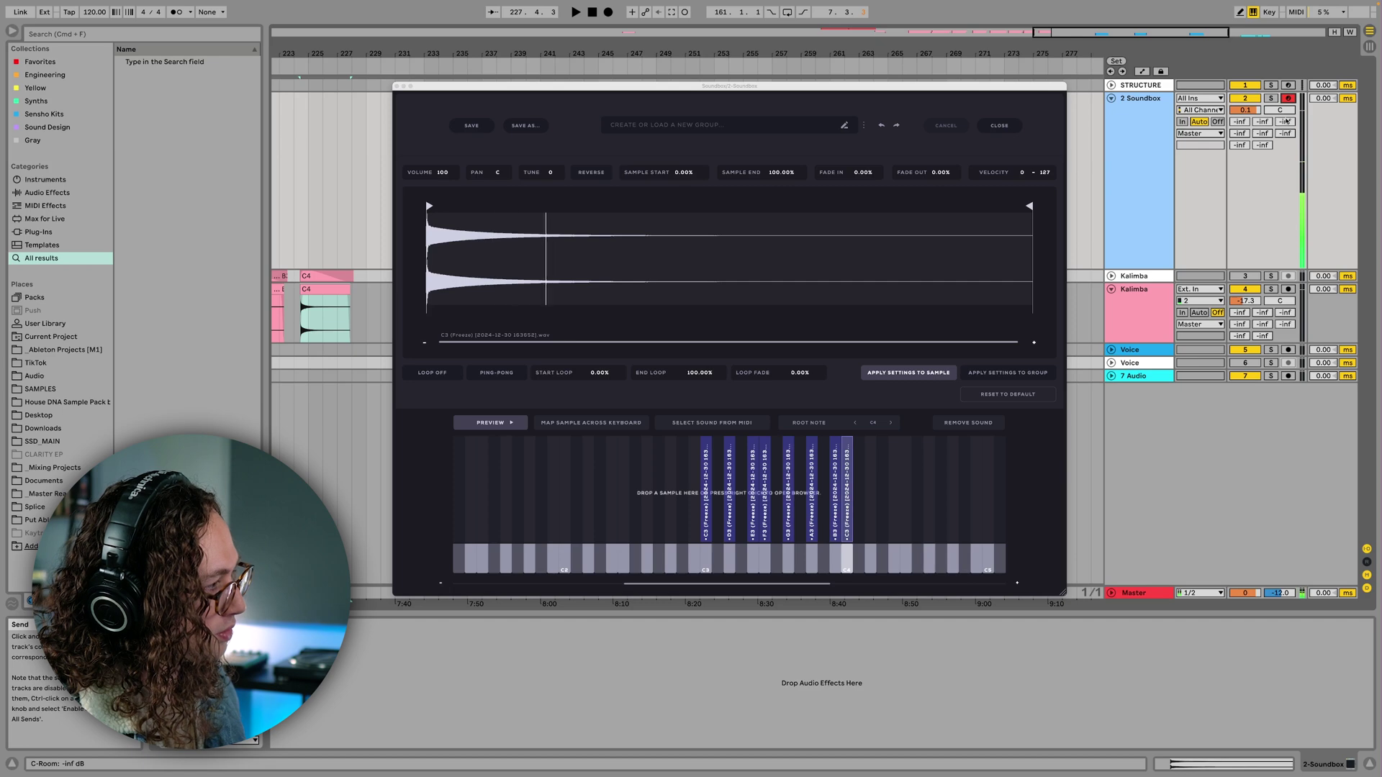
key("s")
Inspect the D3, C3 and A3 sample zones and test them with a C major chord
left_click(706, 582)
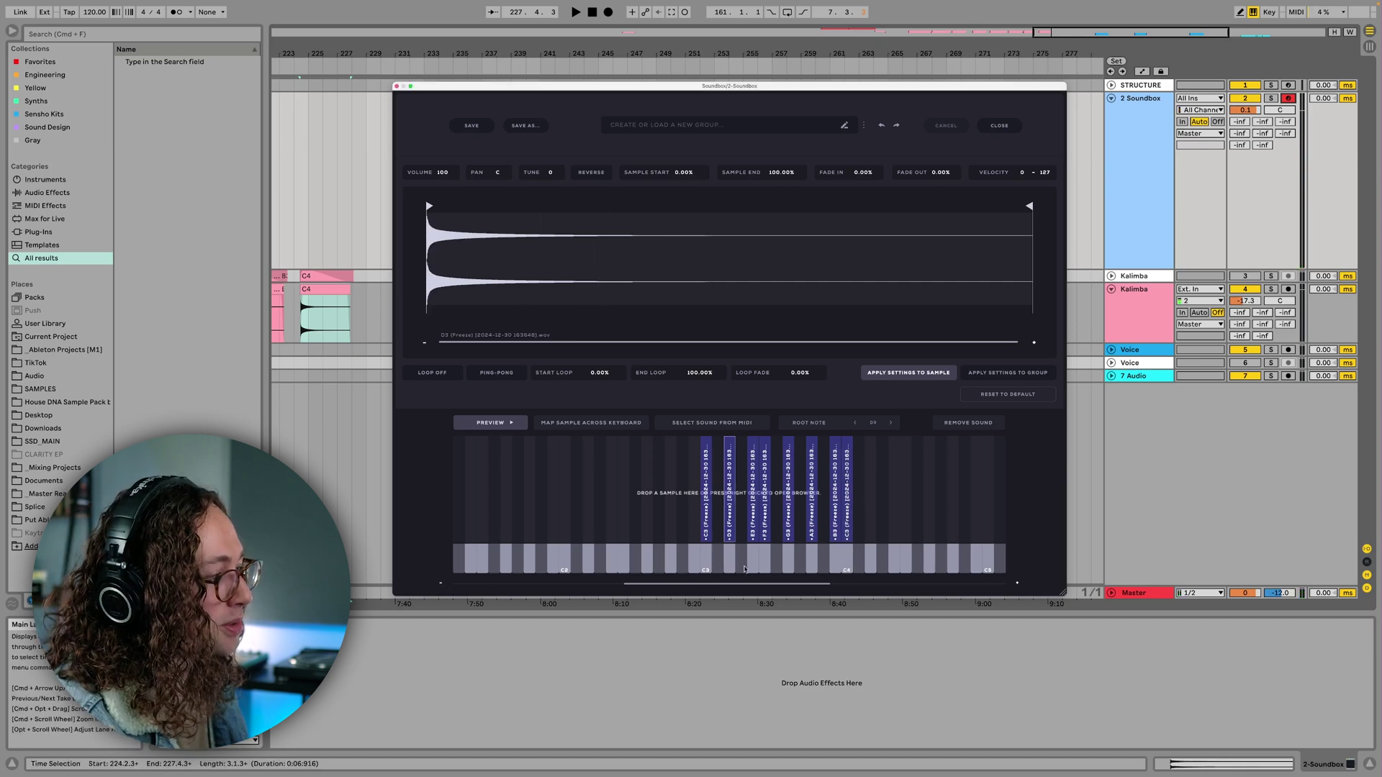
left_click(711, 474)
left_click(737, 466)
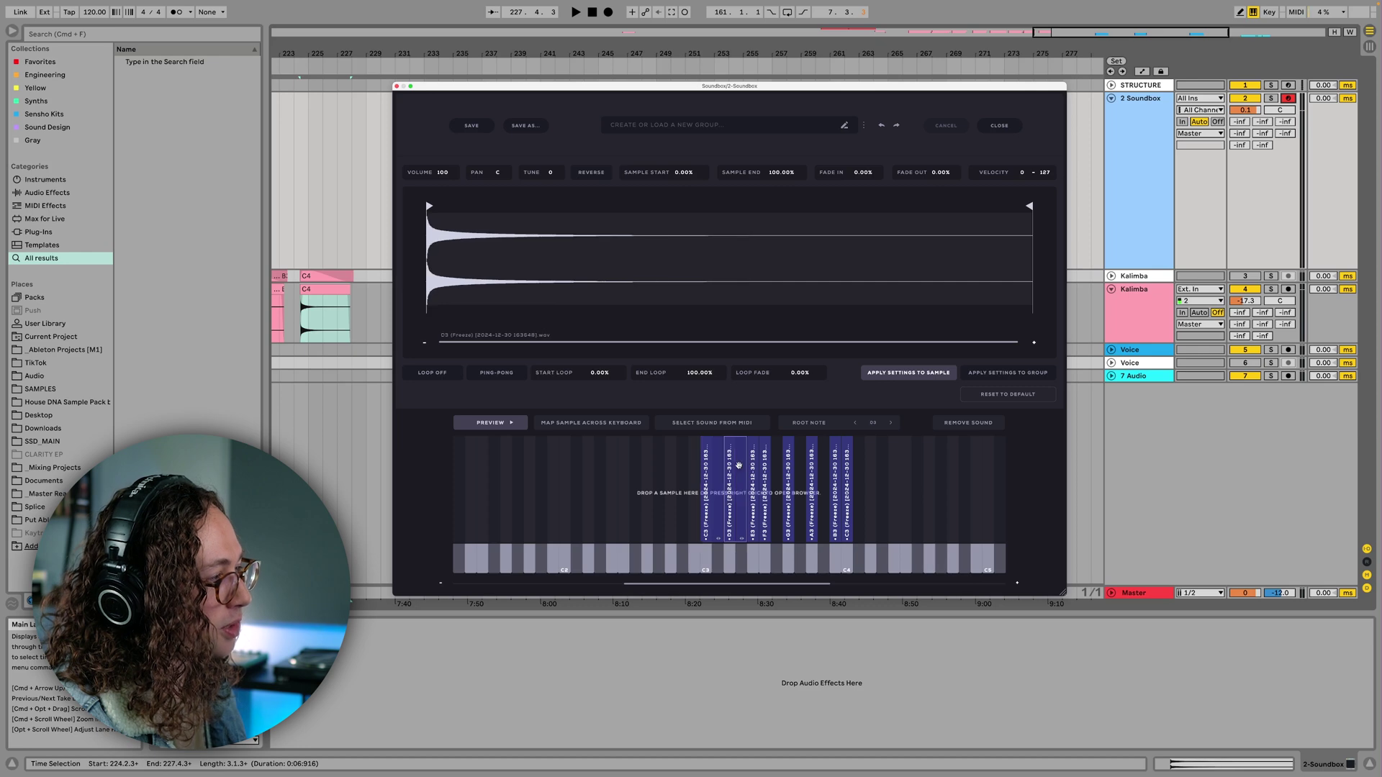
left_click(813, 468)
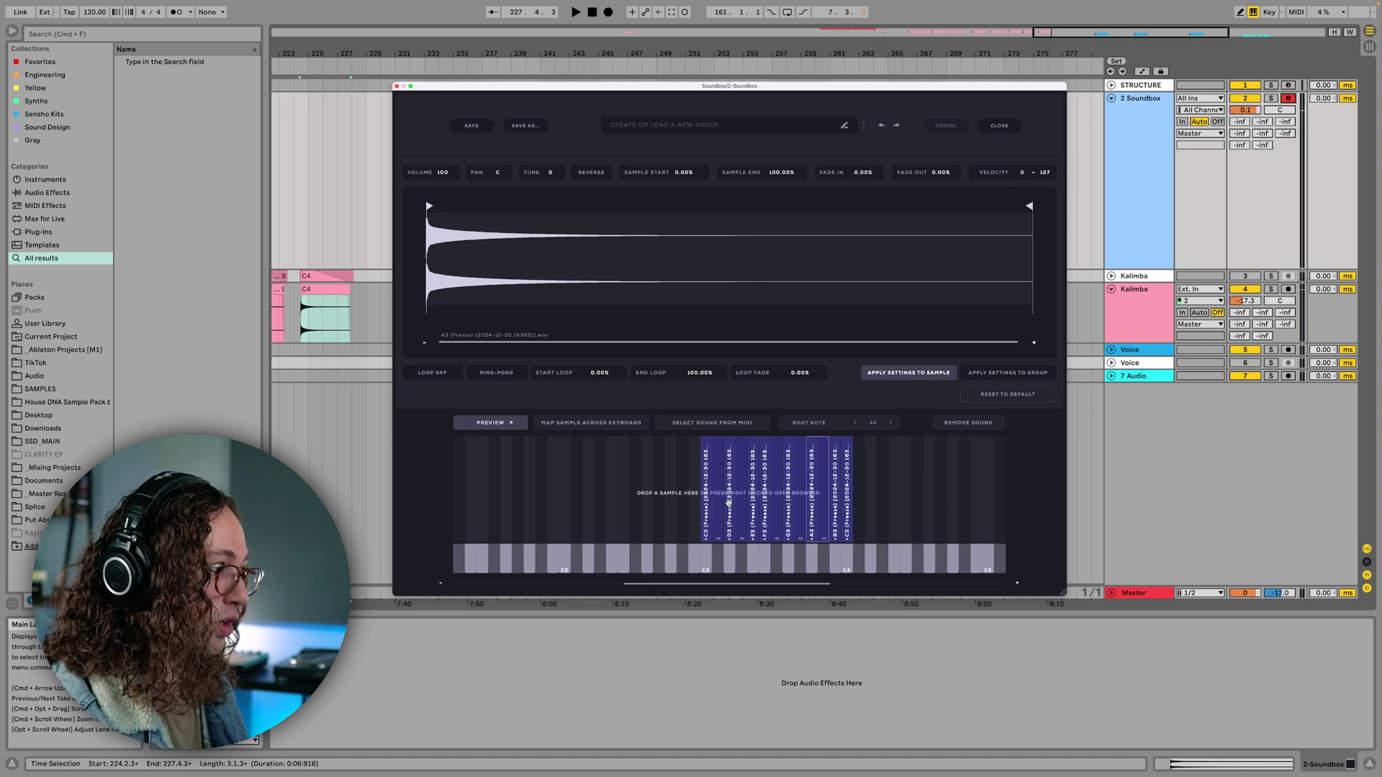
key("a")
key("d")
key("g")
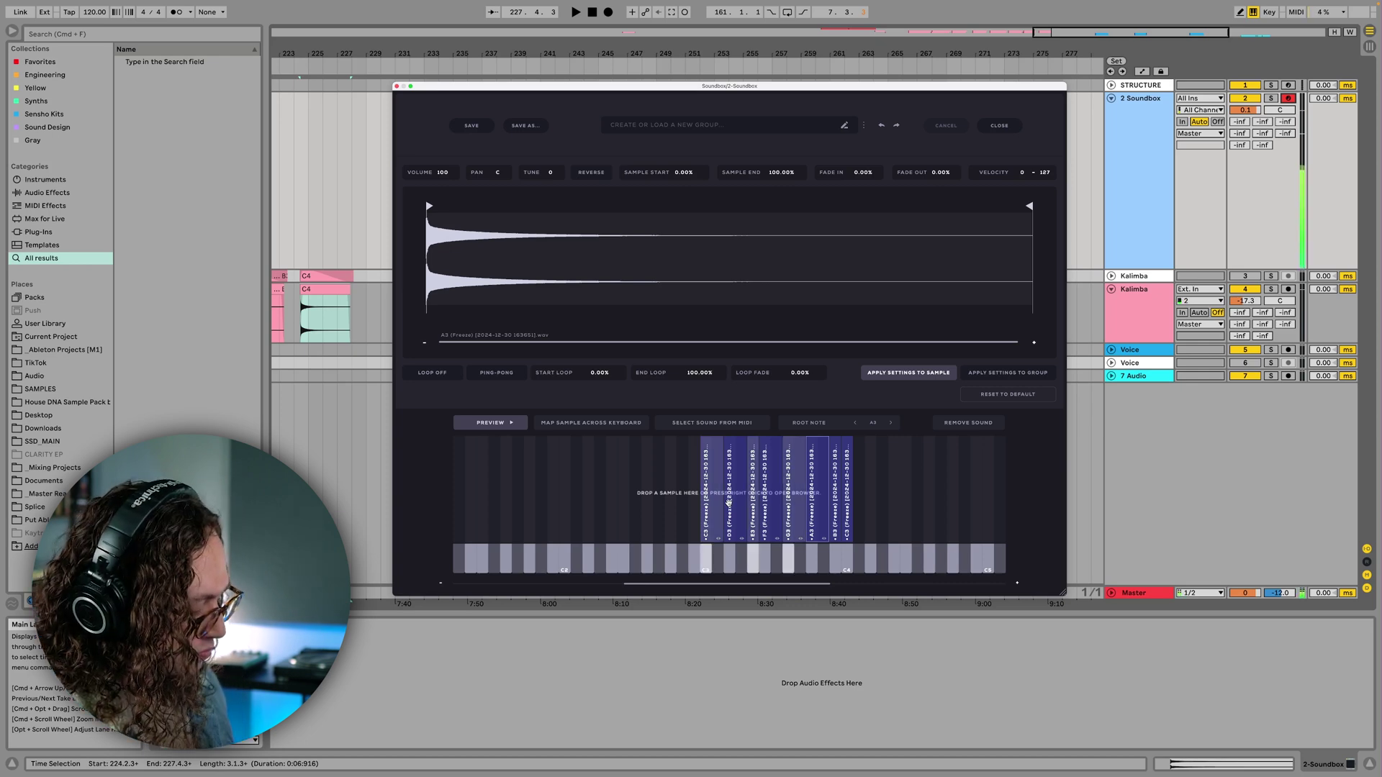
key("h")
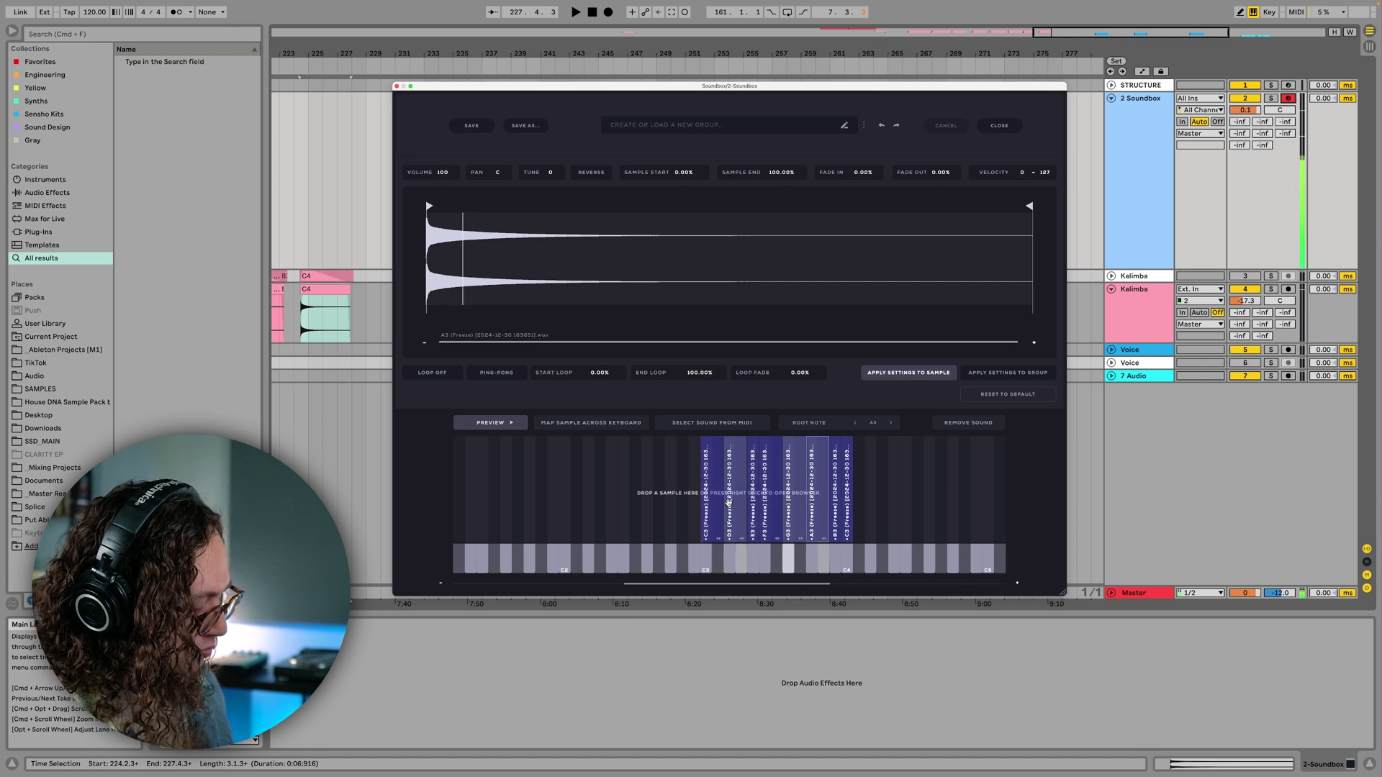
key("a")
key("d")
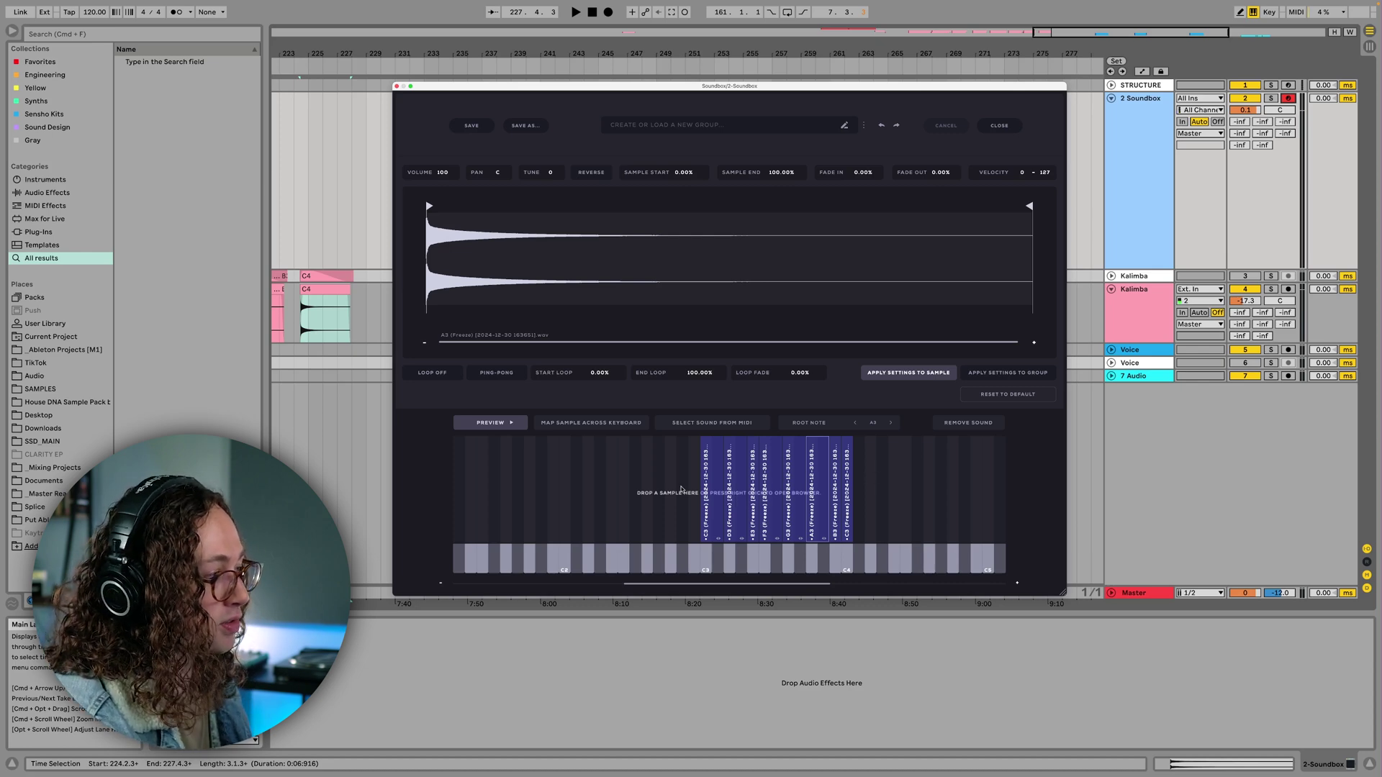
Extend the C3 zone to the lowest key and C4 to the highest, then close the editor
left_click_drag(702, 475, 417, 476)
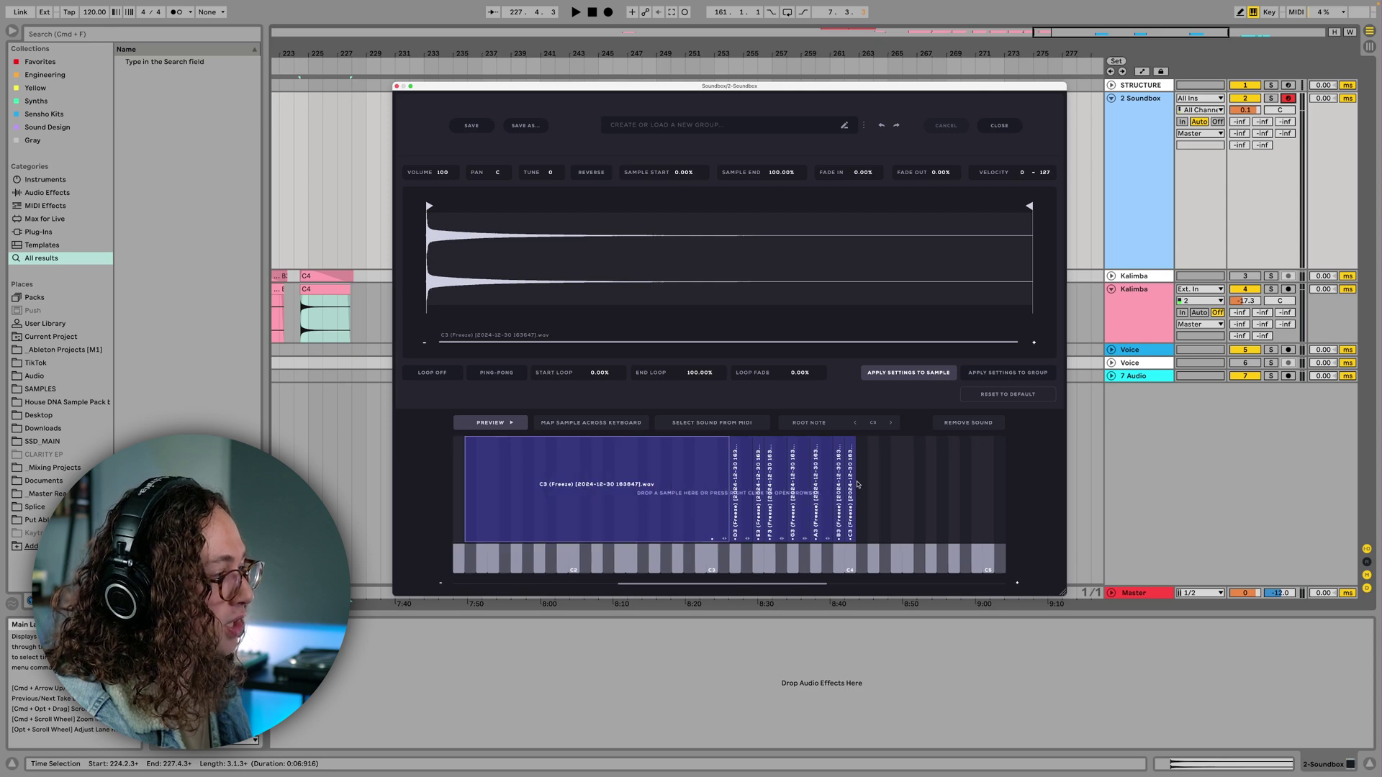
left_click_drag(854, 482, 998, 483)
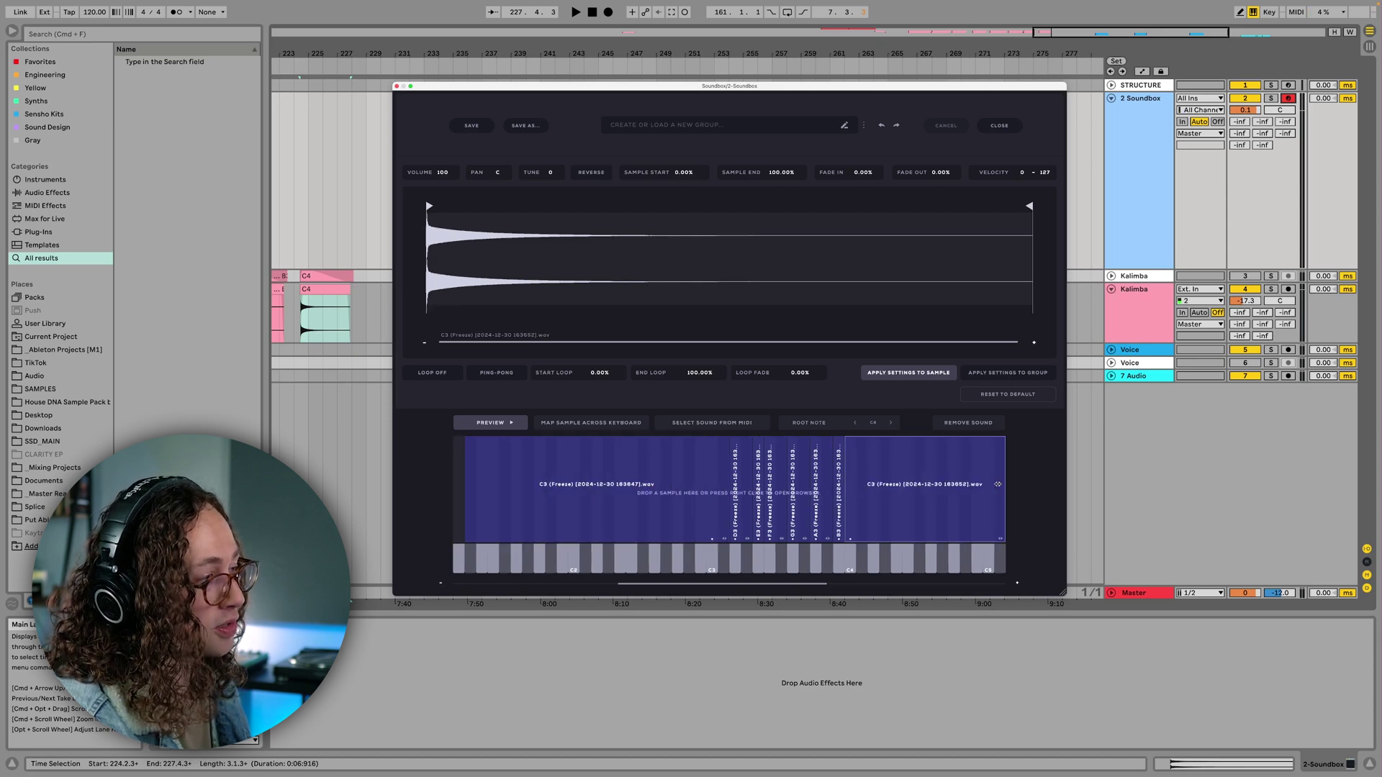
left_click(1020, 511)
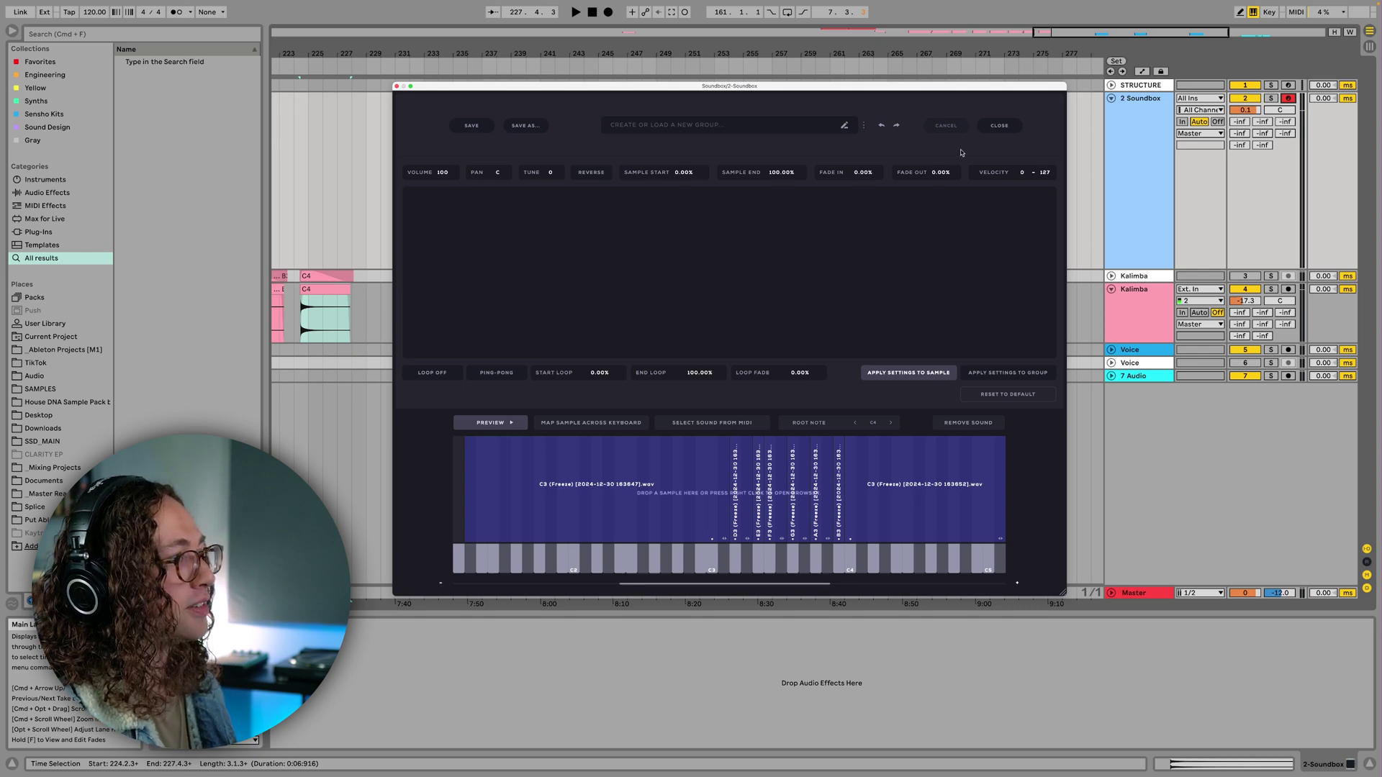
left_click(999, 126)
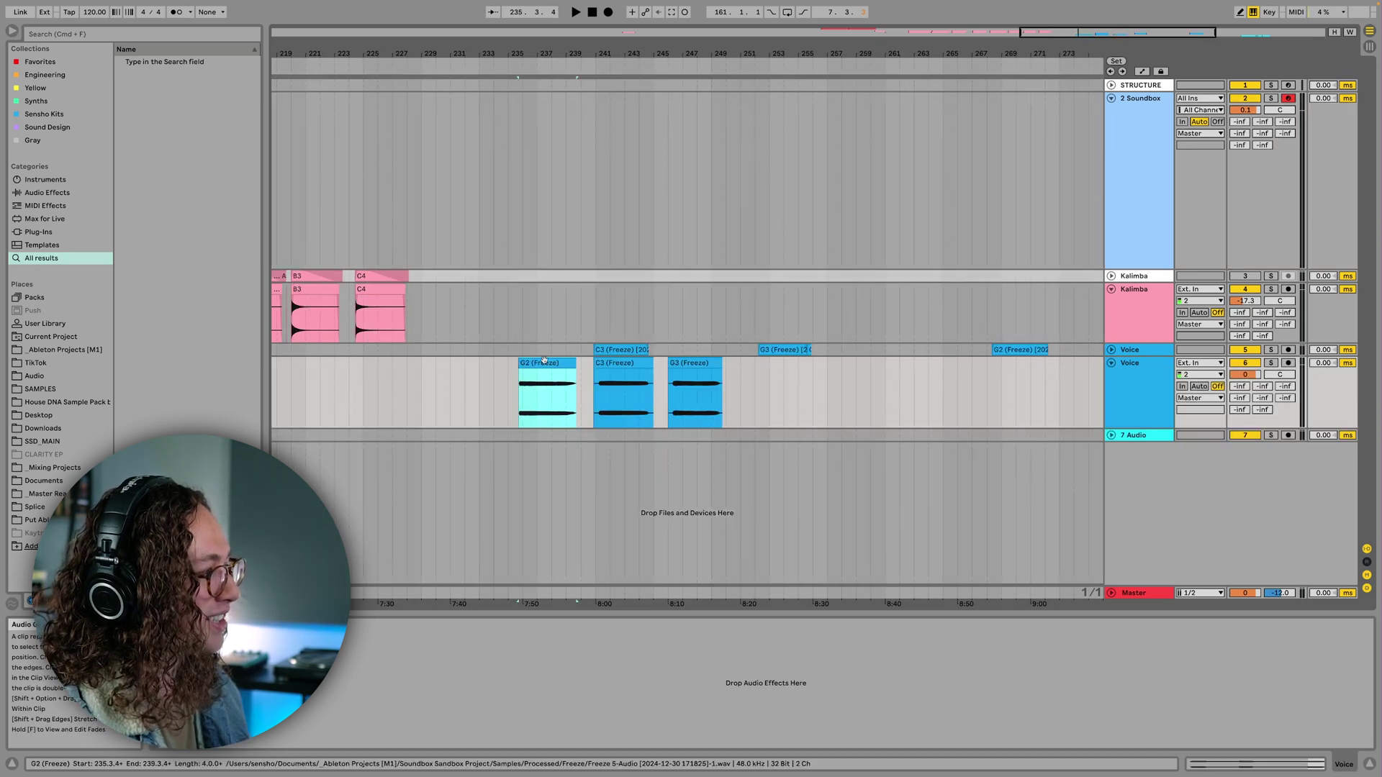
Audition the C3 and G3 clips on the Voice track
left_click(604, 363)
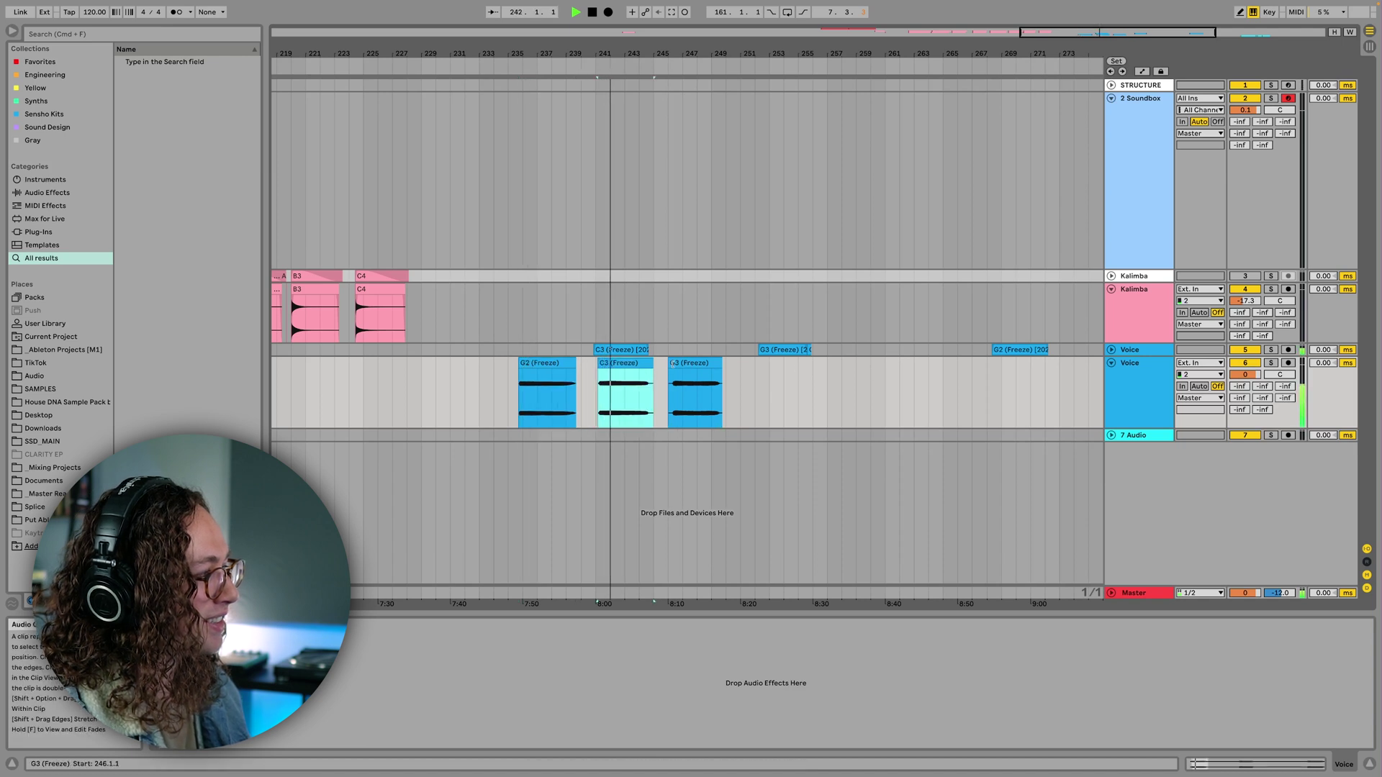
left_click_drag(673, 363, 689, 363)
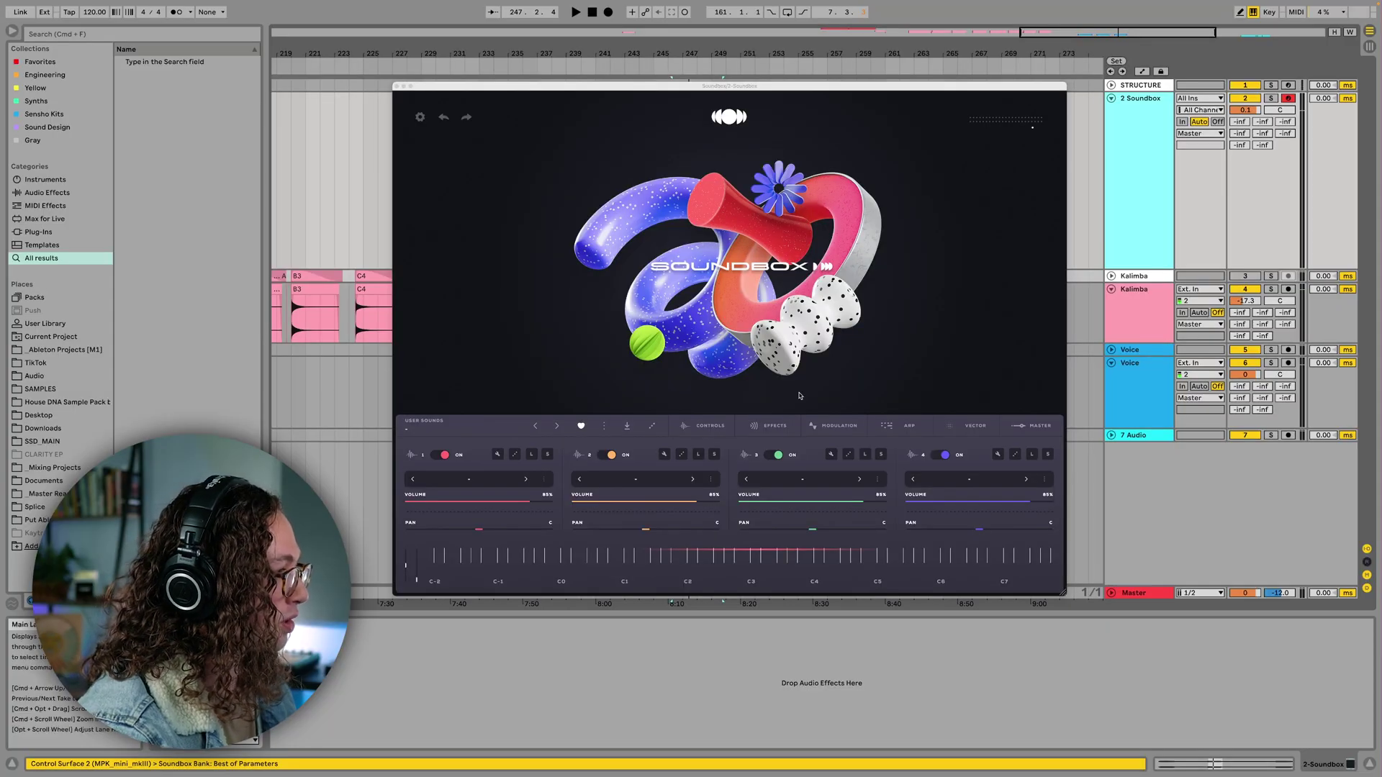
Load the frozen G2, C3 and G3 Voice clips onto the keys in layer 2's sample editor
left_click(664, 454)
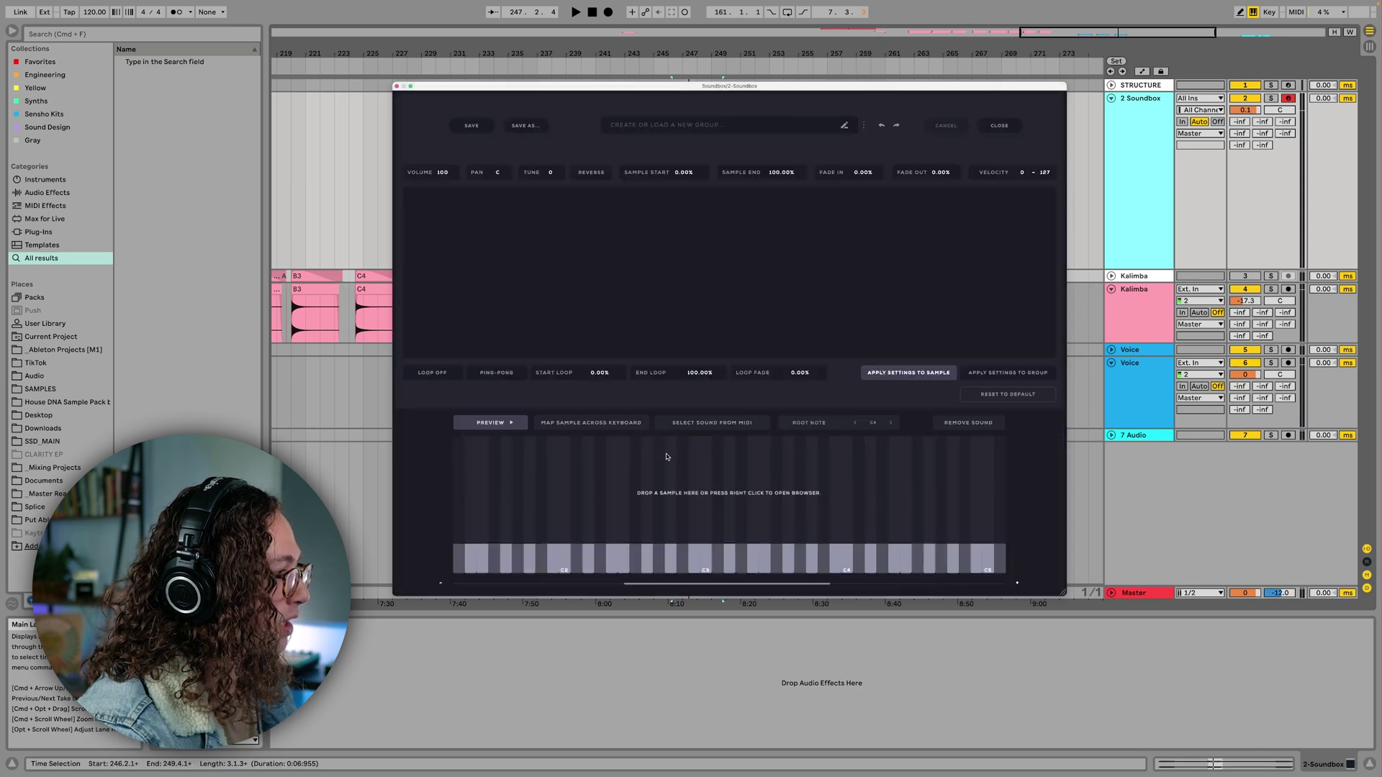
left_click_drag(507, 232, 646, 529)
left_click_drag(376, 392, 705, 529)
left_click_drag(377, 360, 789, 536)
Widen the G2 sample's zone up toward C3 and further down the keyboard
left_click_drag(652, 497, 762, 489)
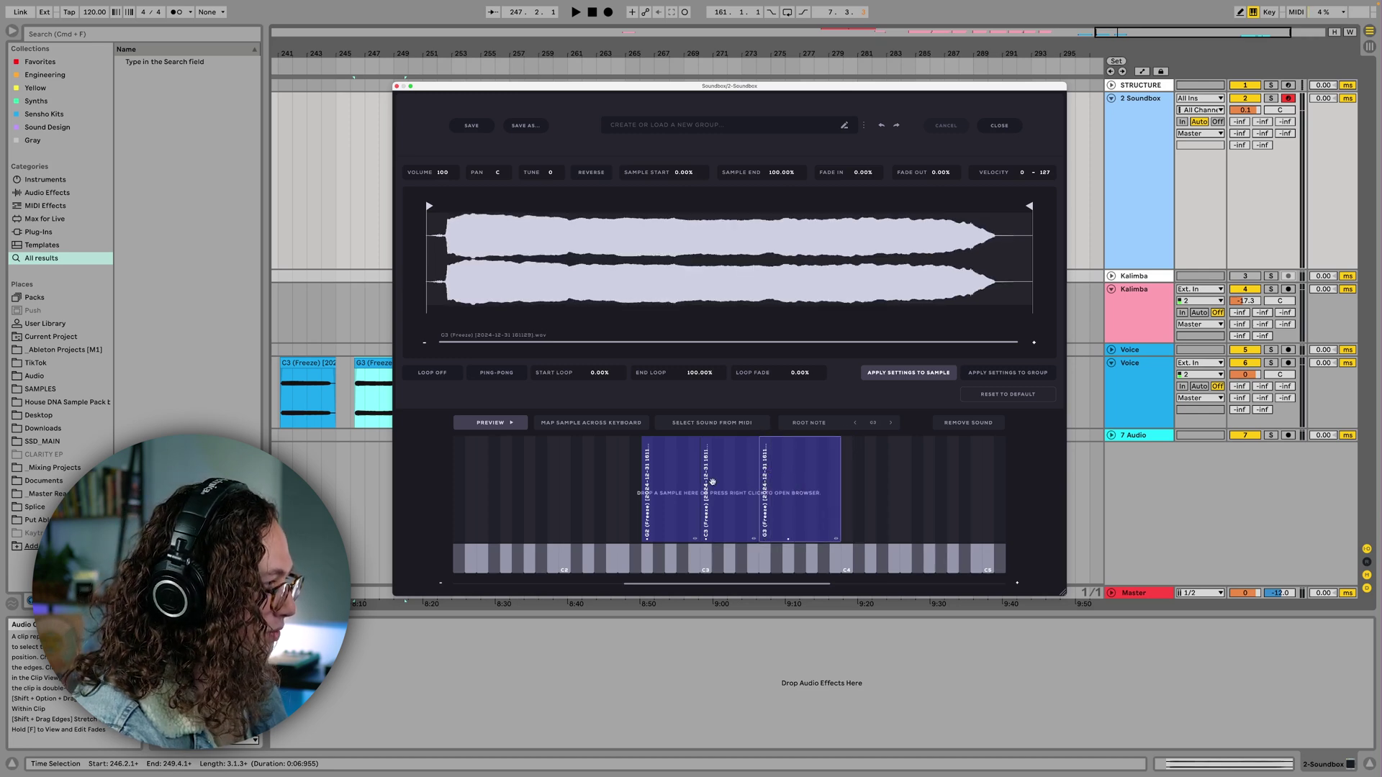
left_click_drag(641, 485, 608, 487)
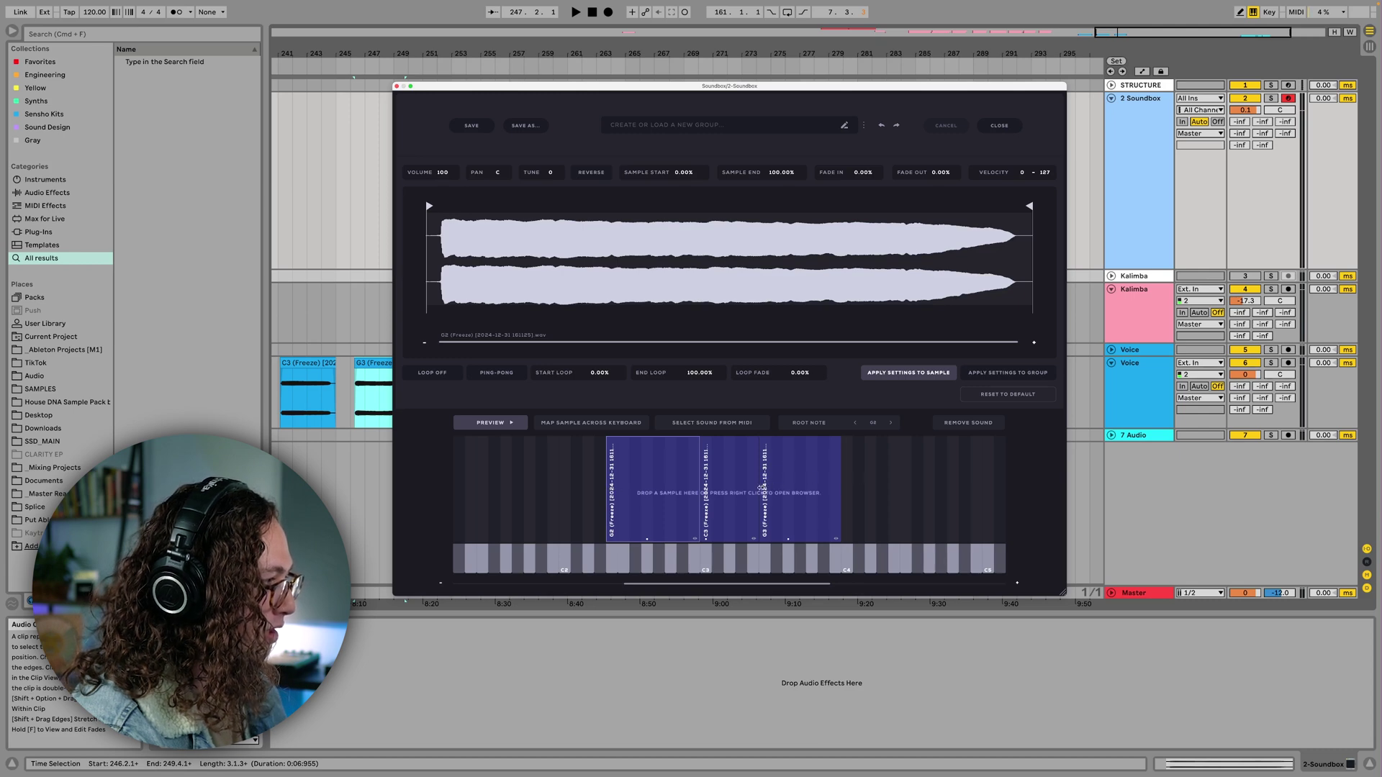
key("Escape")
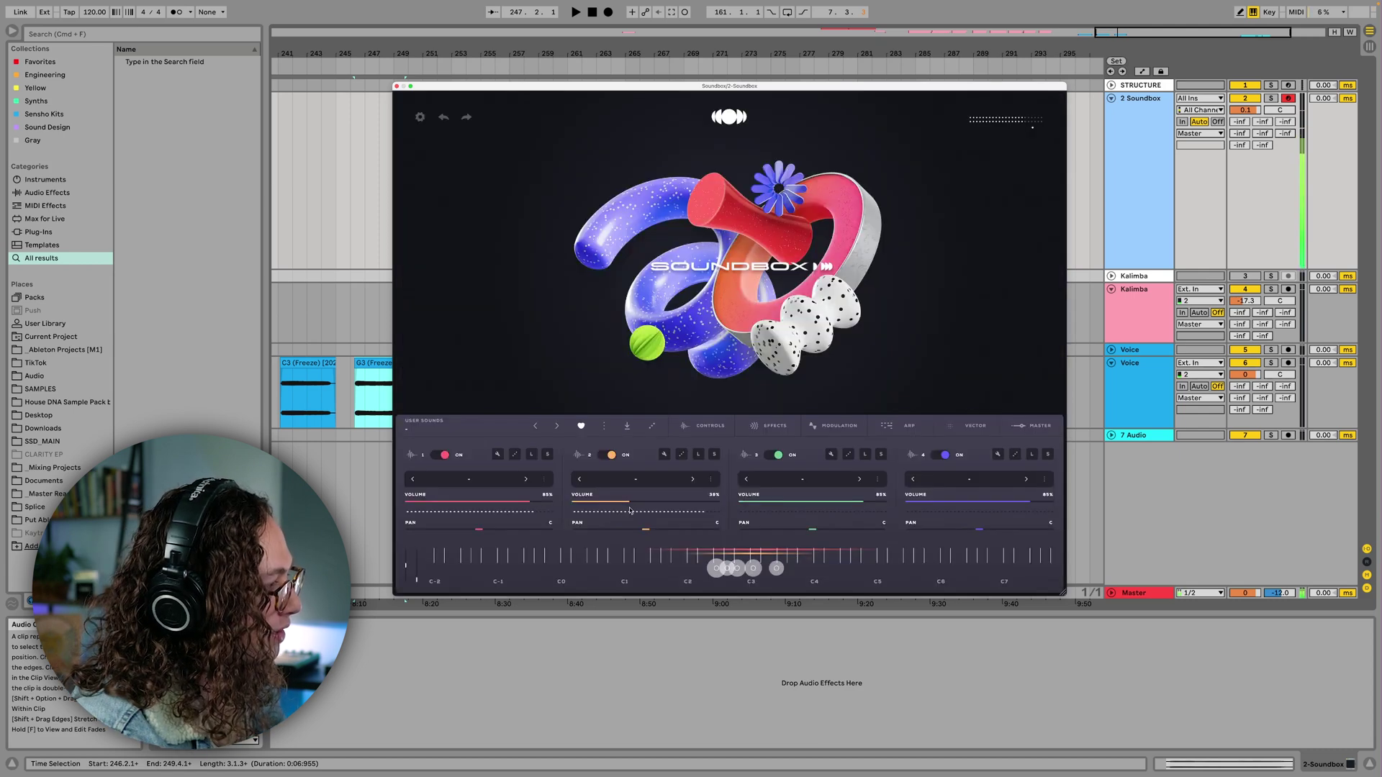
Raise layer 2's volume slightly and give it a slower attack in the per-layer controls
left_click_drag(618, 514, 635, 512)
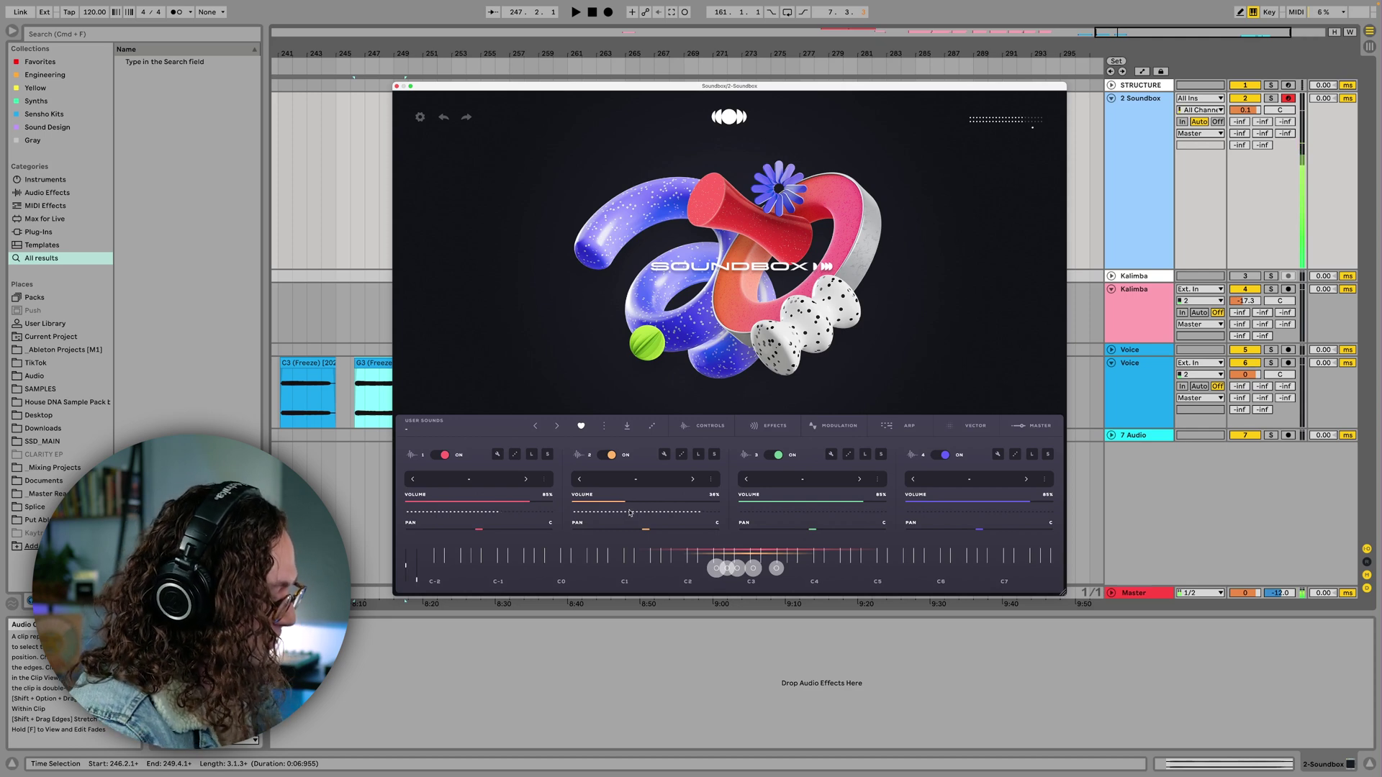
left_click(715, 429)
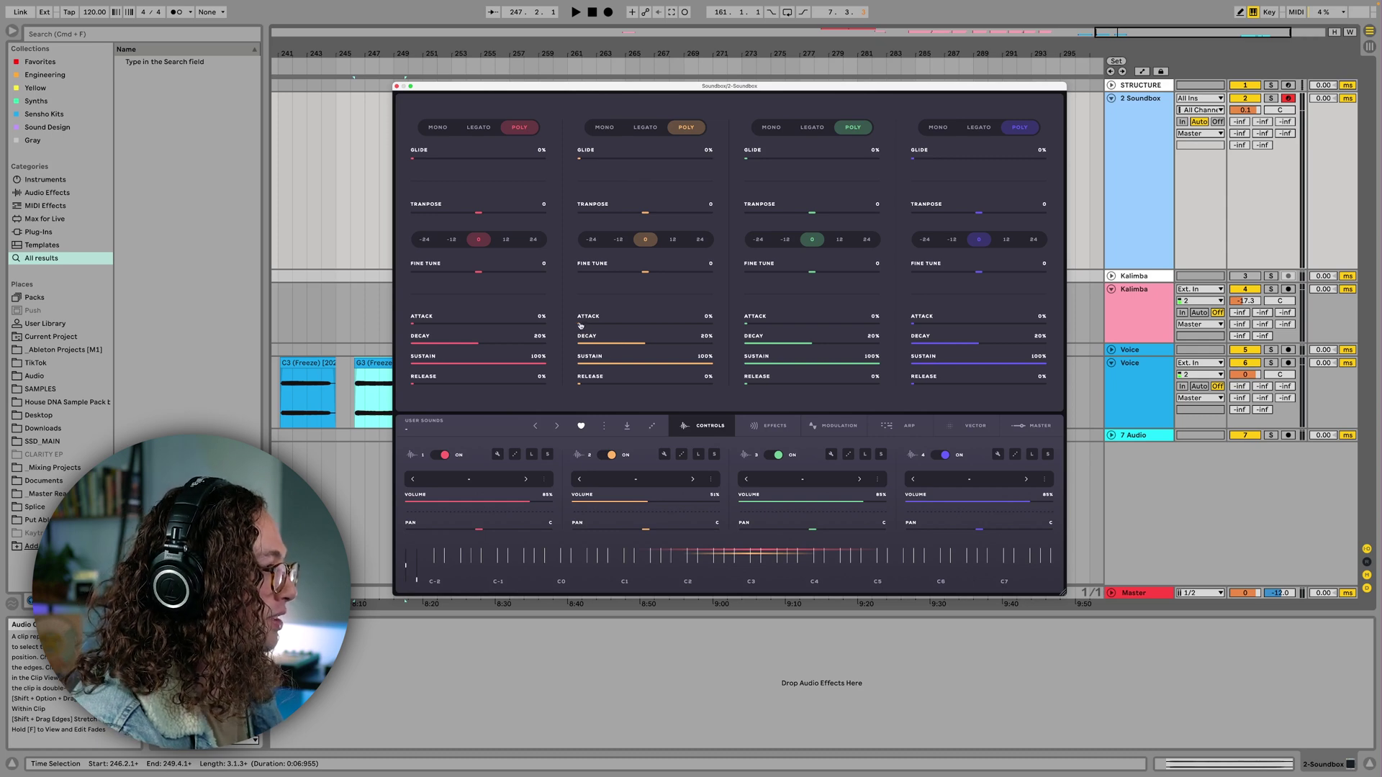
left_click_drag(580, 324, 621, 323)
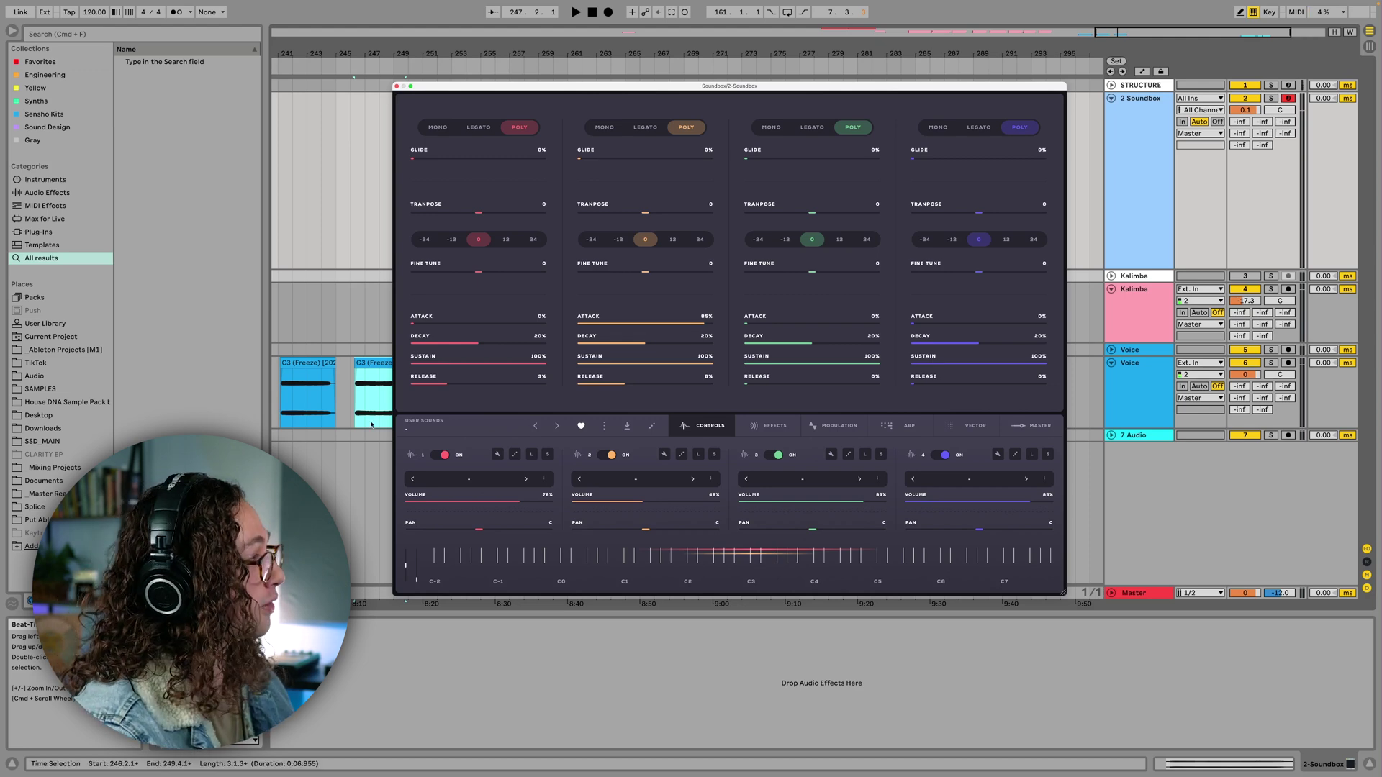
Search the browser for 'c3' and audition Fluid Pad C3.aif and the next result
left_click(196, 280)
key("super+f")
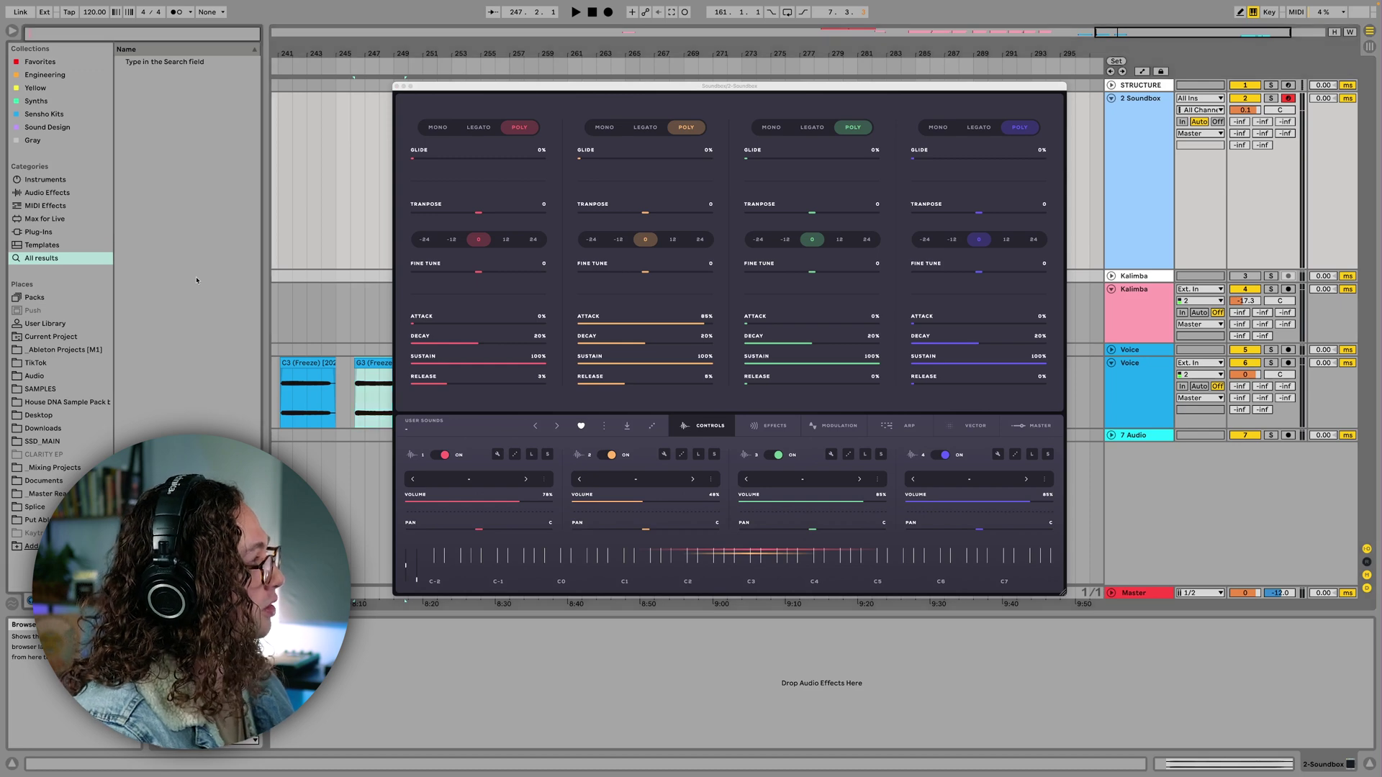
type("c3")
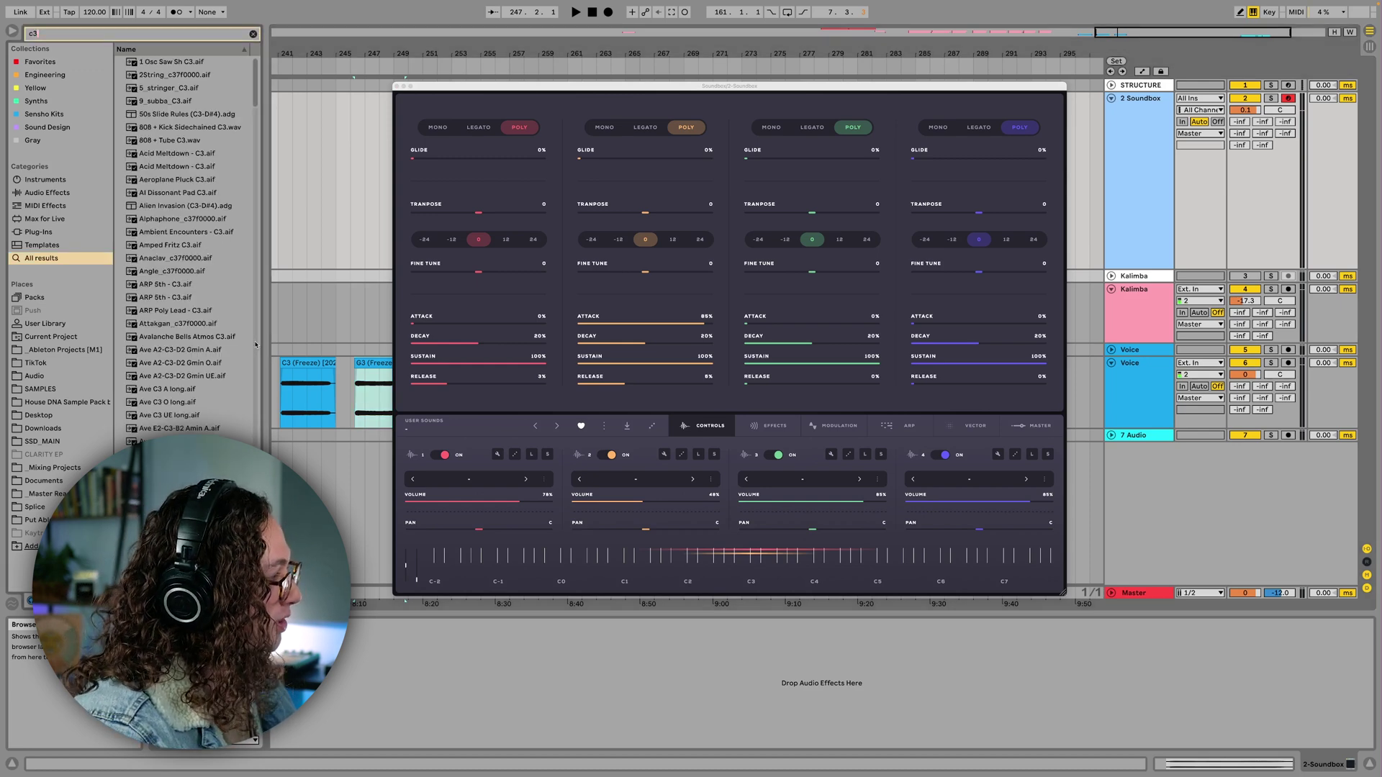
scroll(216, 302, "down", 10)
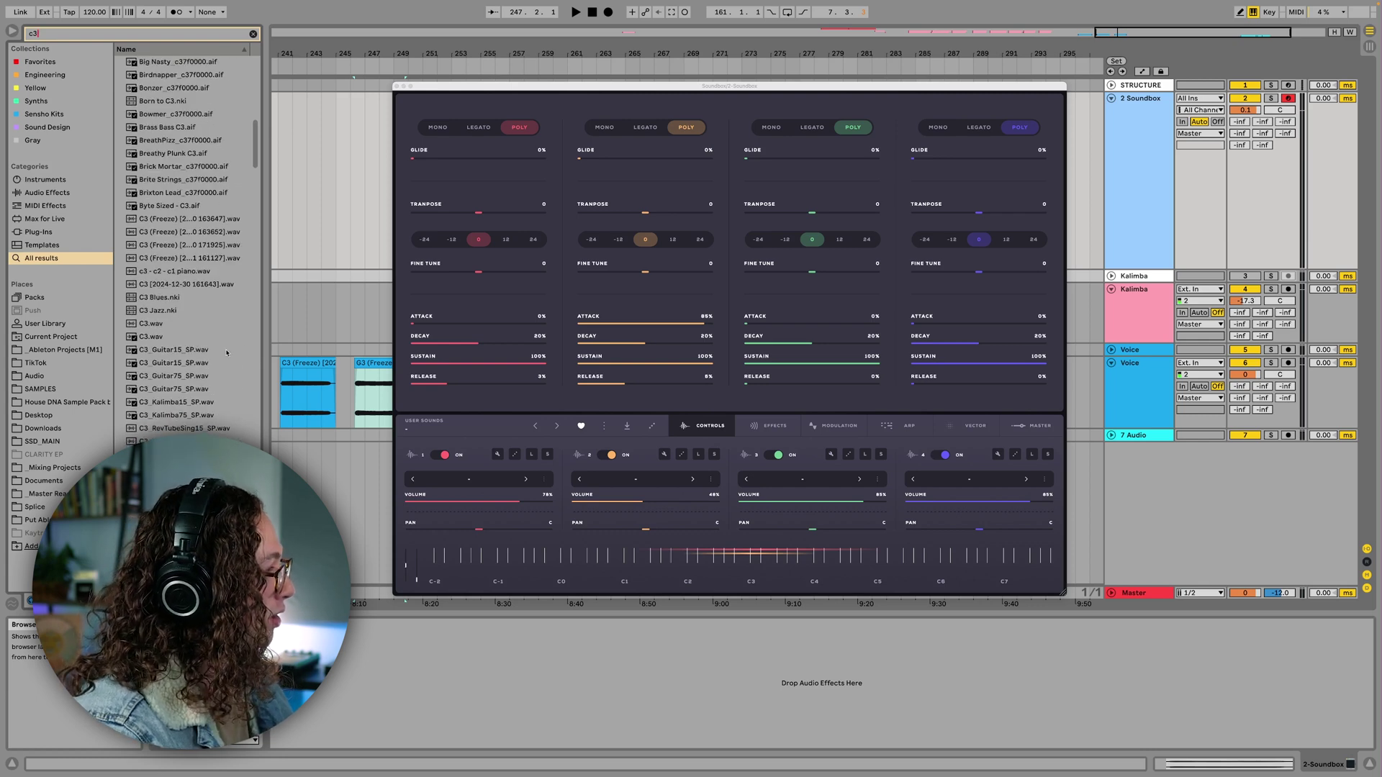
scroll(227, 352, "down", 10)
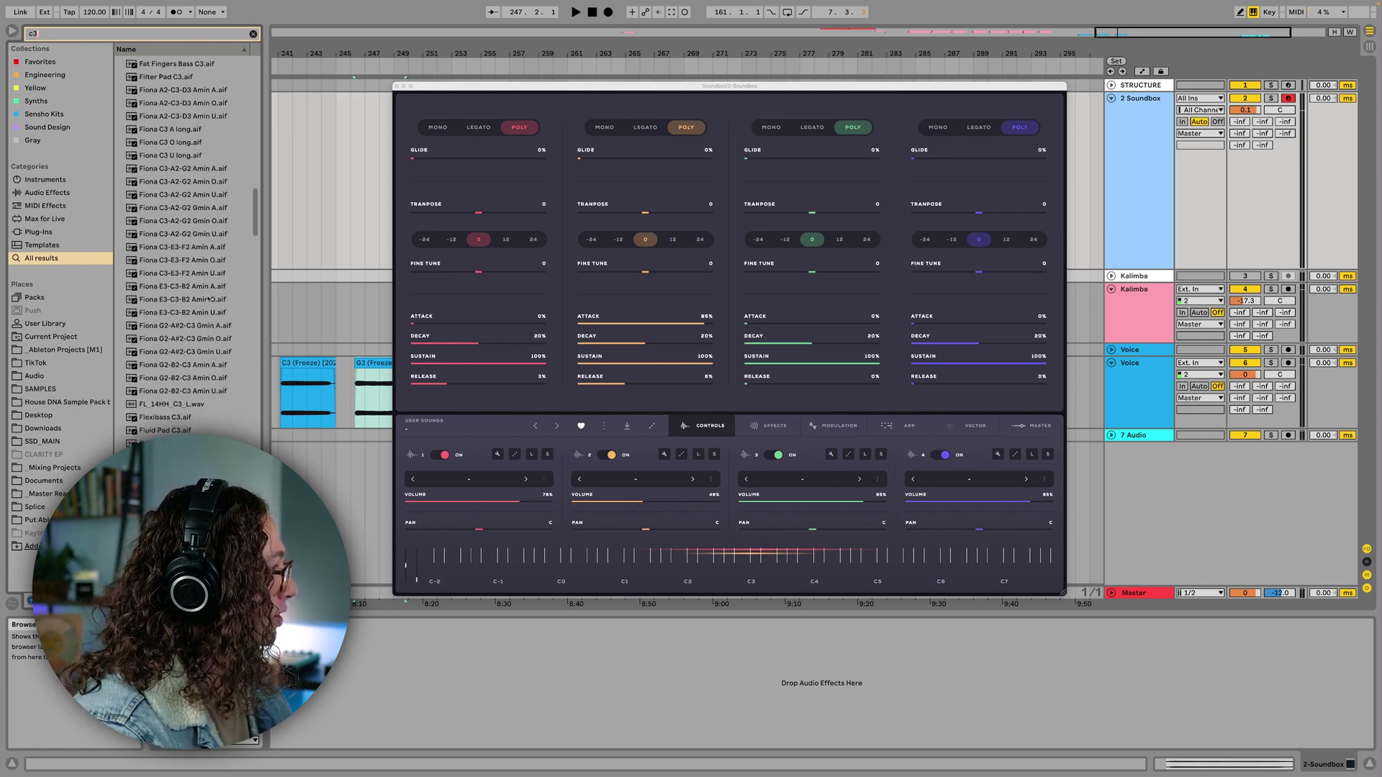
left_click(200, 430)
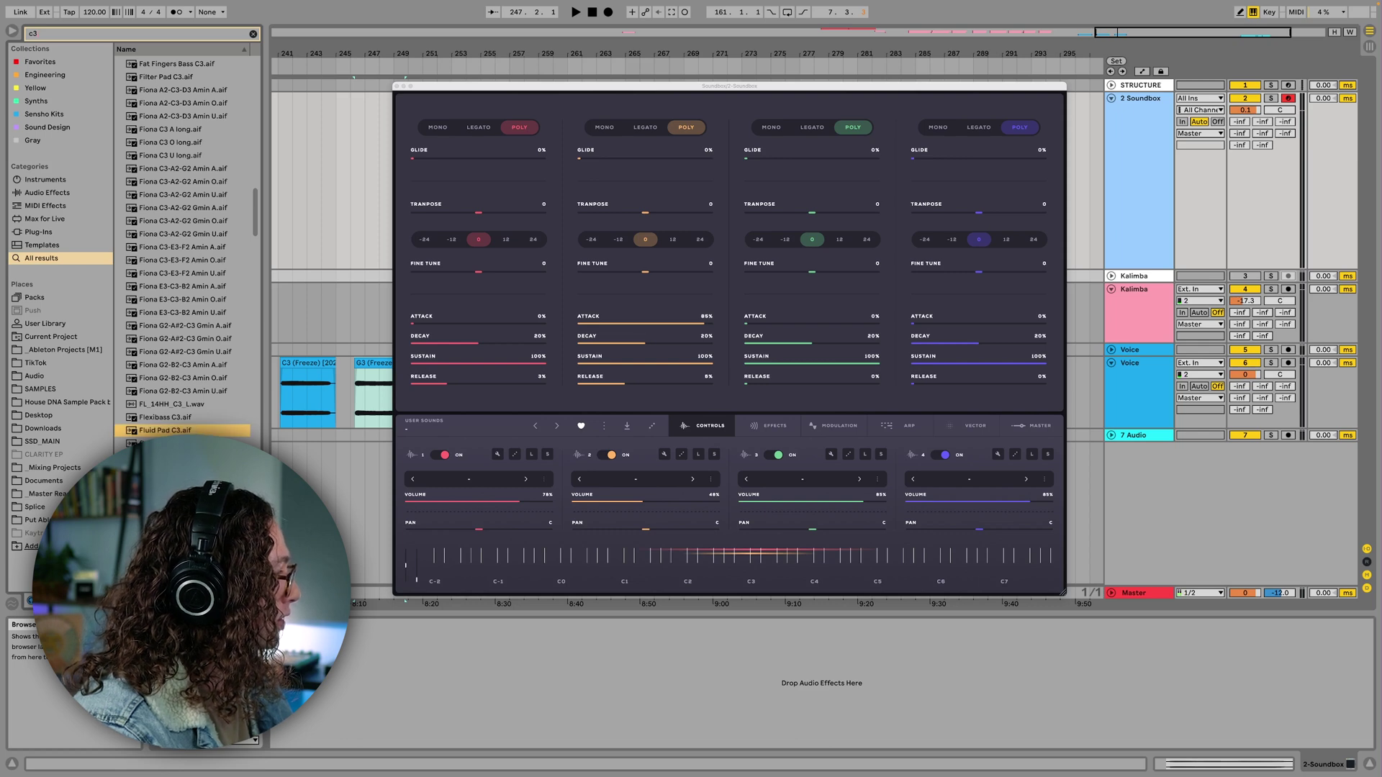
left_click(184, 442)
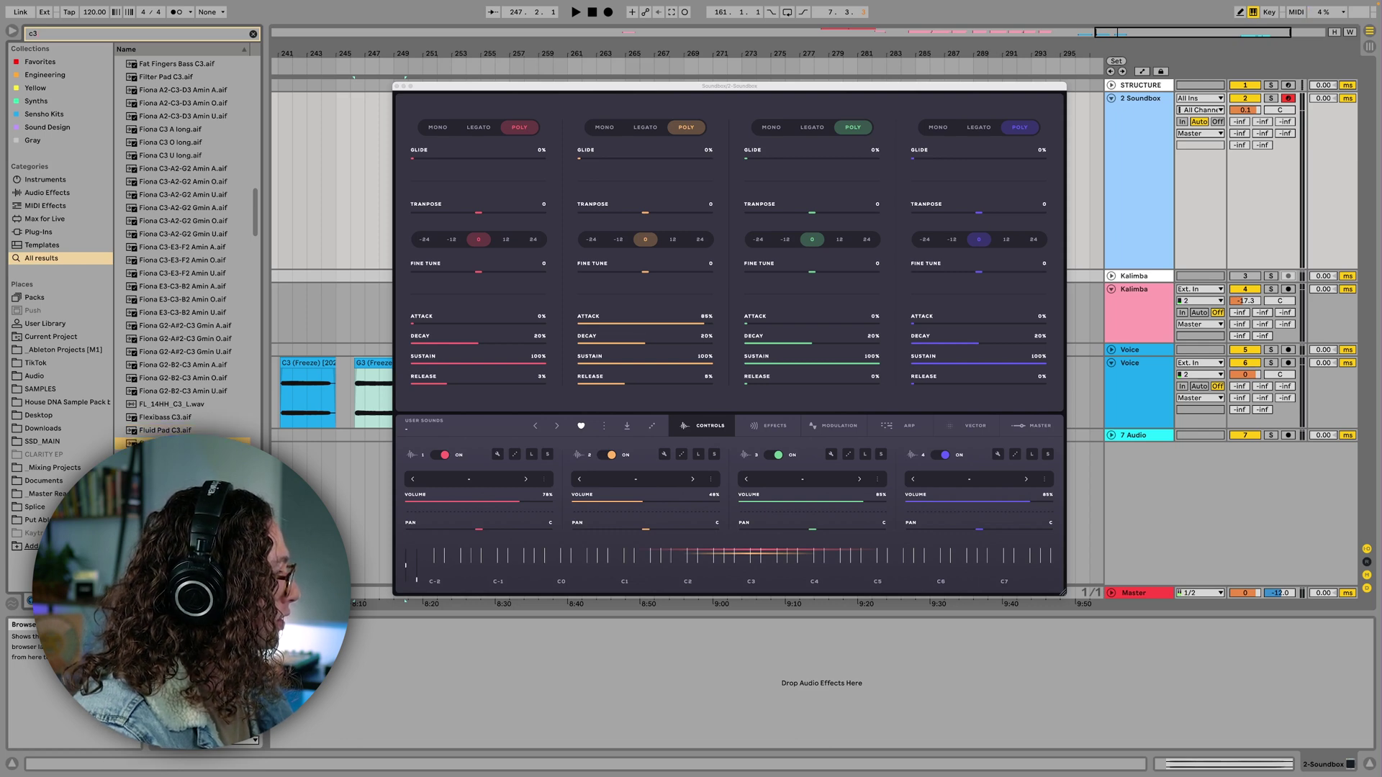
Widen the browser to show full names and select WARM - JUNO 106 FIRST LIGHT C3.wav
scroll(188, 430, "down", 15)
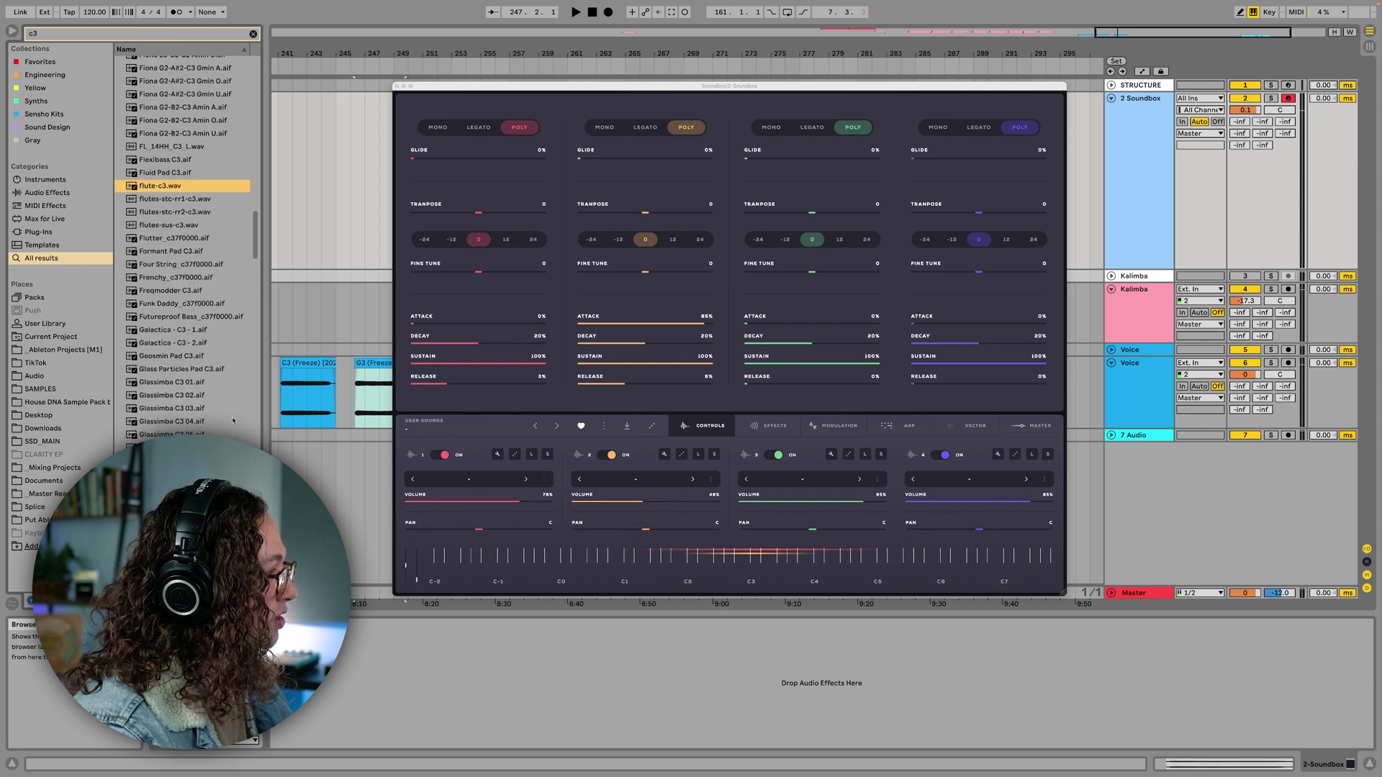
scroll(170, 324, "down", 20)
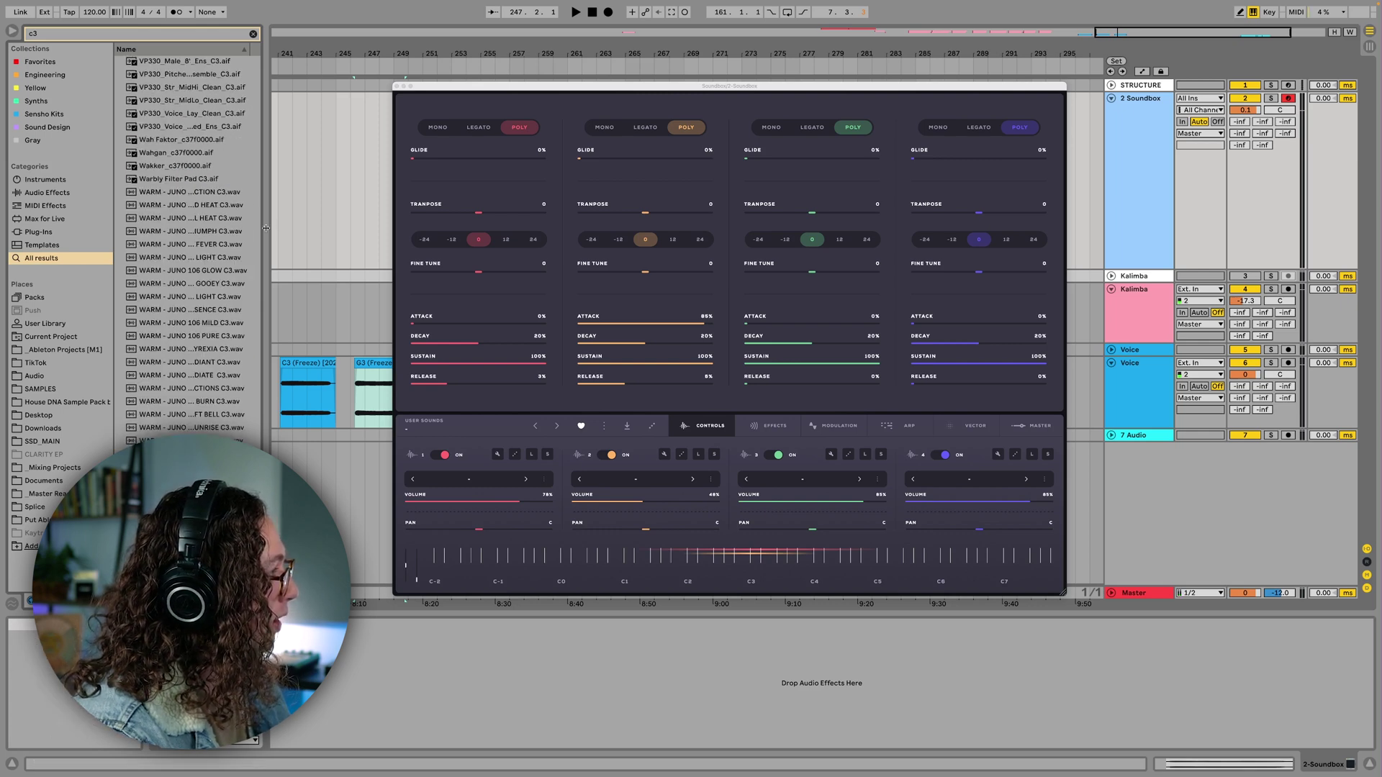
left_click_drag(262, 220, 294, 218)
left_click(239, 258)
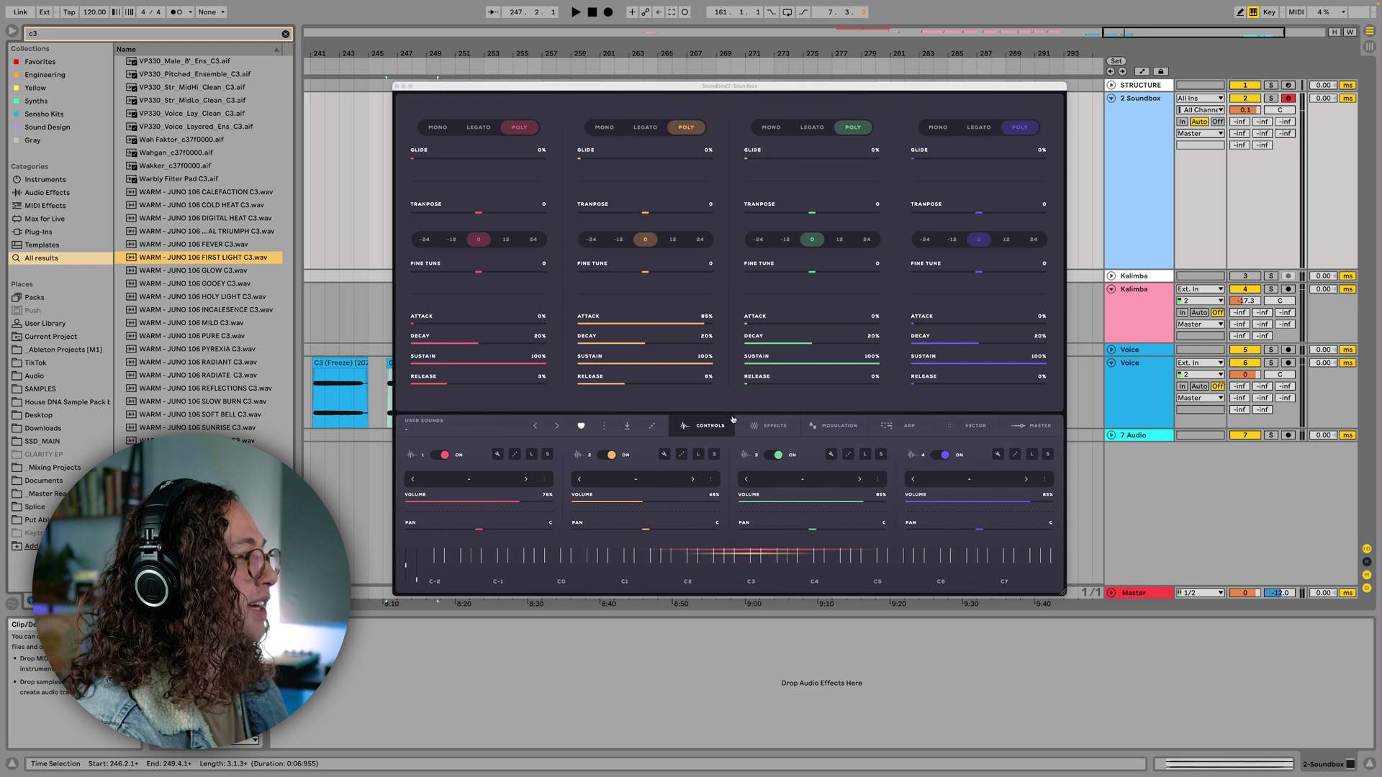
Drop the Juno sample onto layer 3's C3 key and map it across the whole keyboard
left_click(832, 453)
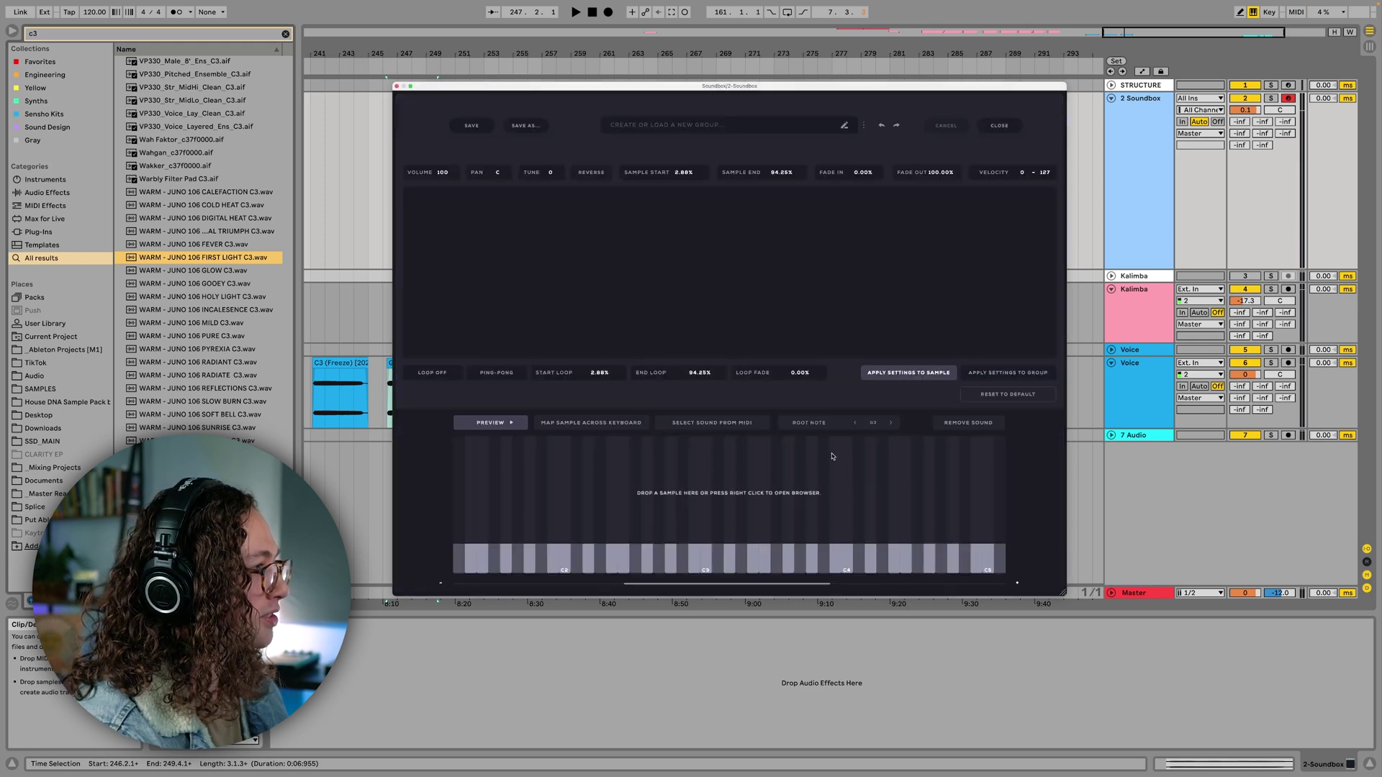
left_click_drag(188, 258, 705, 489)
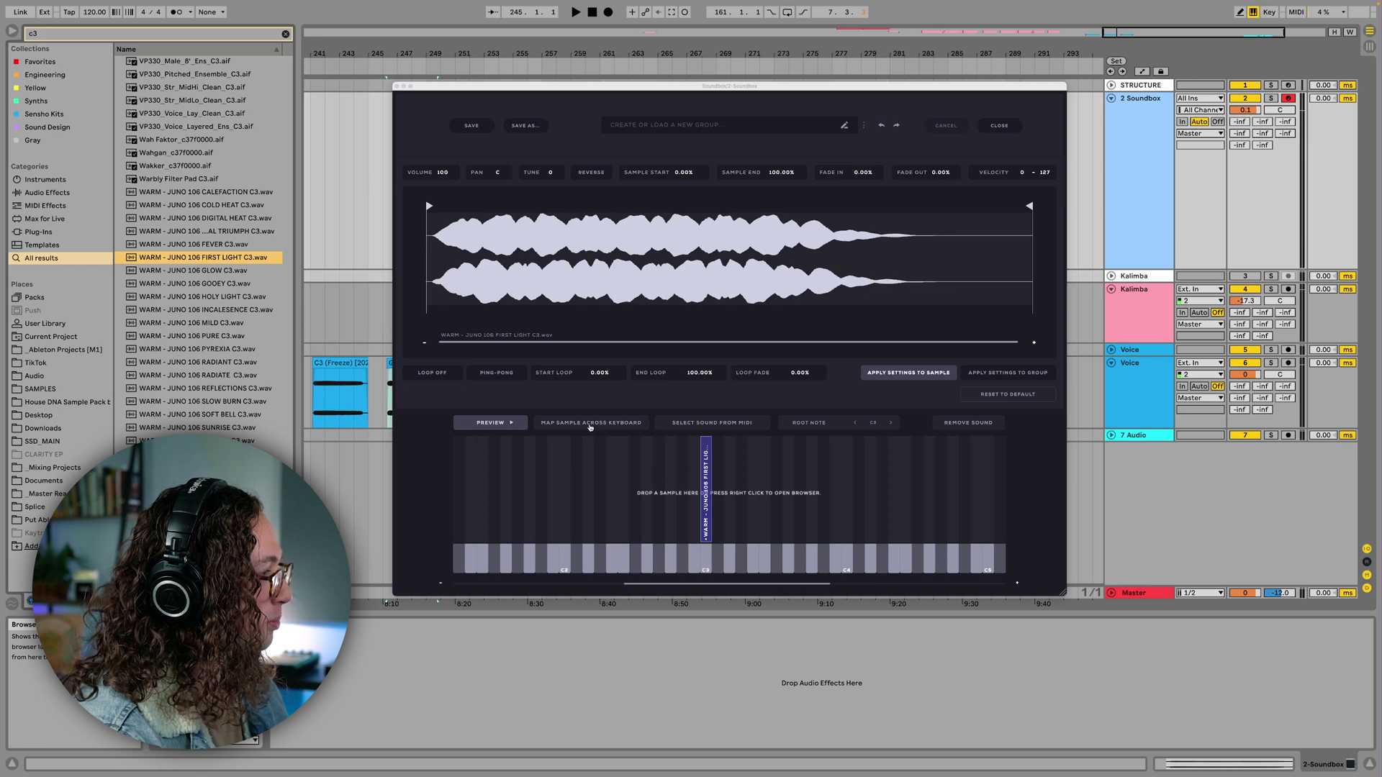
left_click(590, 423)
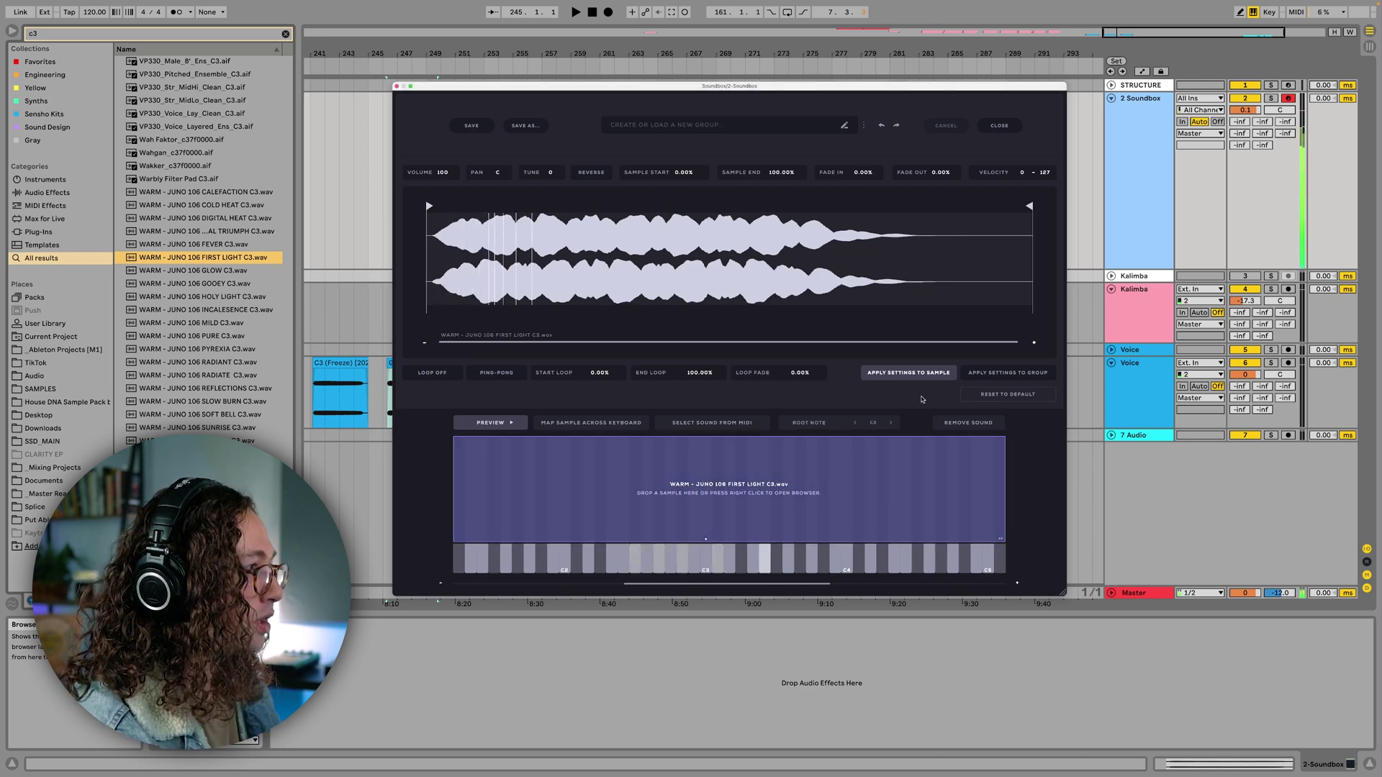
left_click(995, 124)
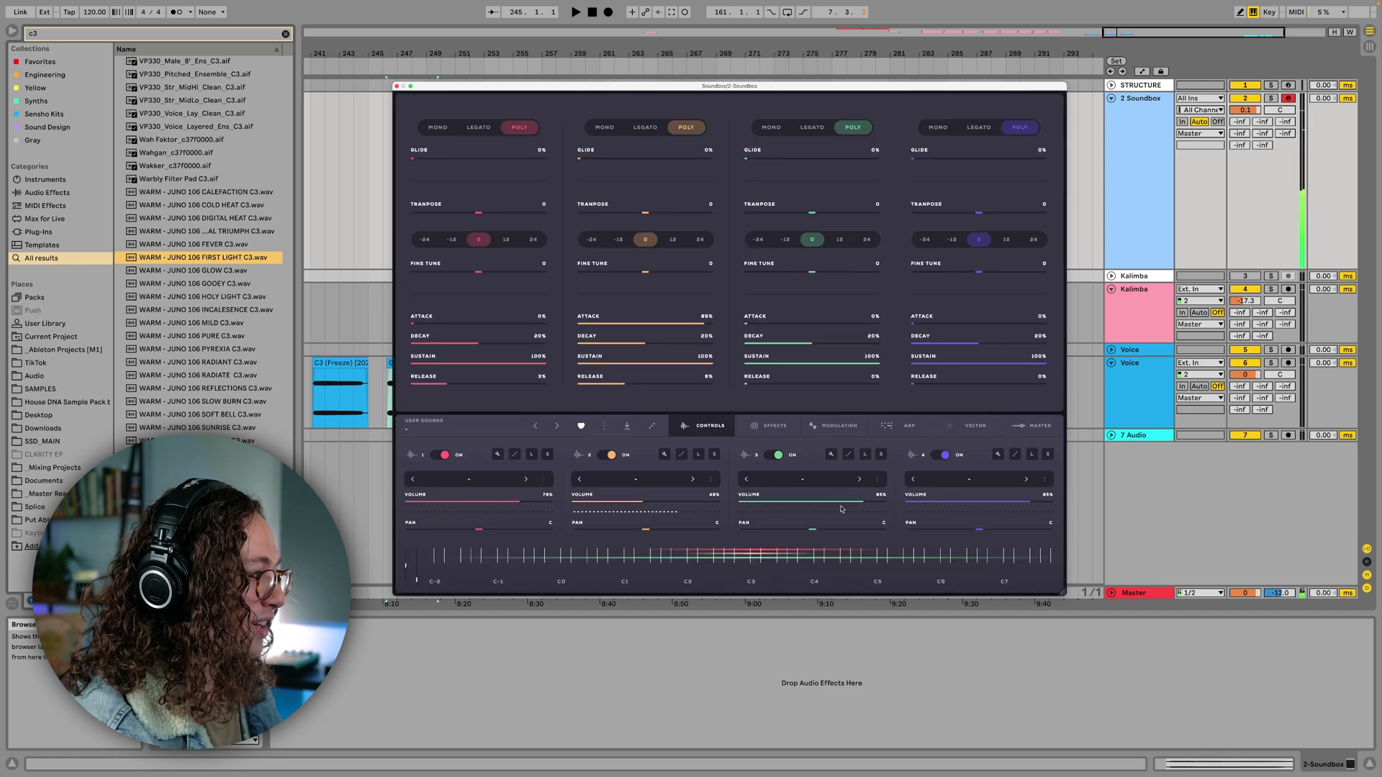
Lower layer 3's volume, add some release, and transpose it down an octave to -12
left_click_drag(856, 504, 812, 504)
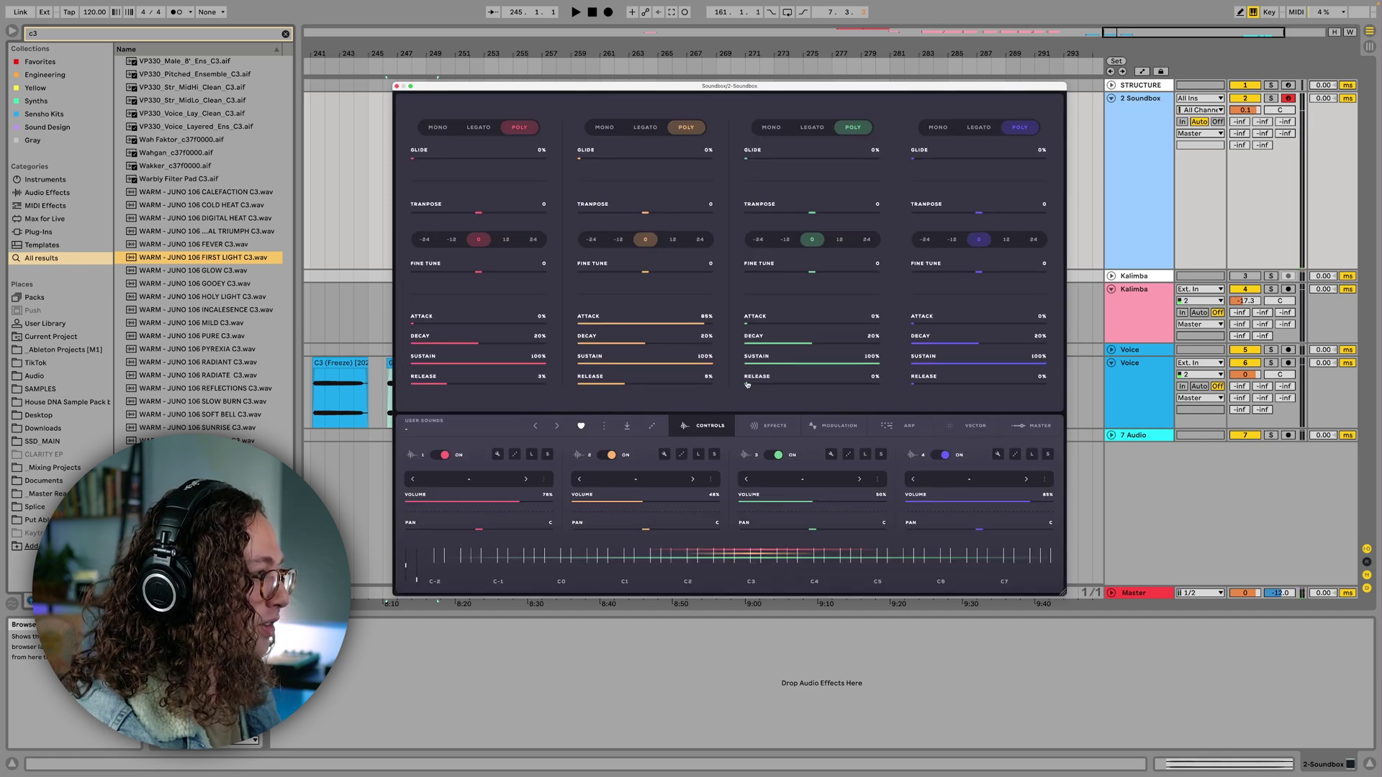
left_click_drag(747, 384, 818, 385)
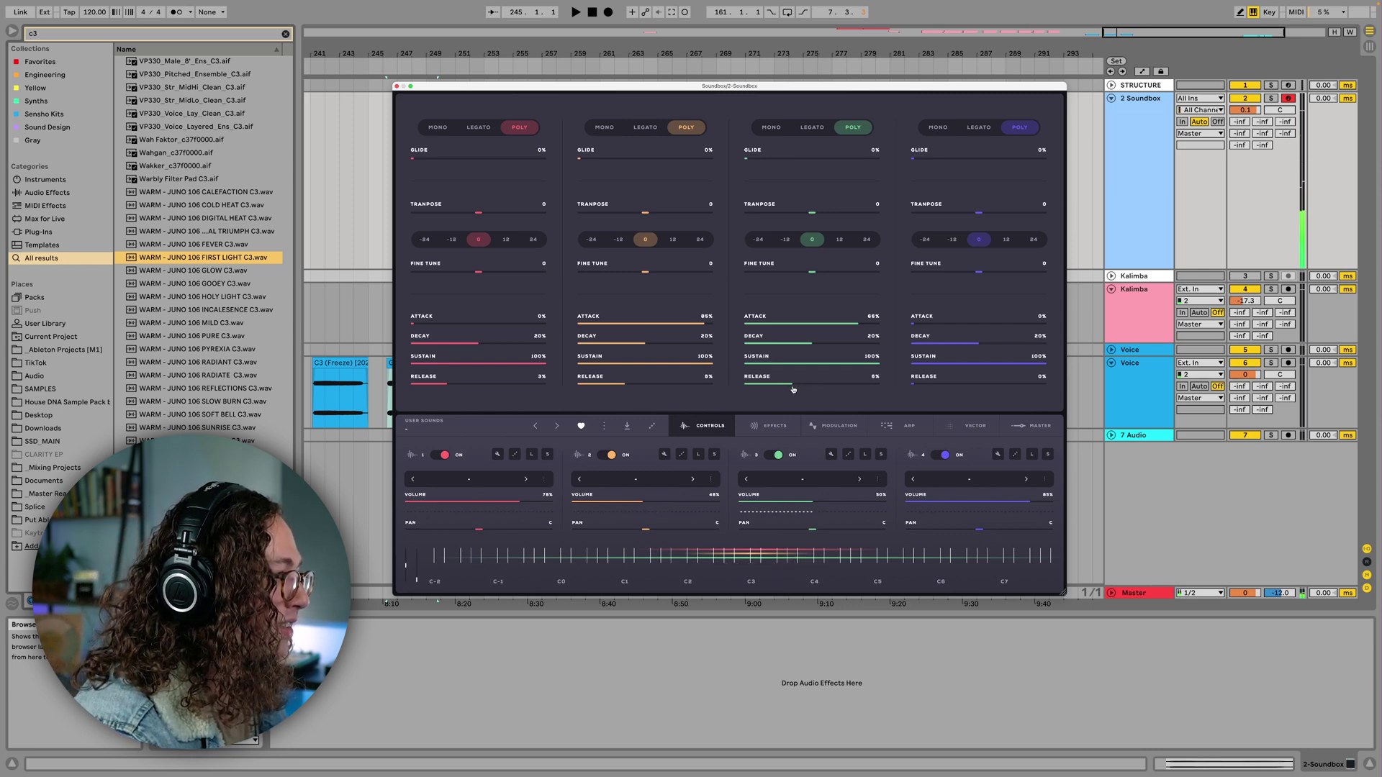
left_click(784, 239)
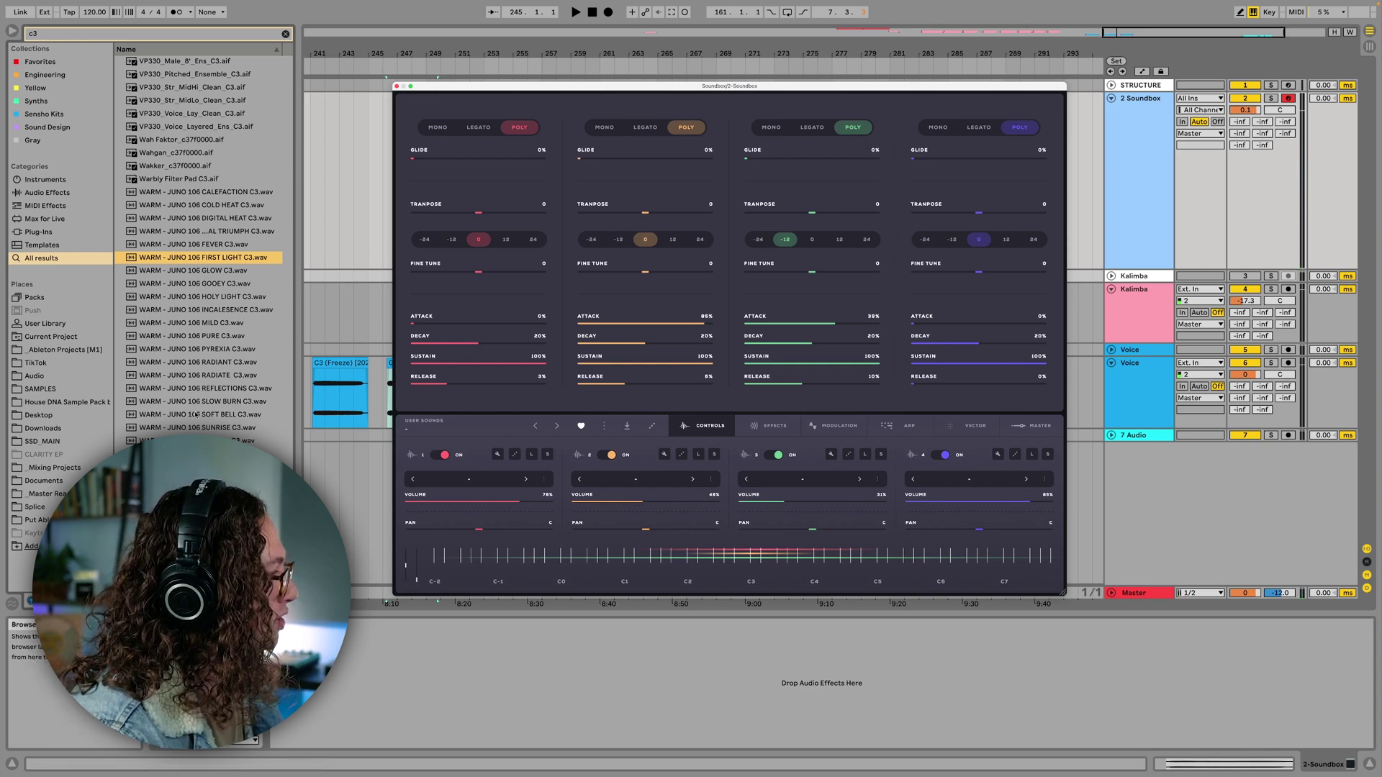
Load flute-c3.wav into layer 4 and map it across the whole keyboard
scroll(196, 415, "up", 15)
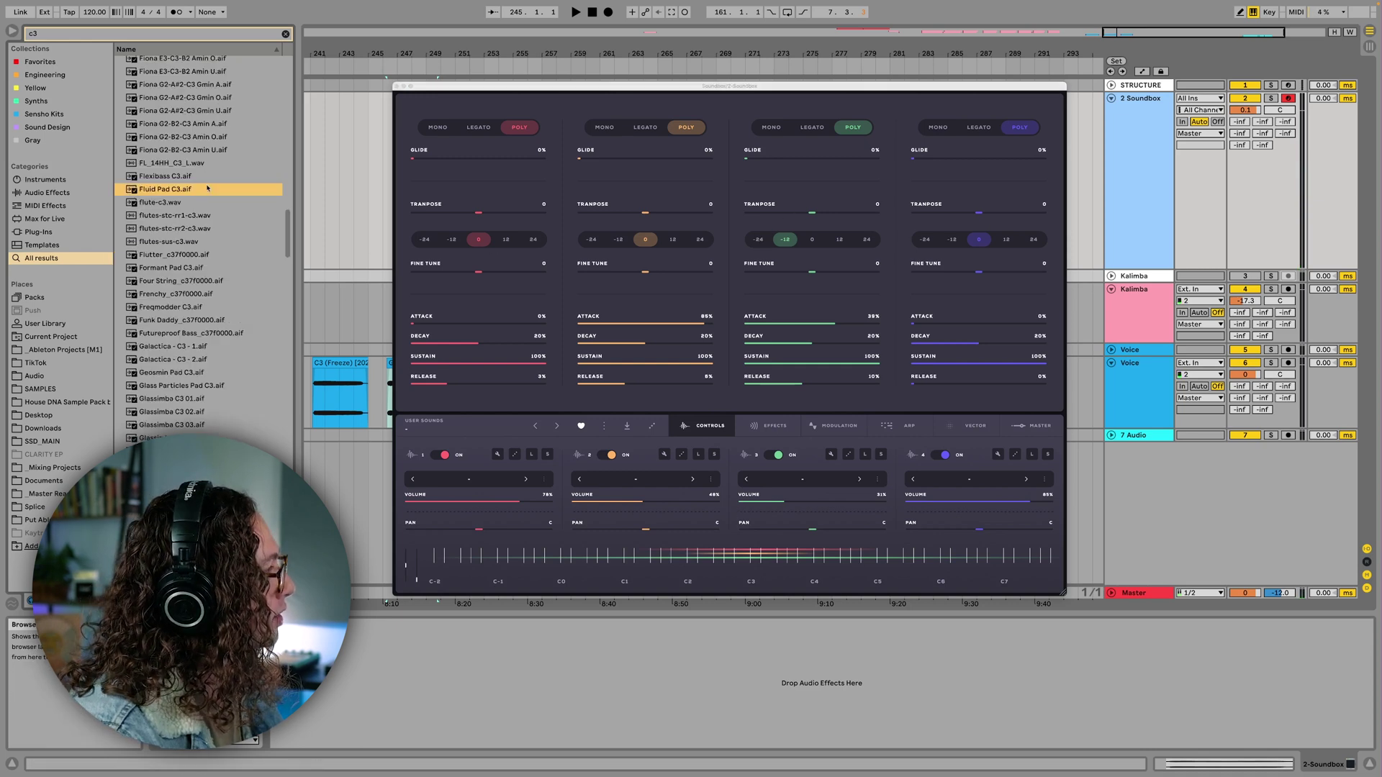
left_click(200, 204)
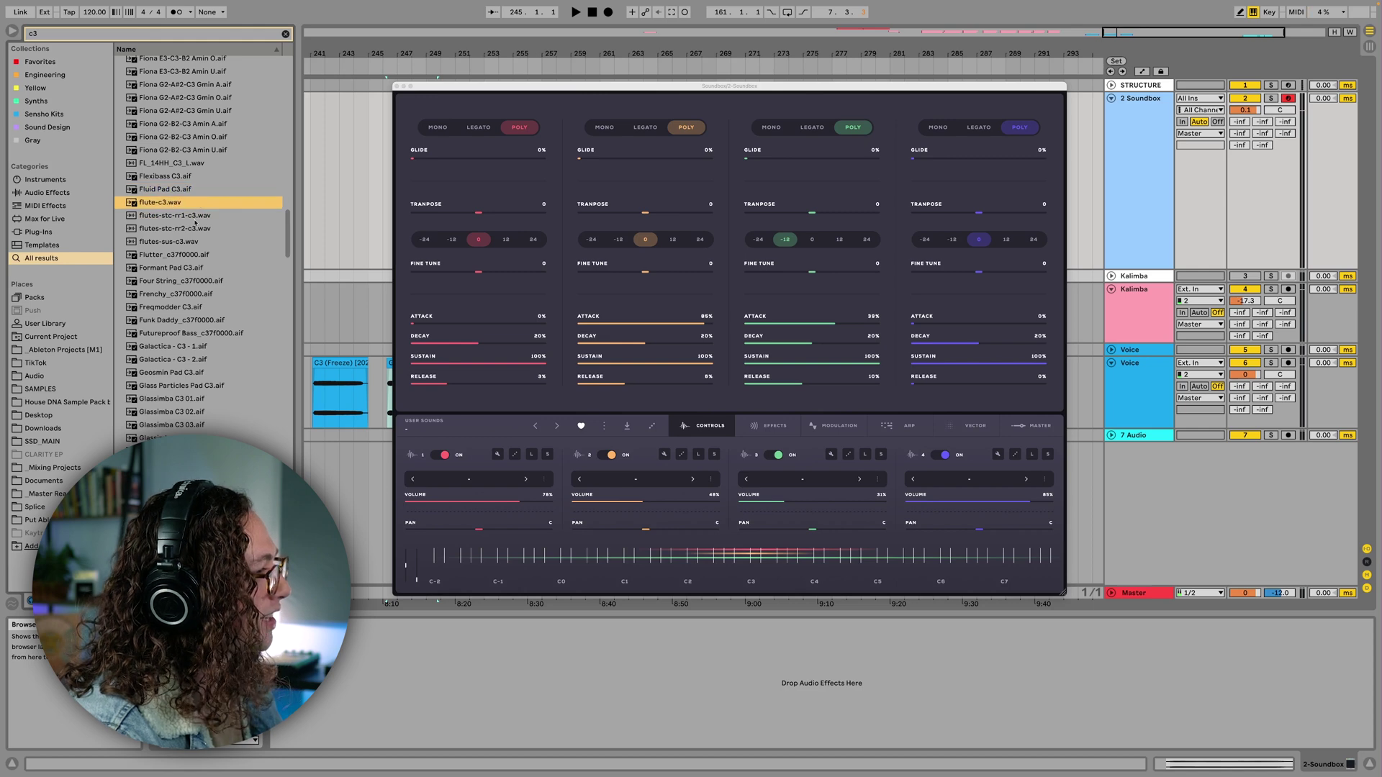
left_click(998, 453)
left_click_drag(367, 195, 705, 496)
left_click(575, 423)
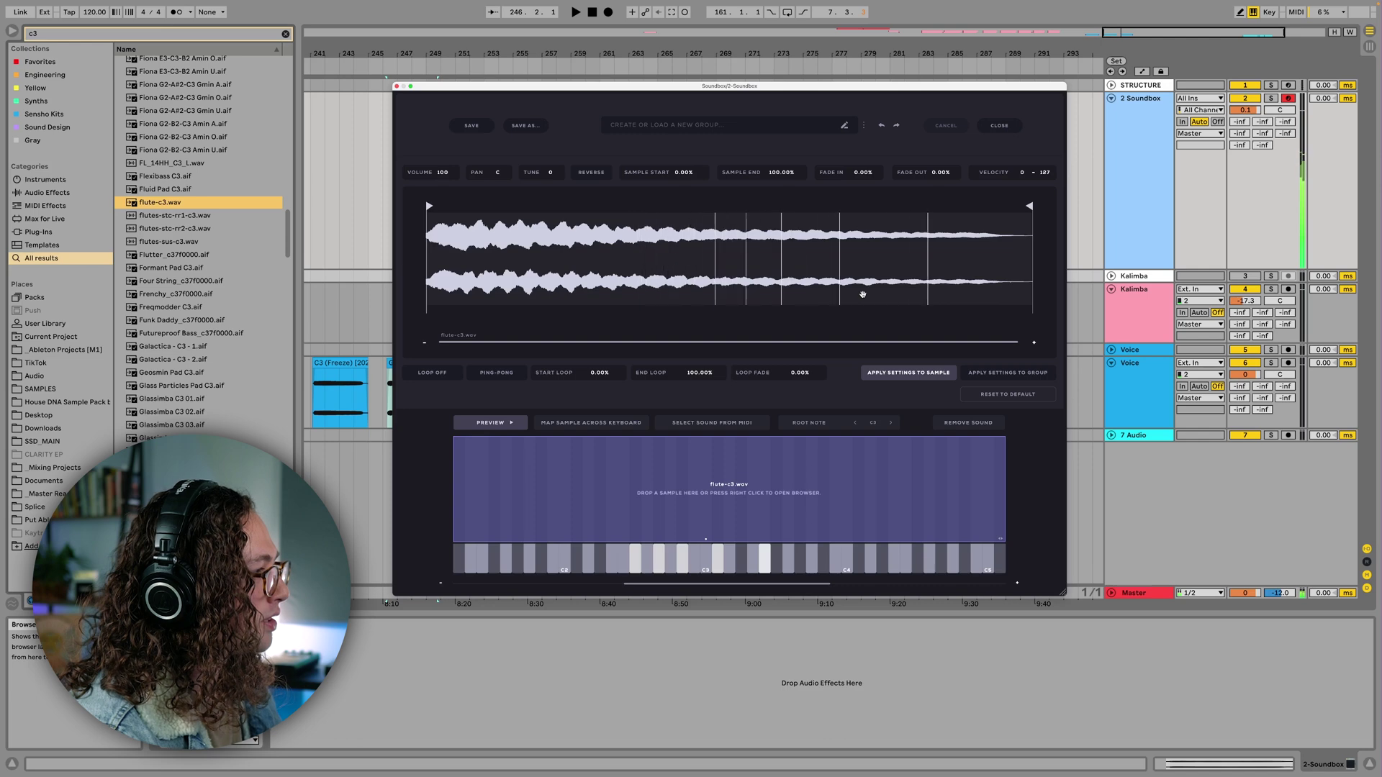
left_click(999, 125)
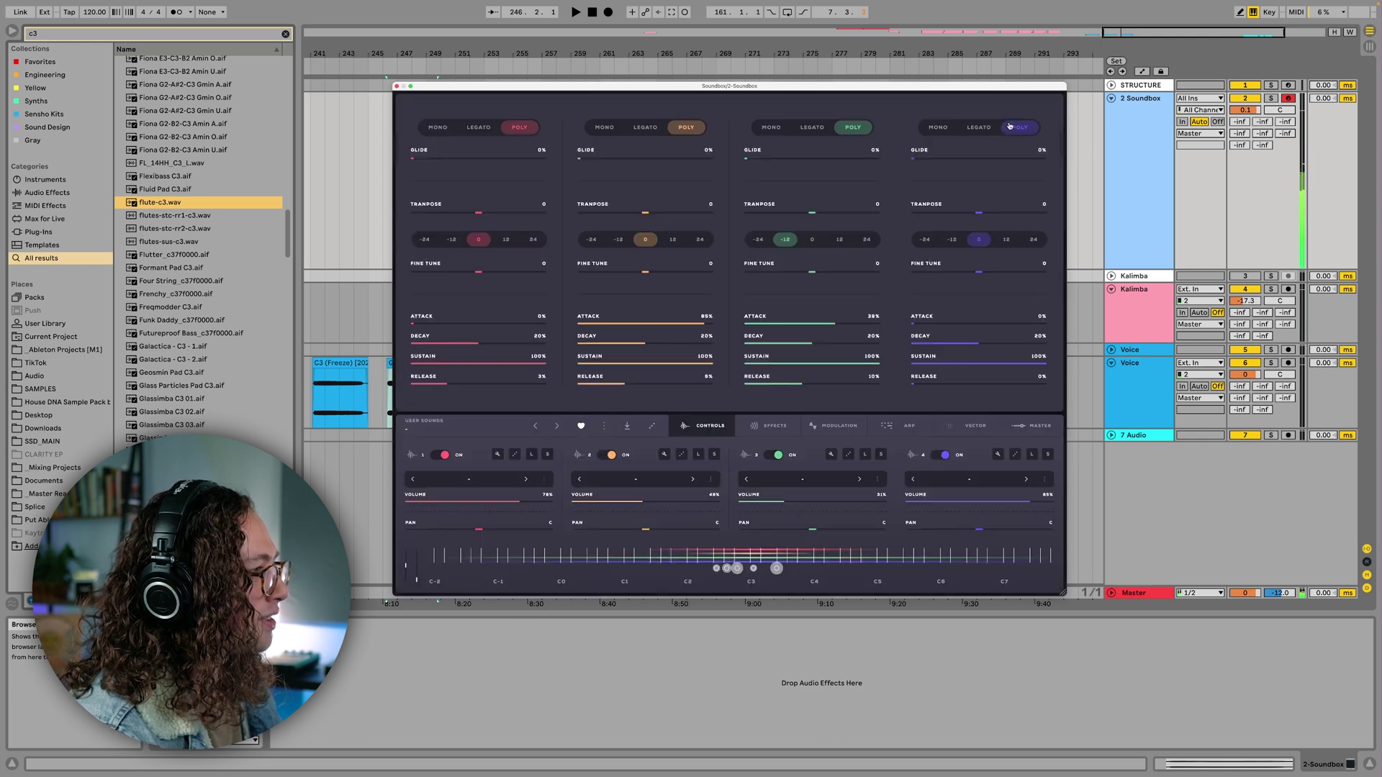
Lower layer 4's volume, lengthen its attack slightly, and hide the layer controls
left_click_drag(1053, 496, 952, 501)
left_click_drag(943, 324, 952, 326)
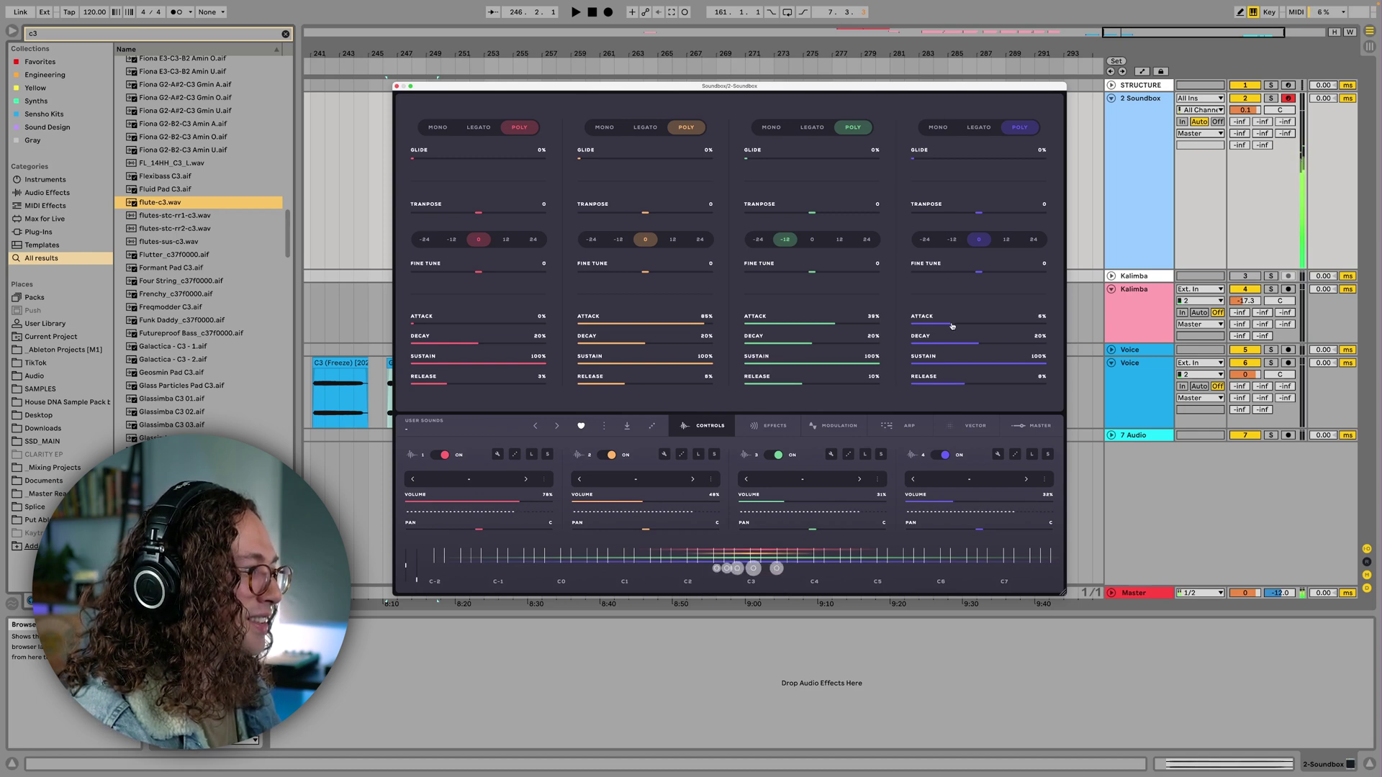
left_click(711, 425)
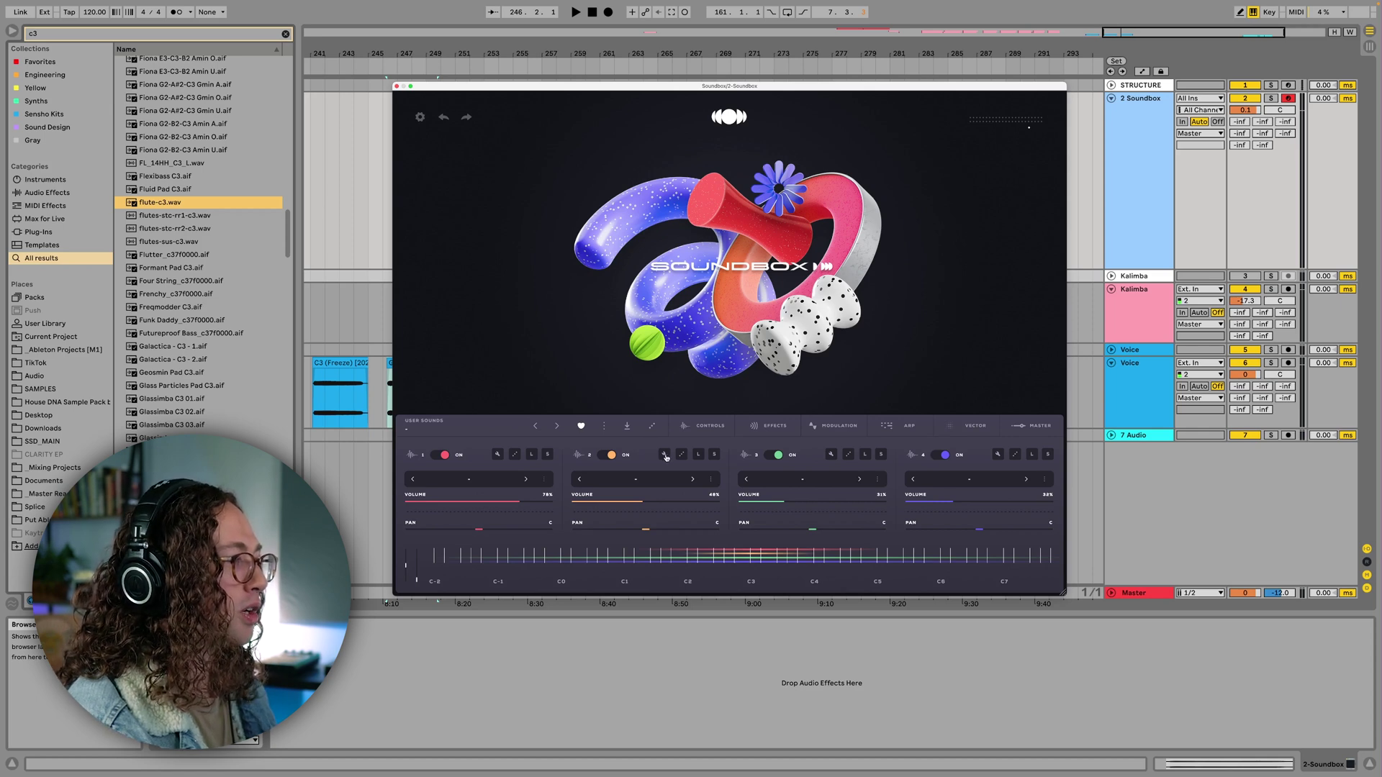
Lower the upper velocity limit for layer 2's whole sample group, then begin a new browser search
left_click(665, 456)
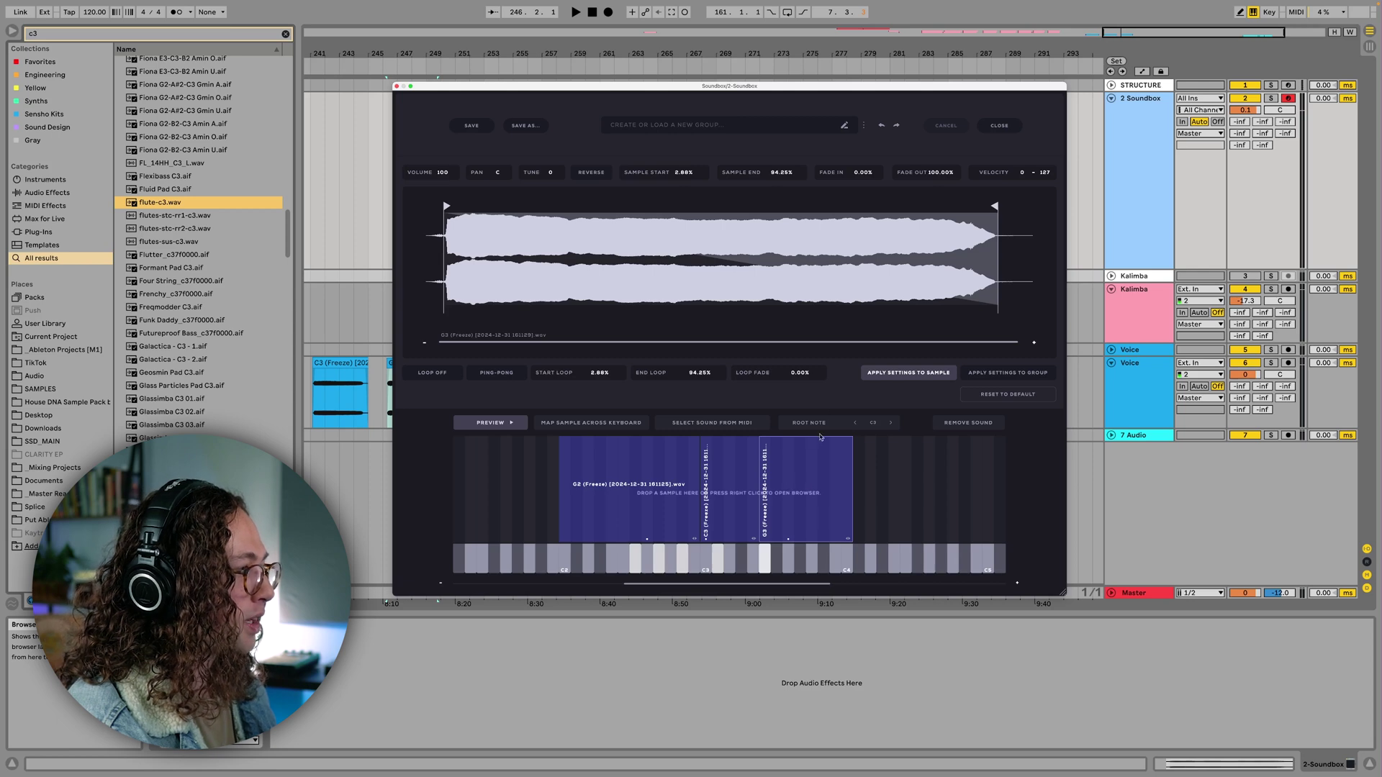
left_click(995, 375)
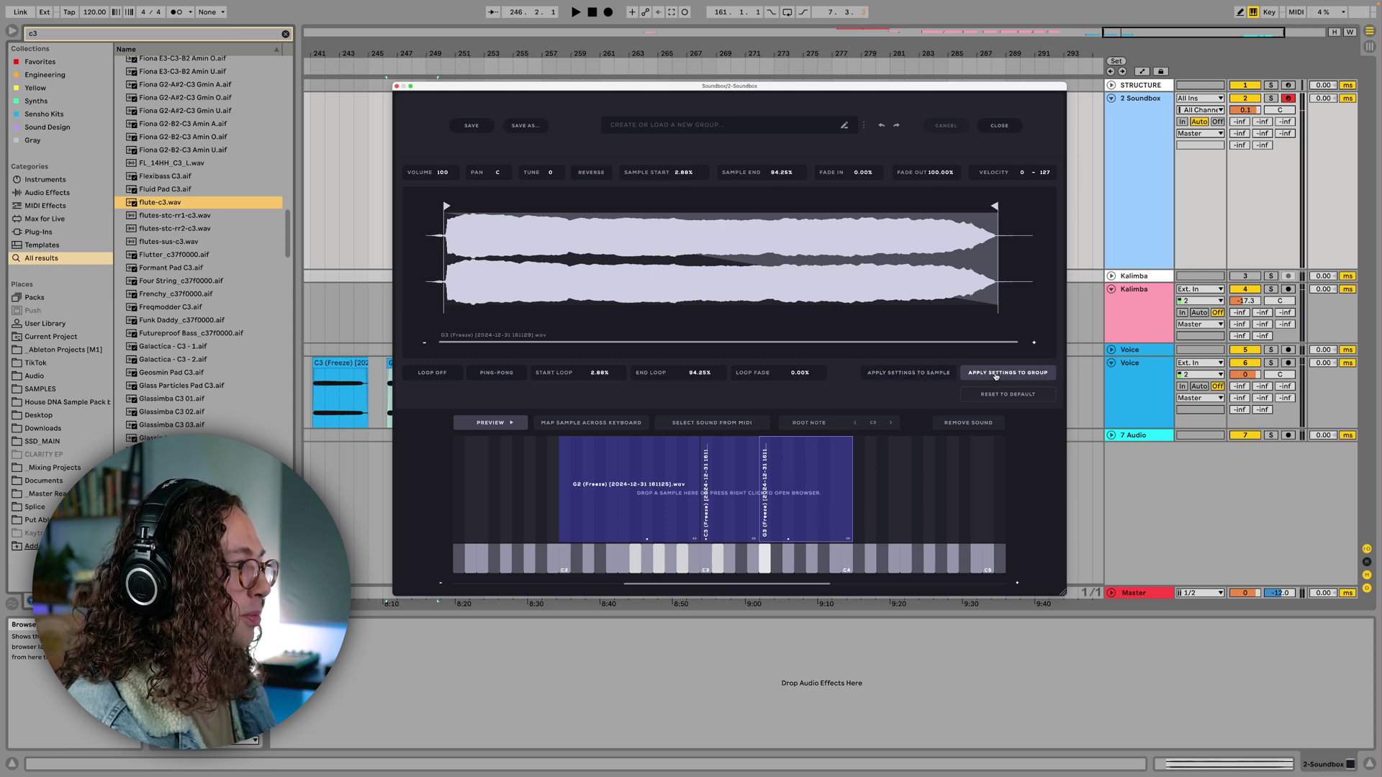
left_click_drag(1044, 173, 1038, 236)
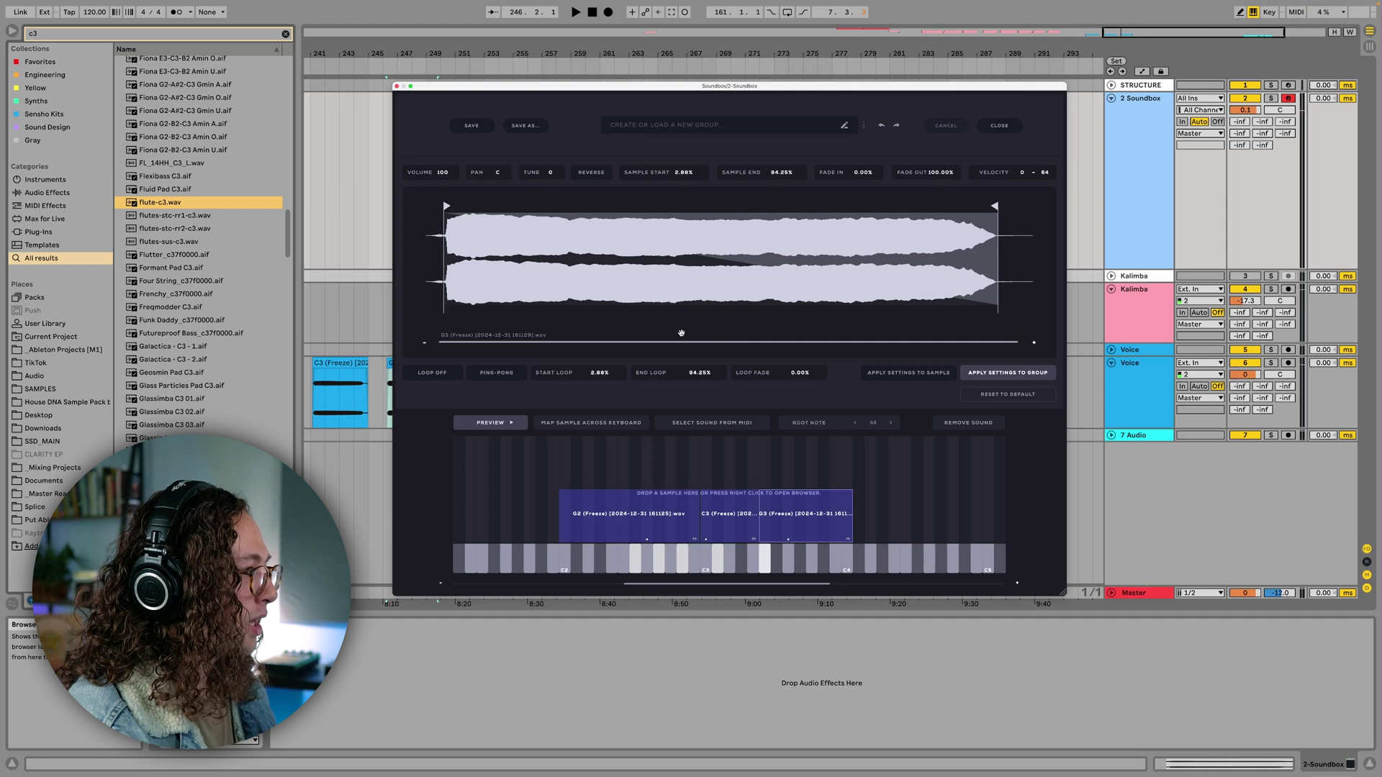
left_click(141, 38)
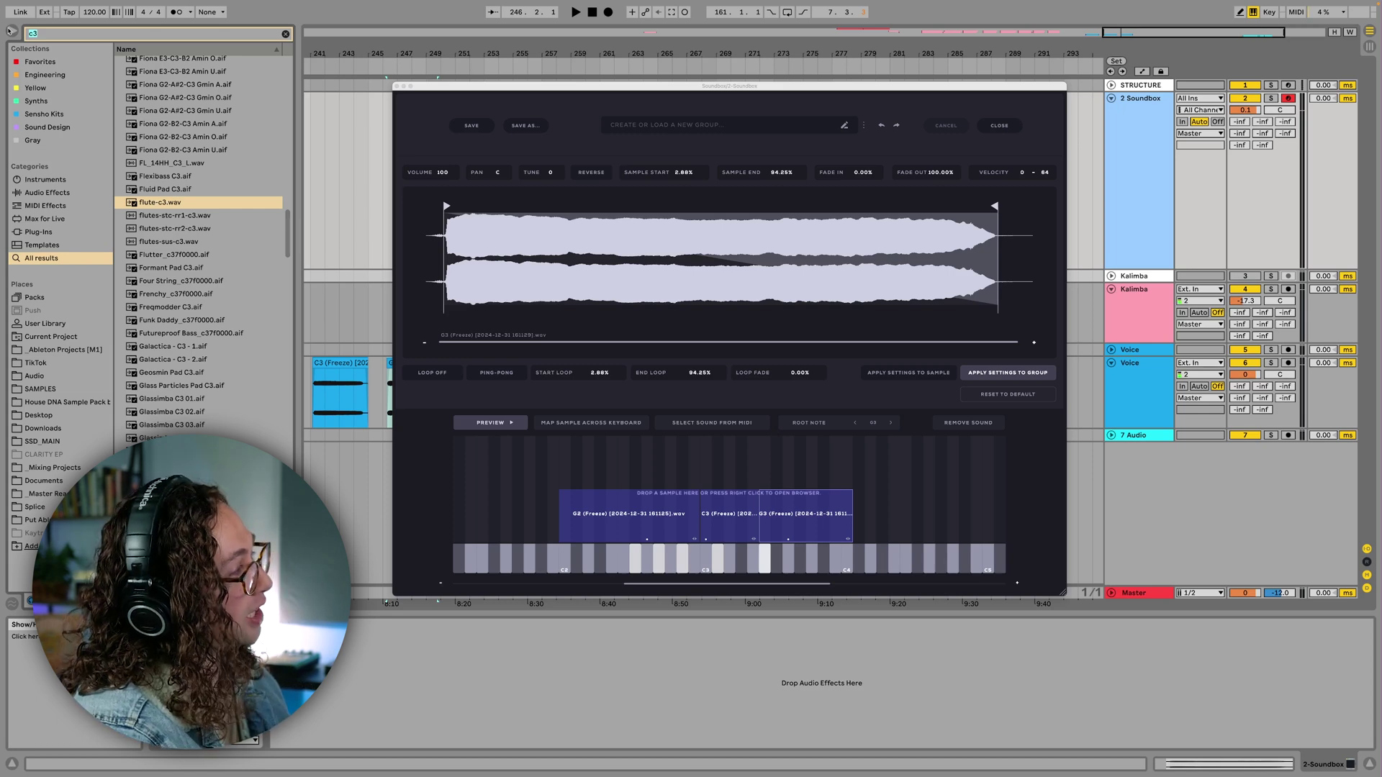
type("f")
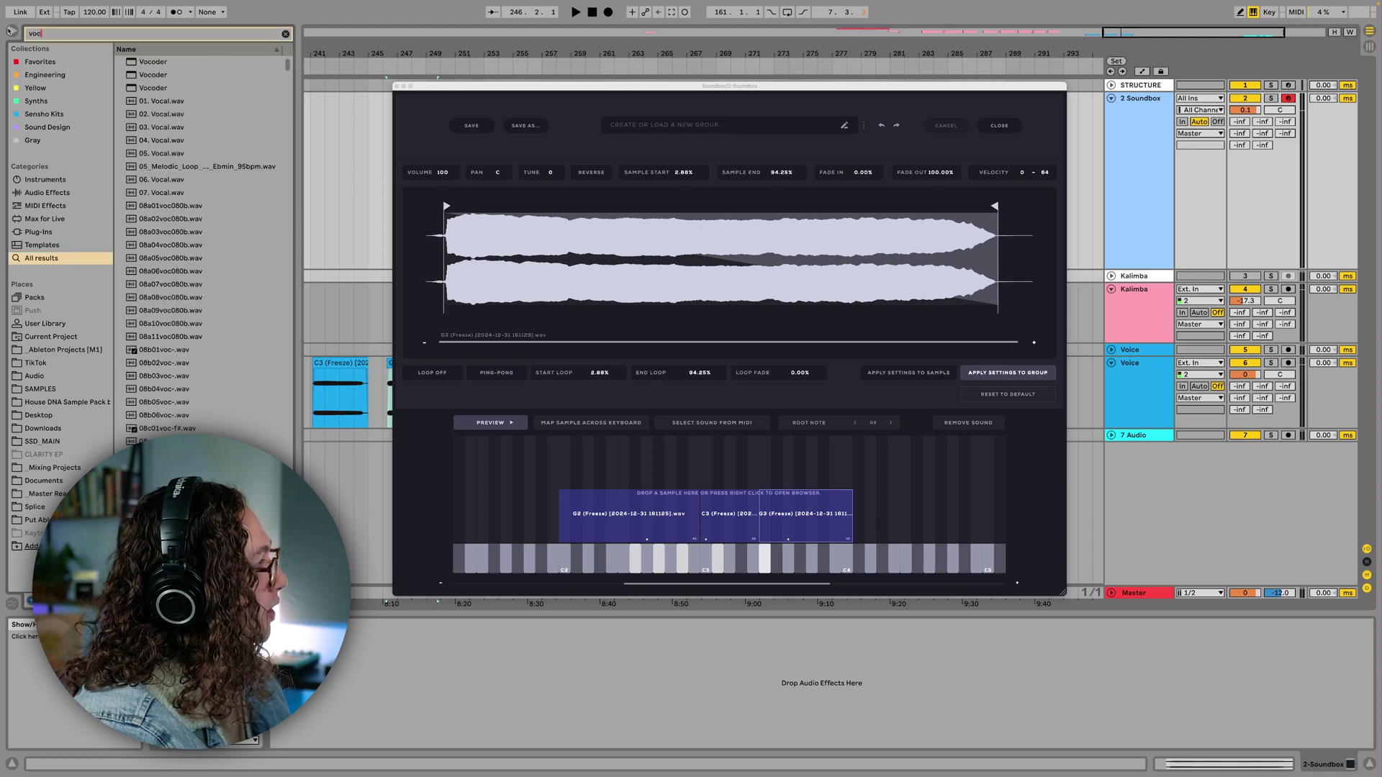
Search the browser for 'vocal single' and select the RNT_vocal_single_ahh_20_C3.wav sample
key("BackSpace")
type("vocal single")
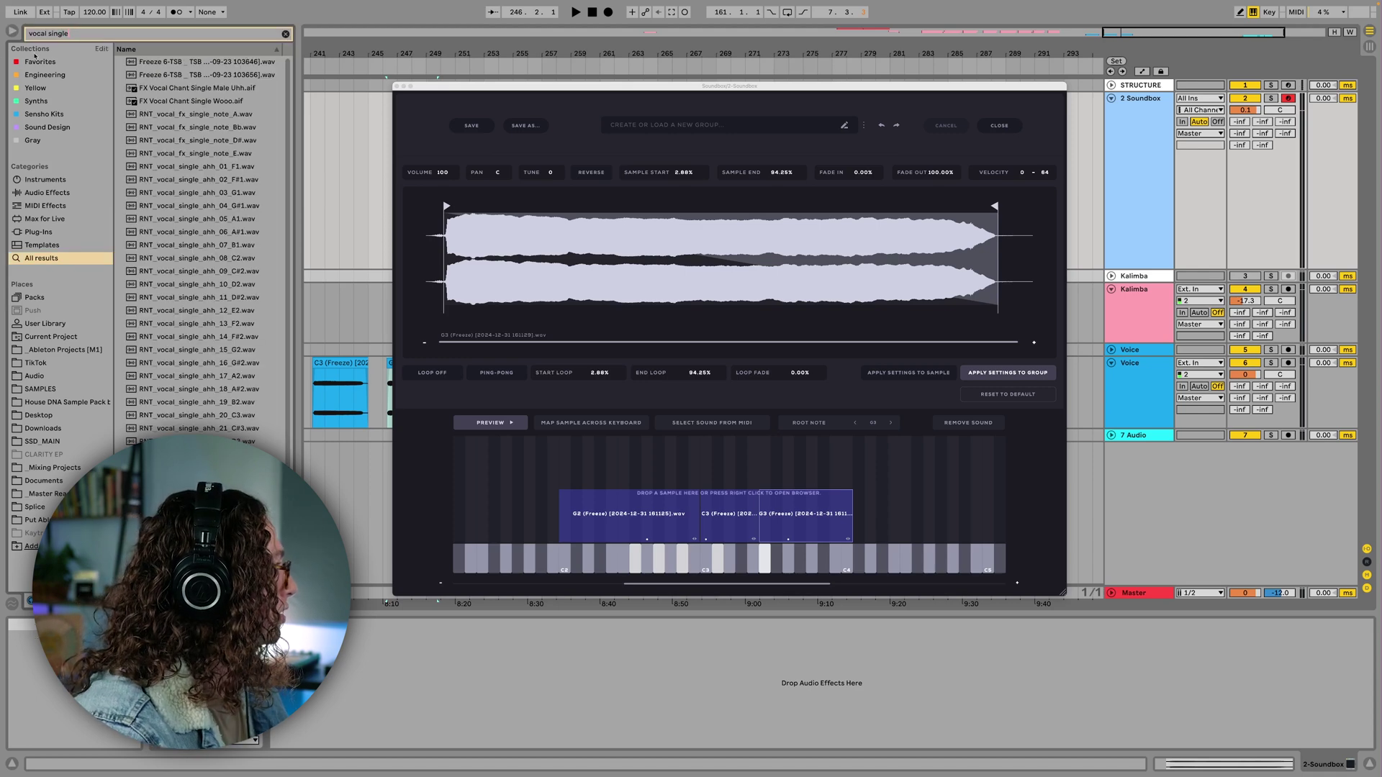
scroll(207, 389, "down", 1)
left_click(206, 389)
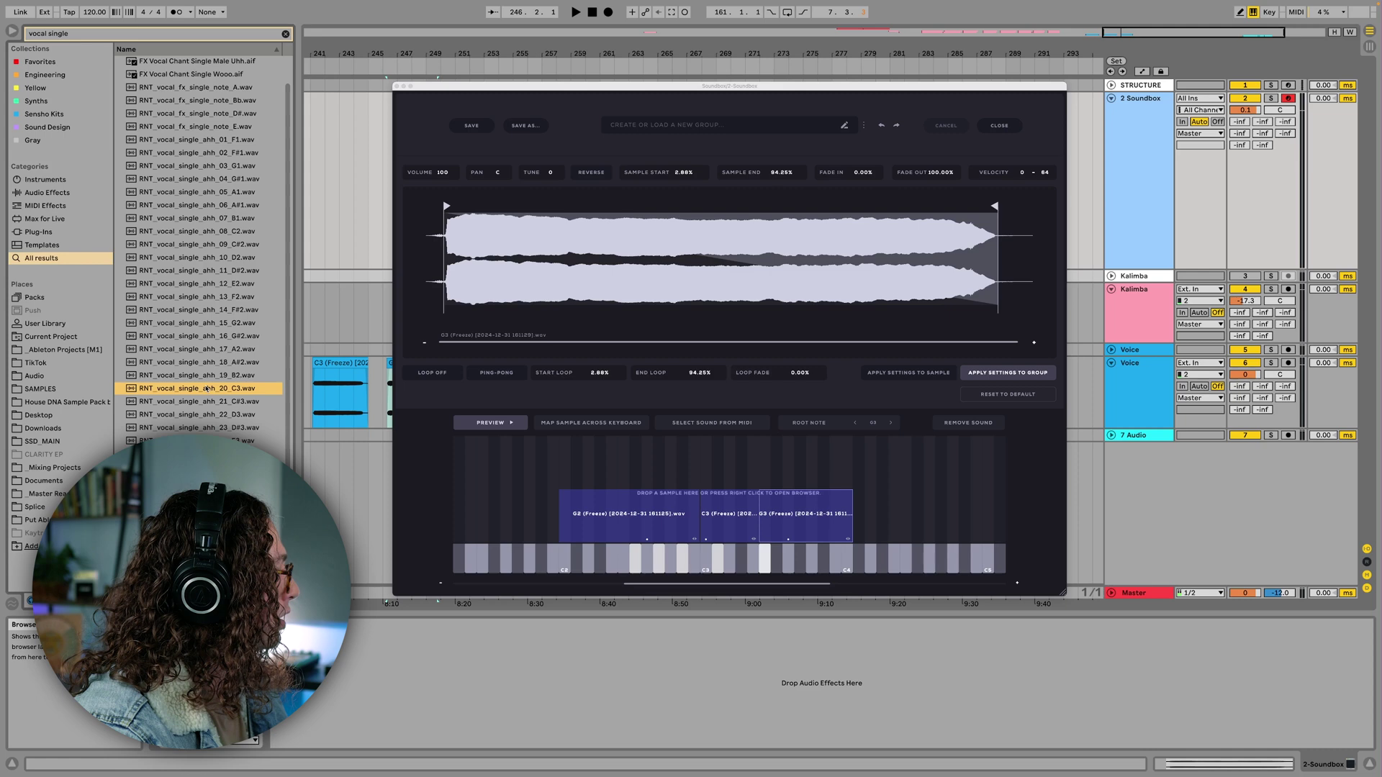
Add the vocal ahh to layer 2's C3 zone and stretch it from G2 to G3
left_click_drag(195, 391, 881, 444)
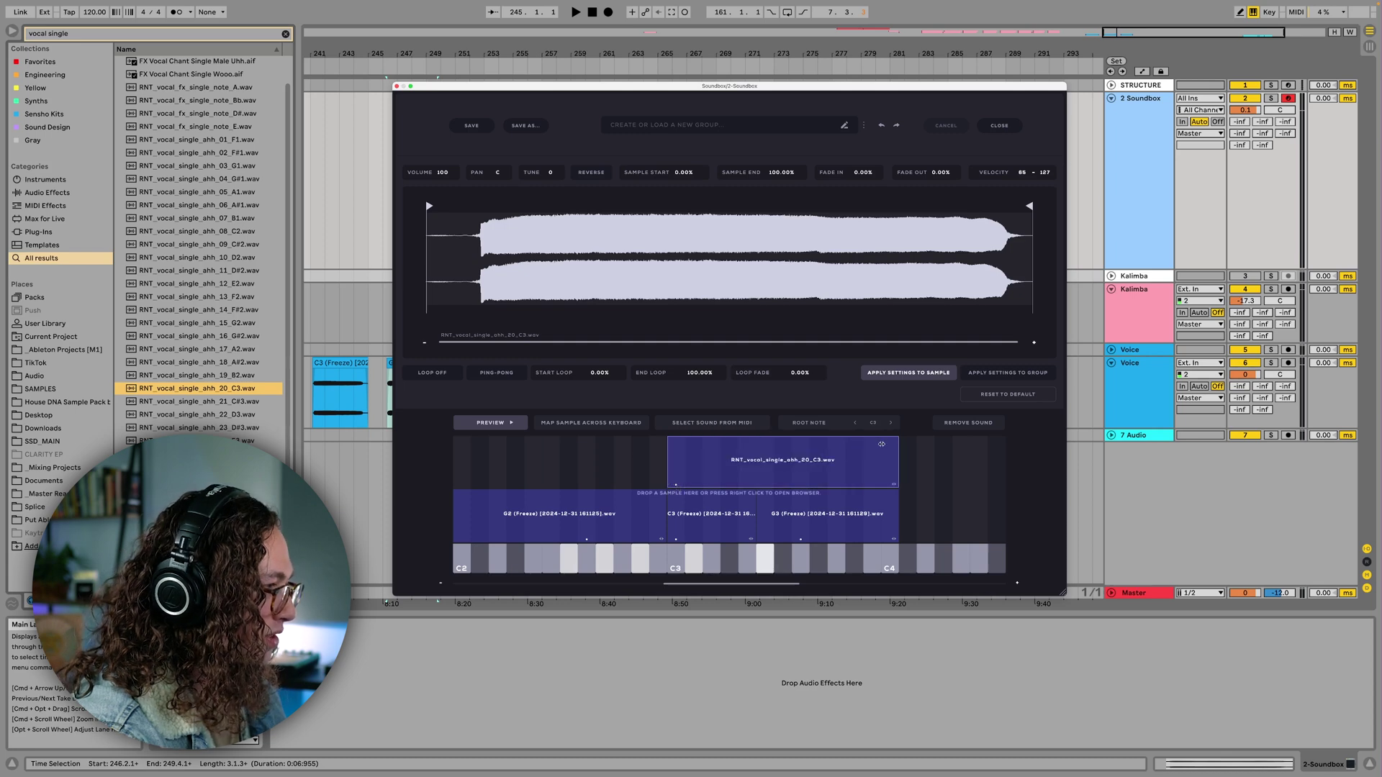
double_click(725, 452)
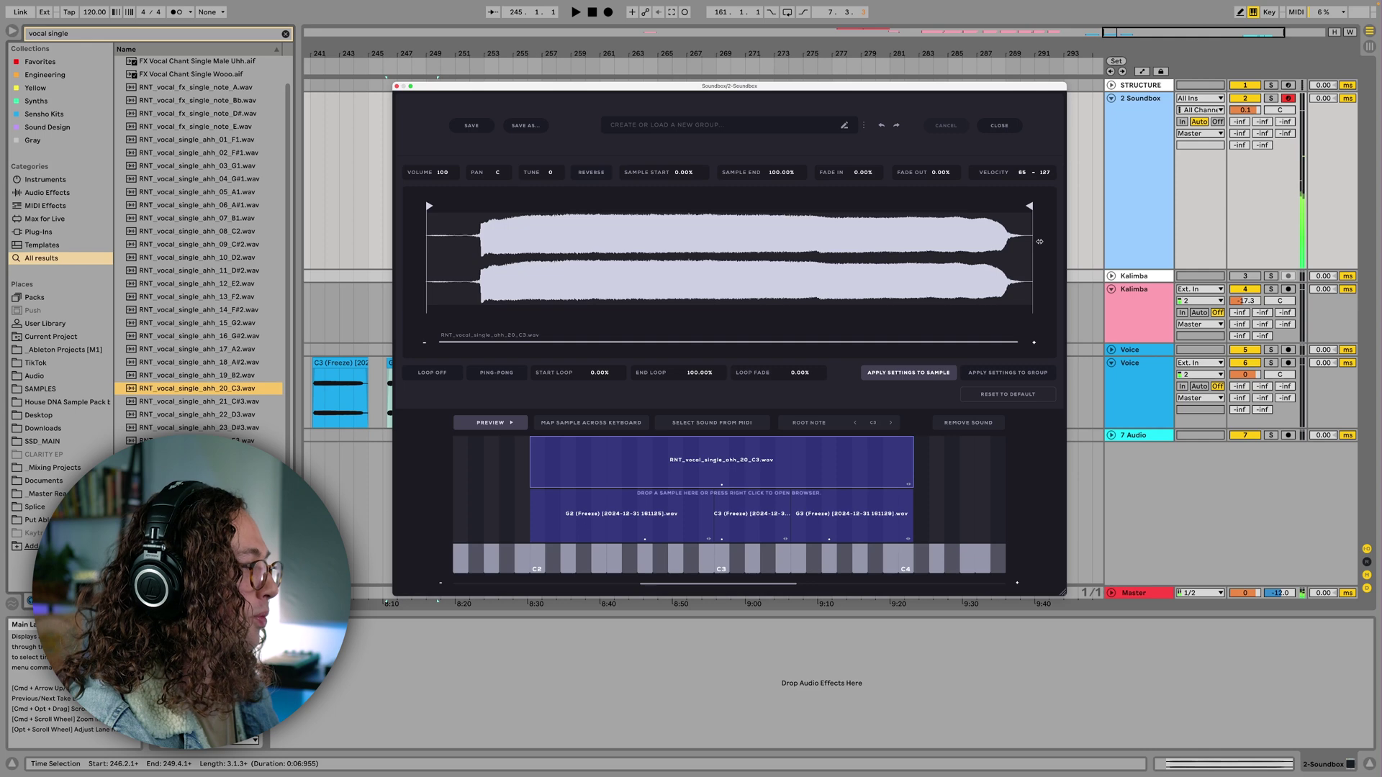
left_click(999, 126)
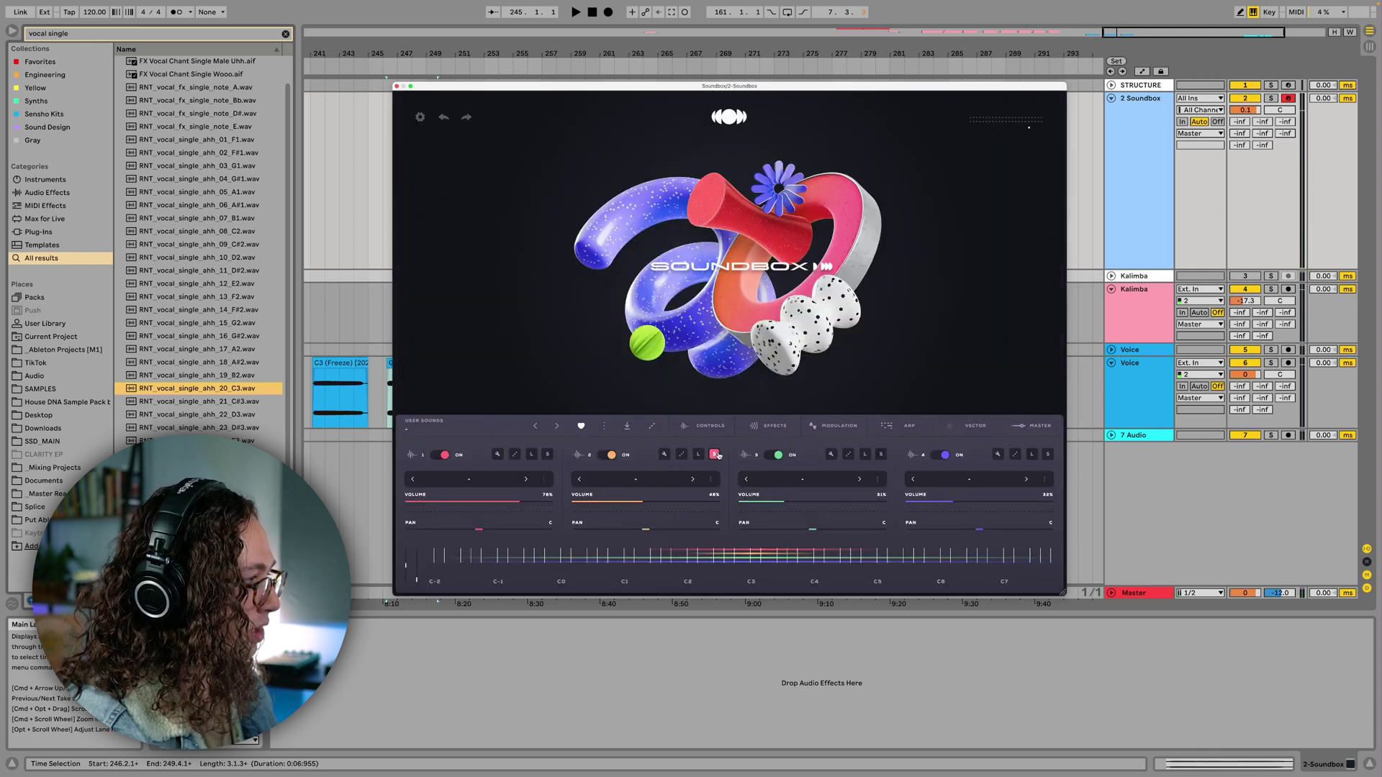
Set the vocal sample's start to 8.78% to skip its silent lead-in, and audition it
left_click(663, 454)
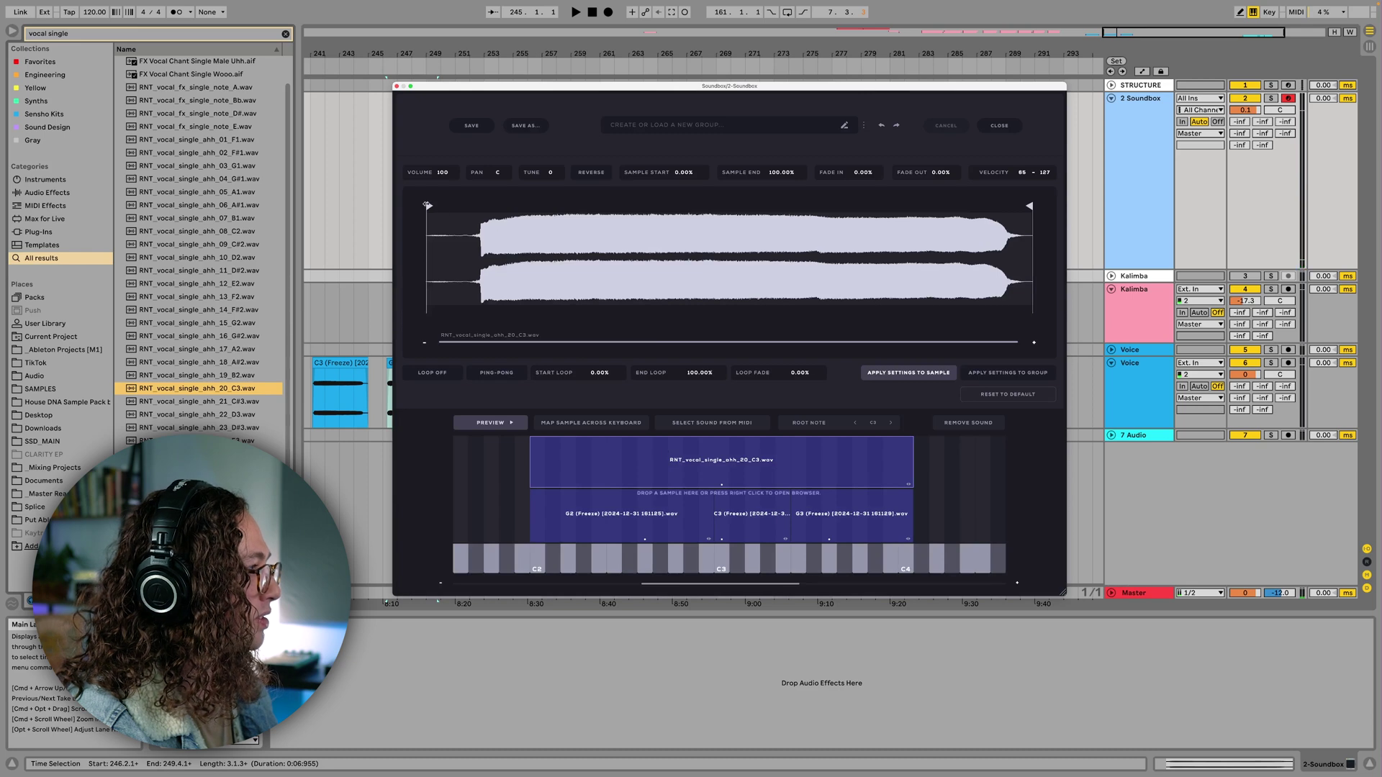
left_click_drag(427, 205, 481, 205)
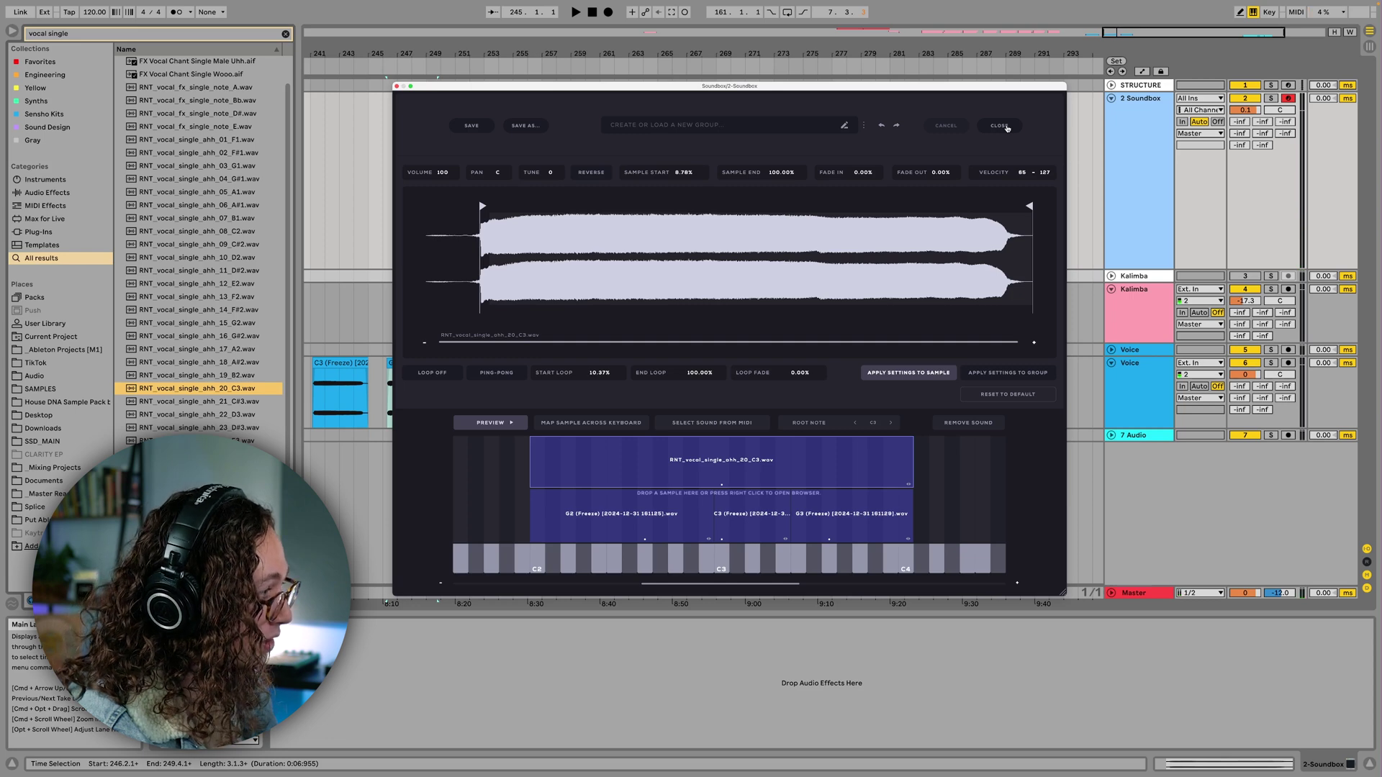
key("f")
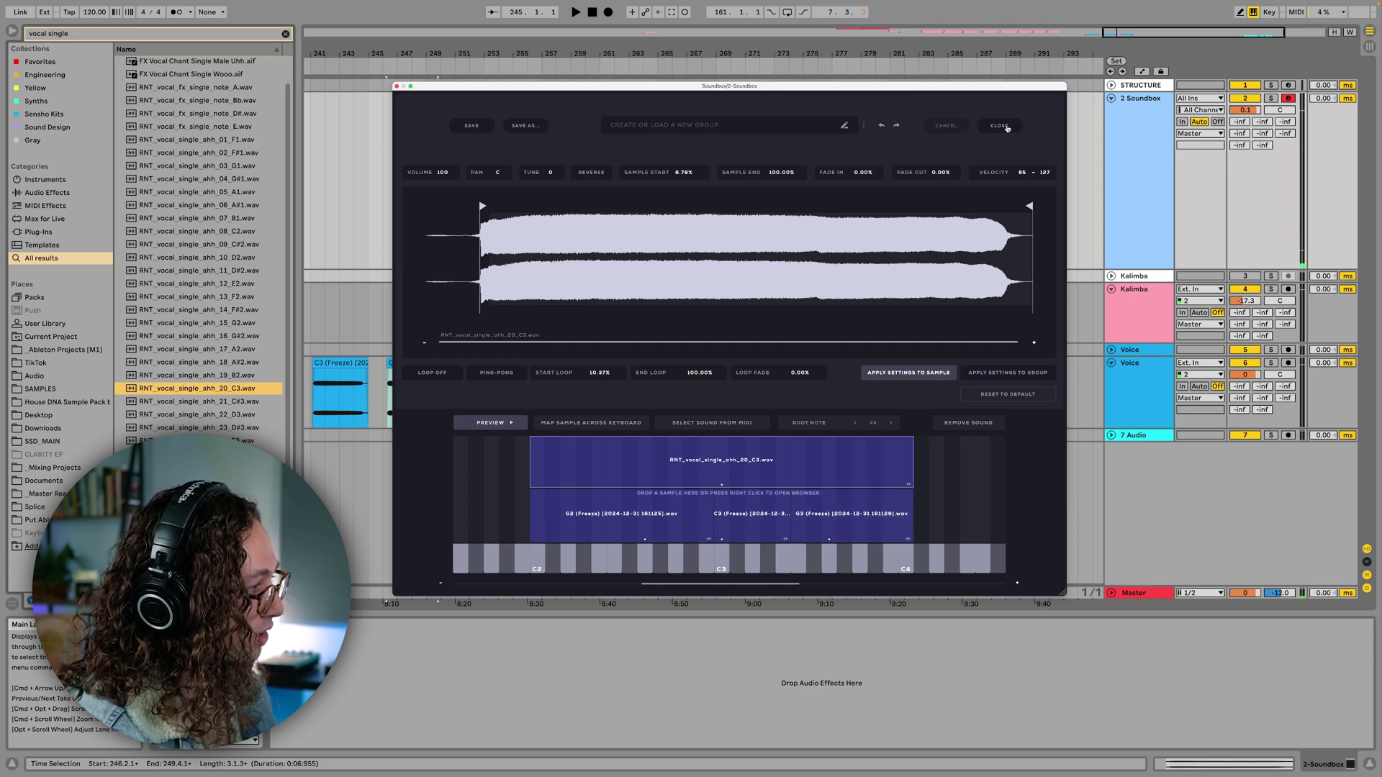
key("f")
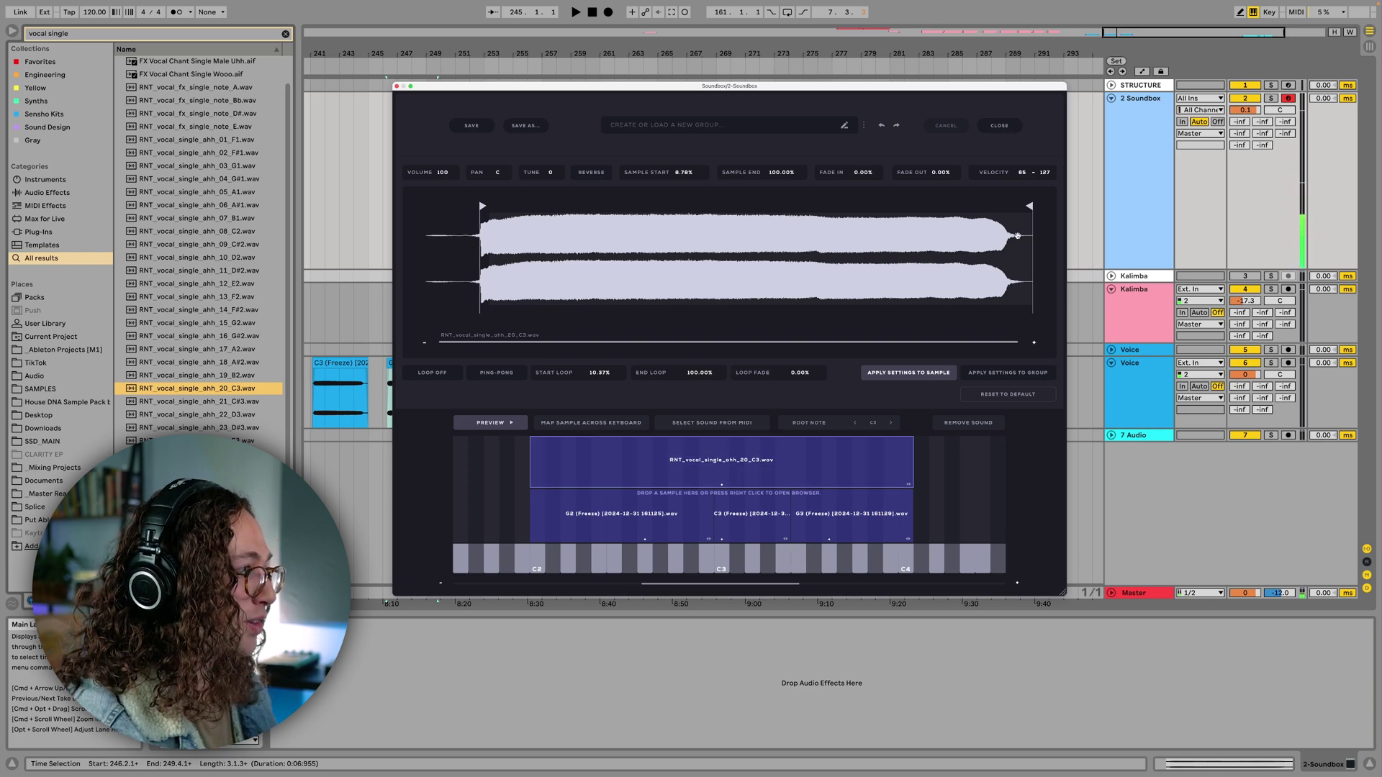
key("Escape")
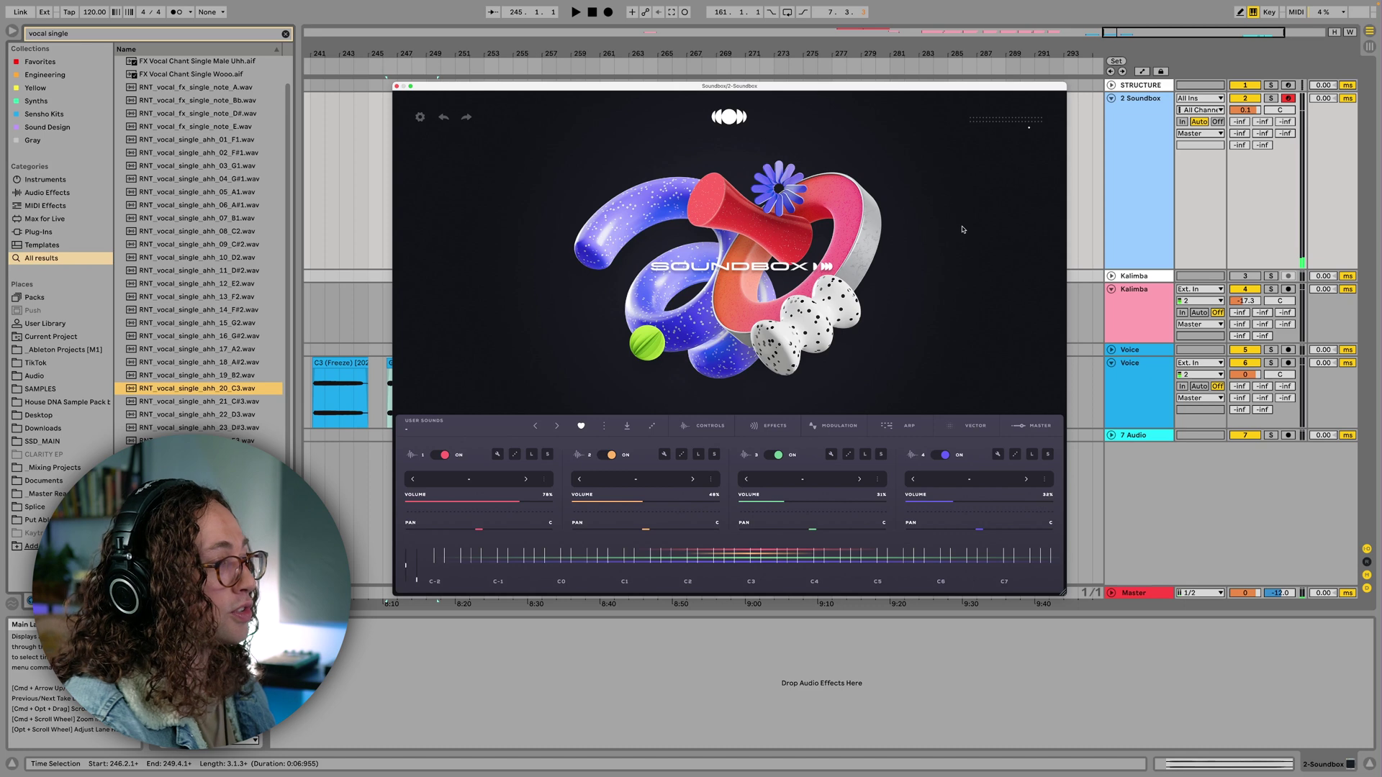
Put a Reverb in layer 2's first effect slot
left_click(774, 426)
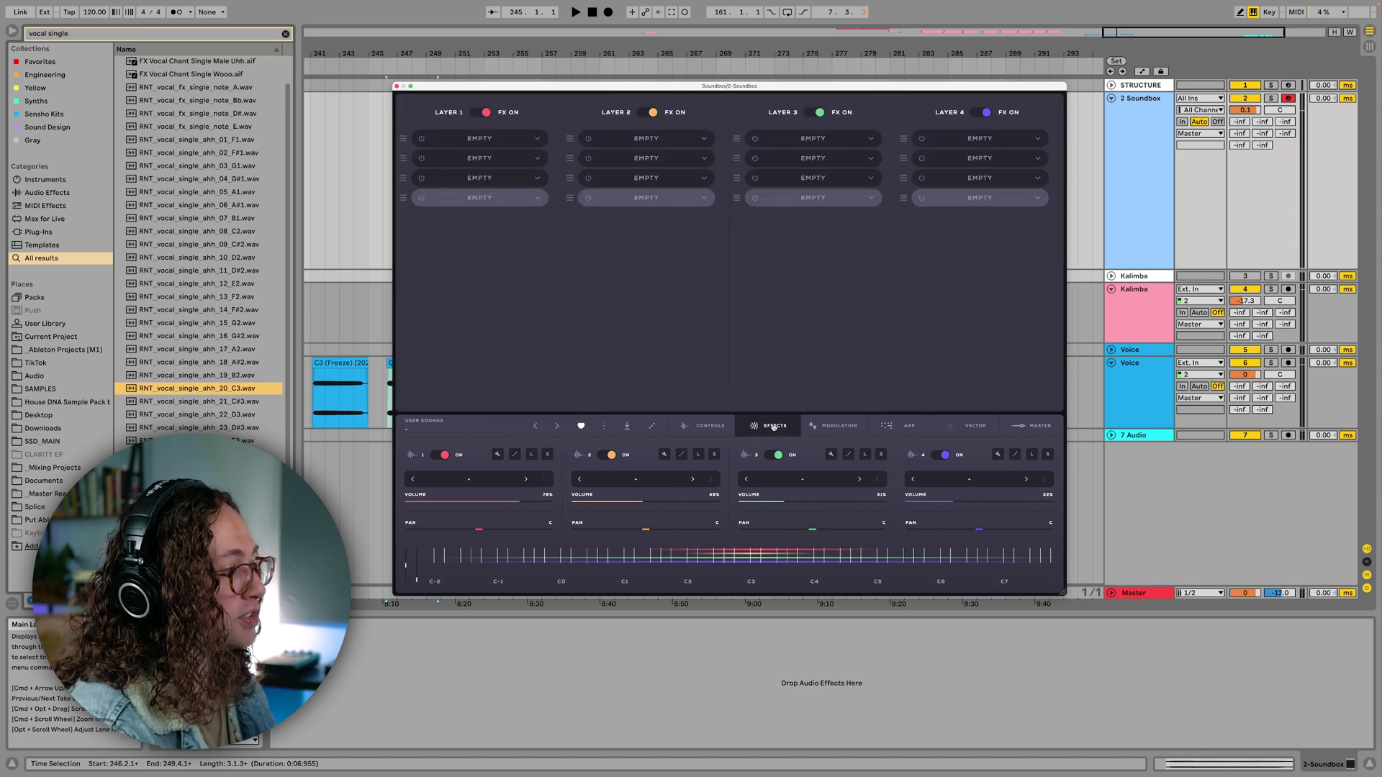
left_click(703, 140)
left_click(786, 290)
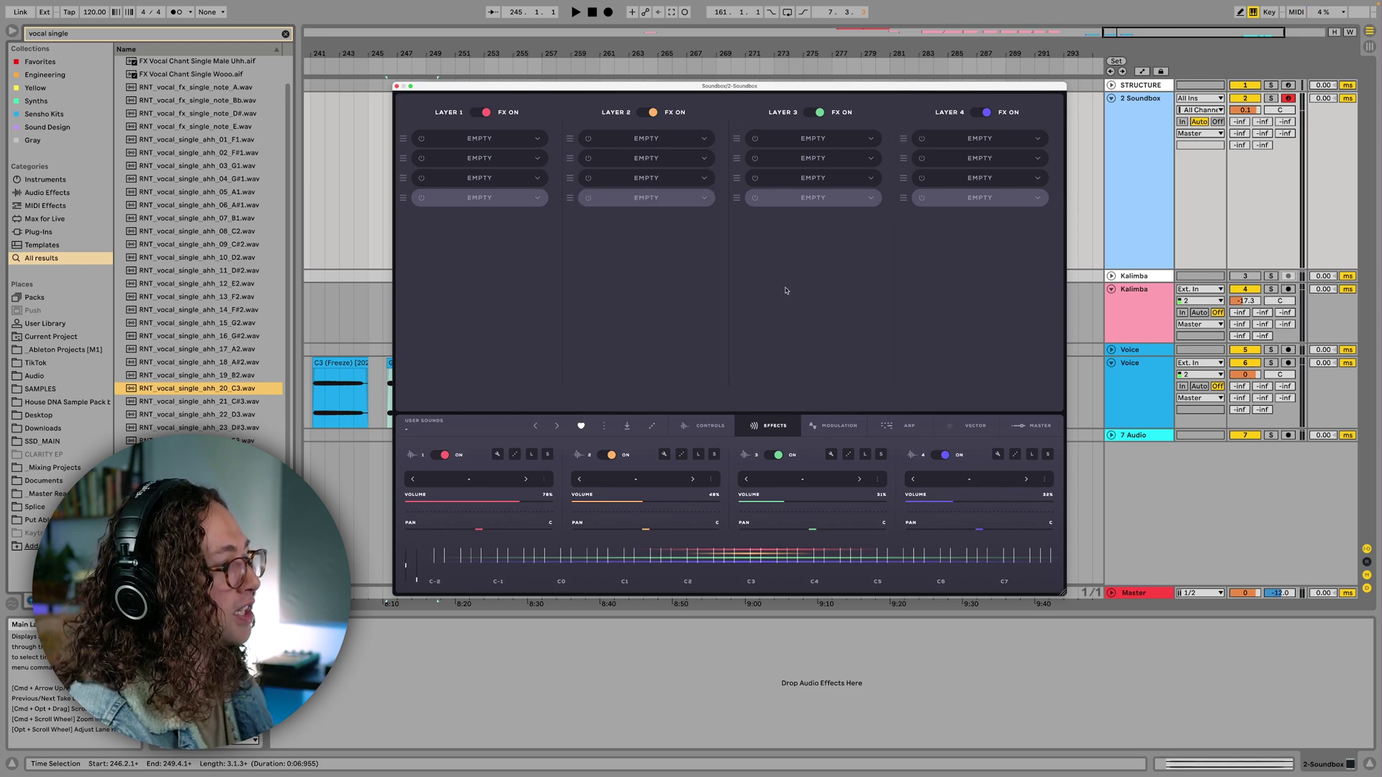
left_click(704, 139)
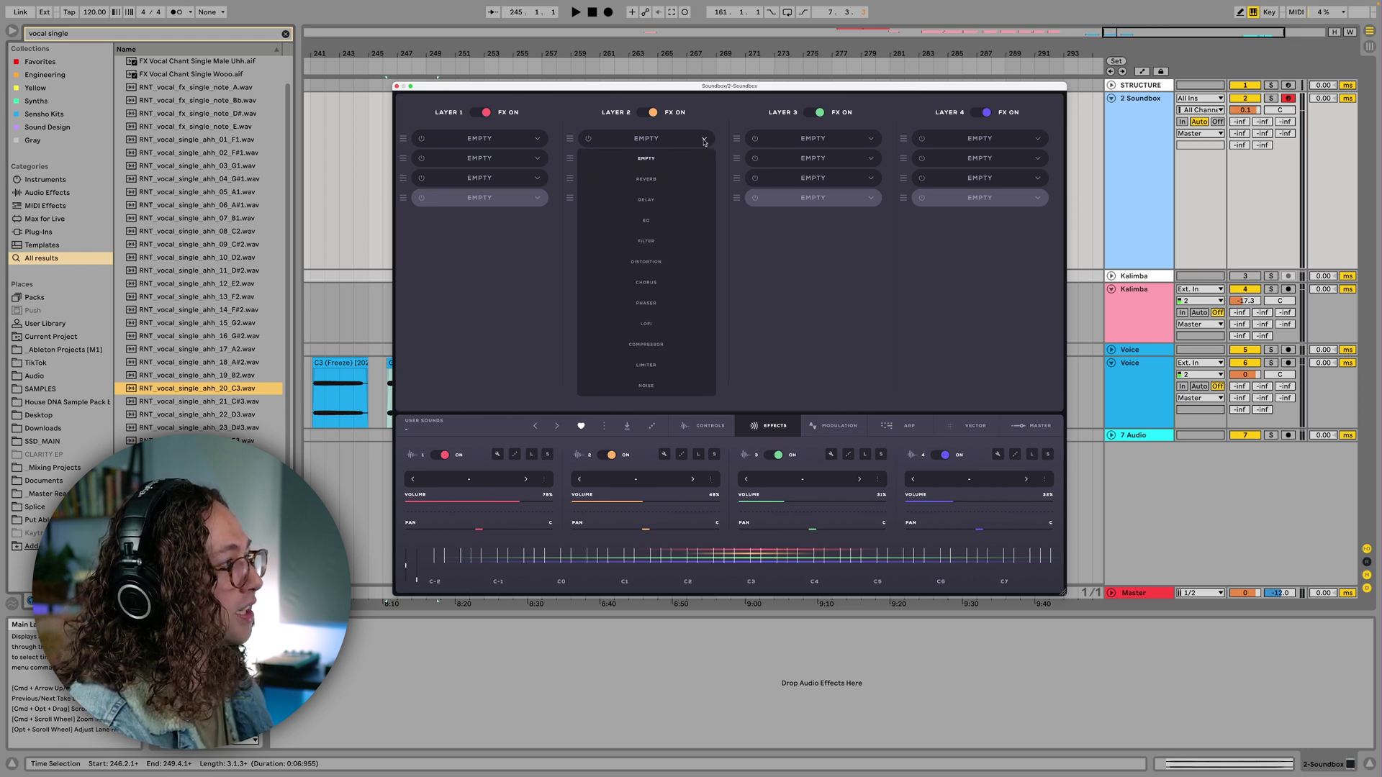
left_click(656, 180)
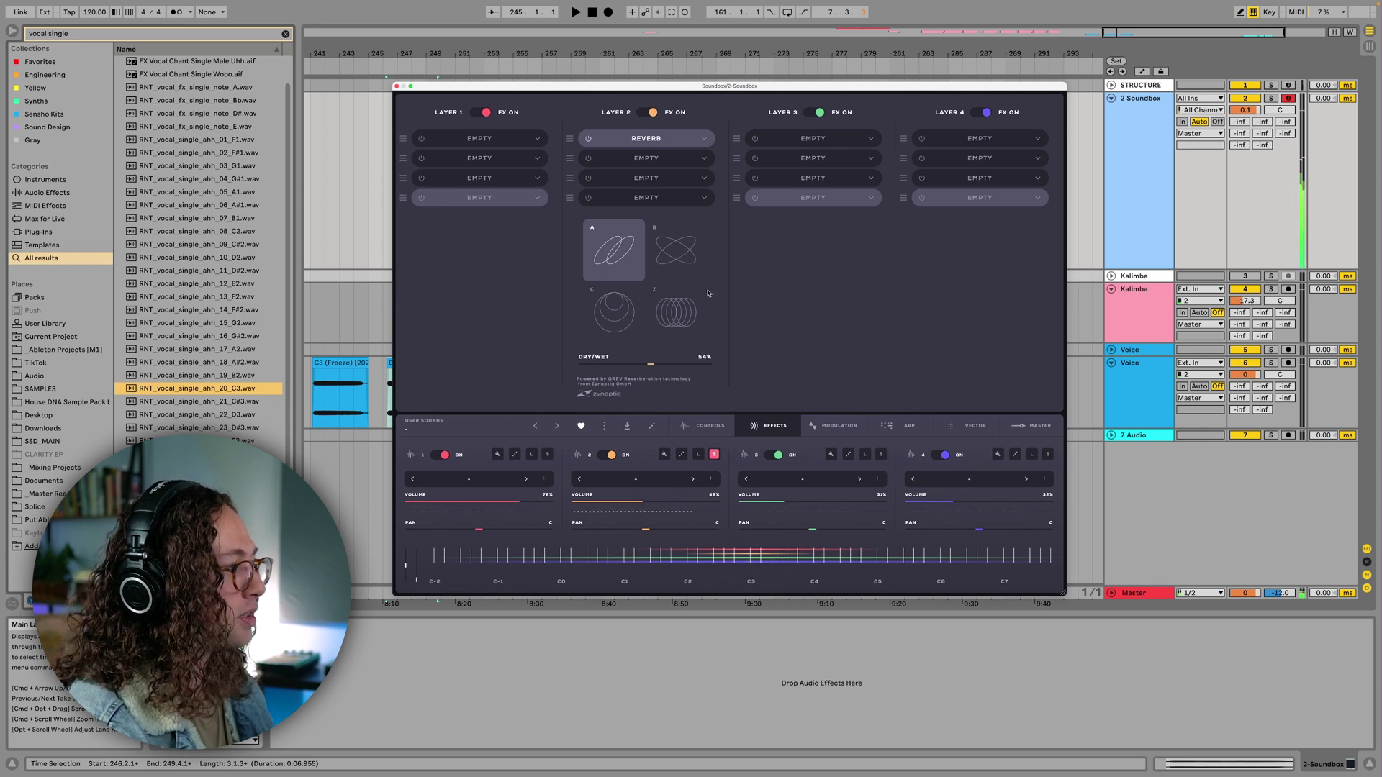
Try reverb spaces B and Z, then settle on space C
left_click(682, 253)
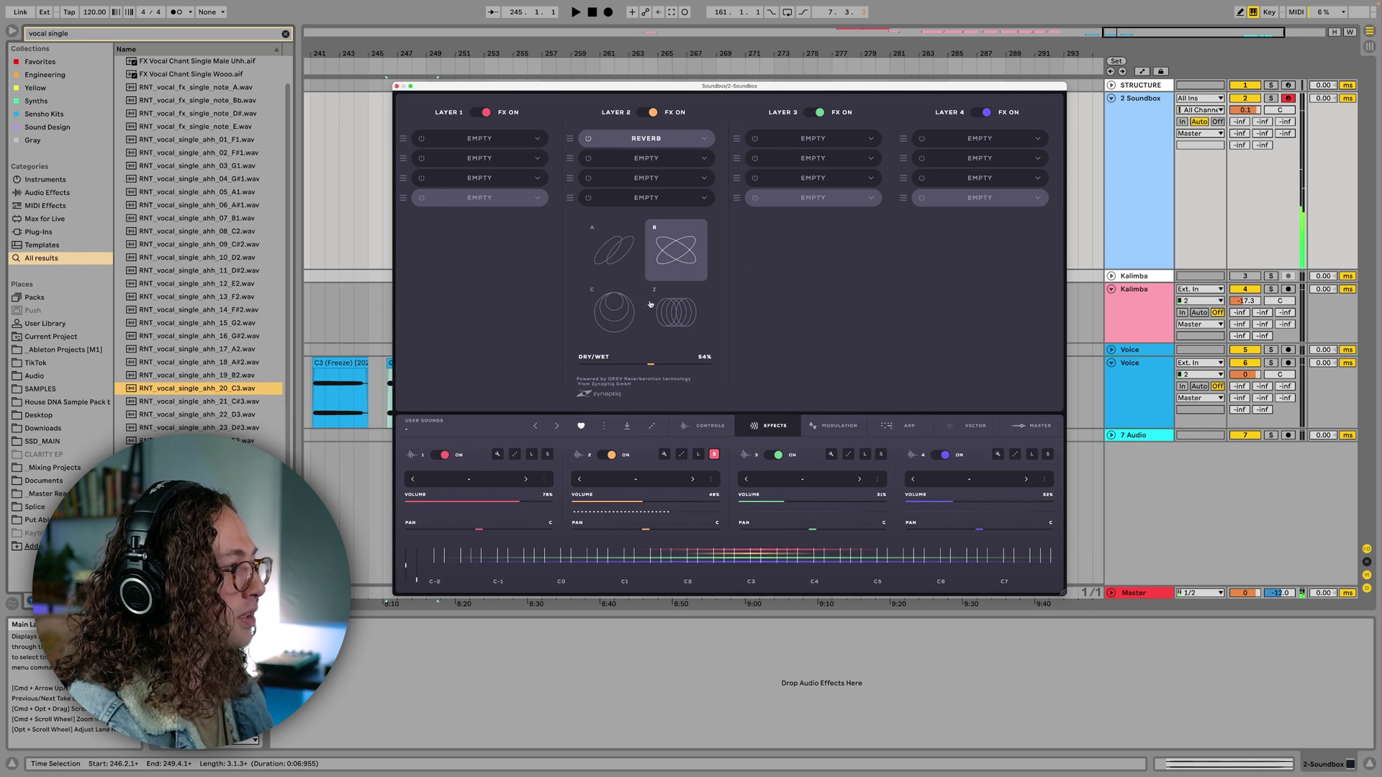
left_click(613, 321)
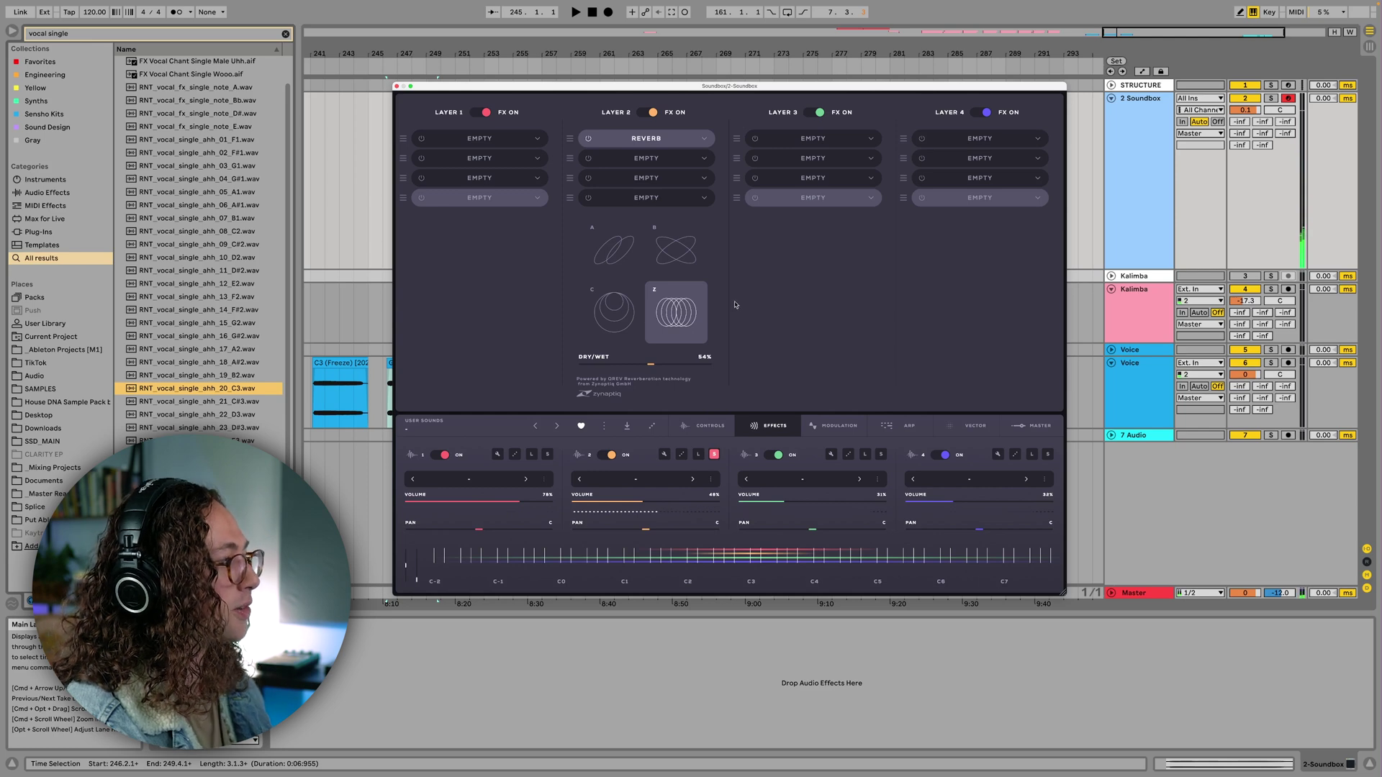
left_click(614, 313)
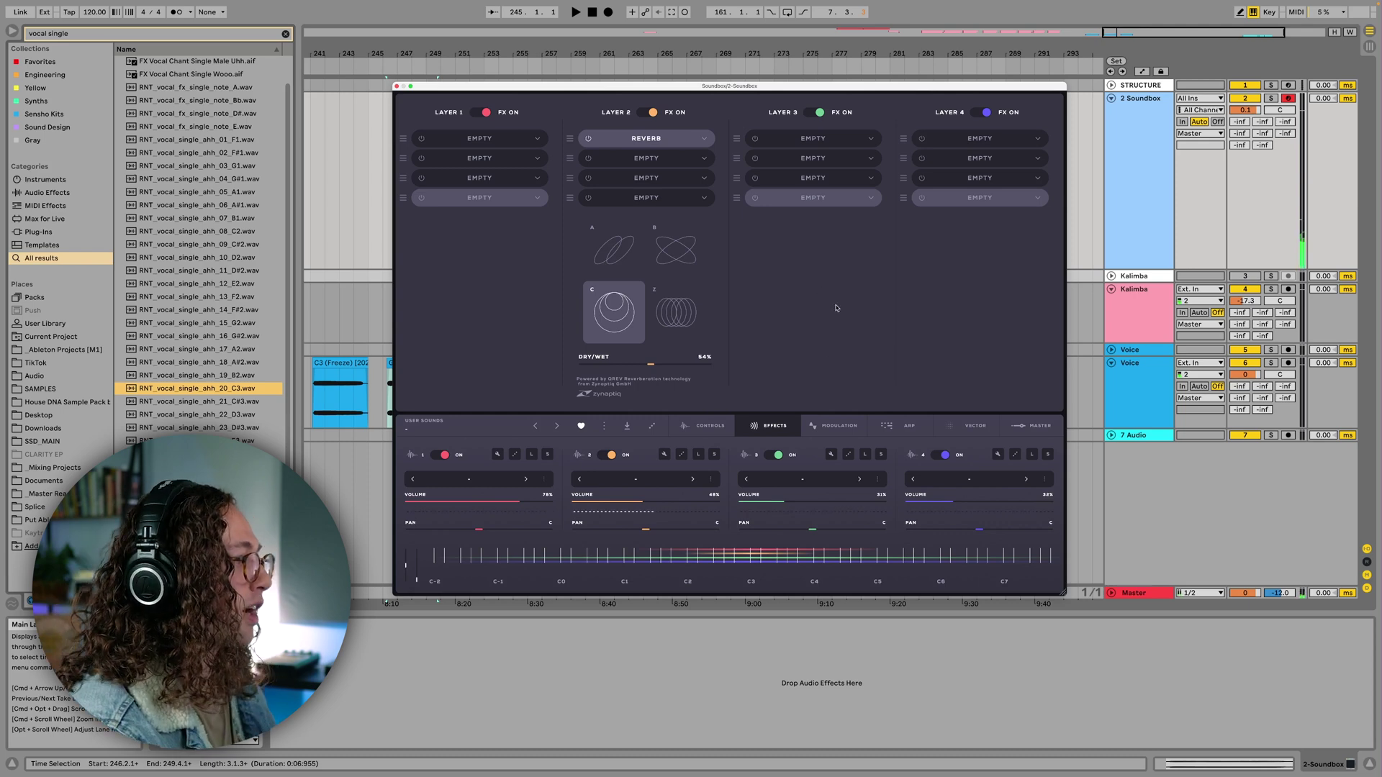
Add a Compressor to layer 1's first FX slot with its threshold at -21.5 dB
left_click(530, 146)
left_click(503, 344)
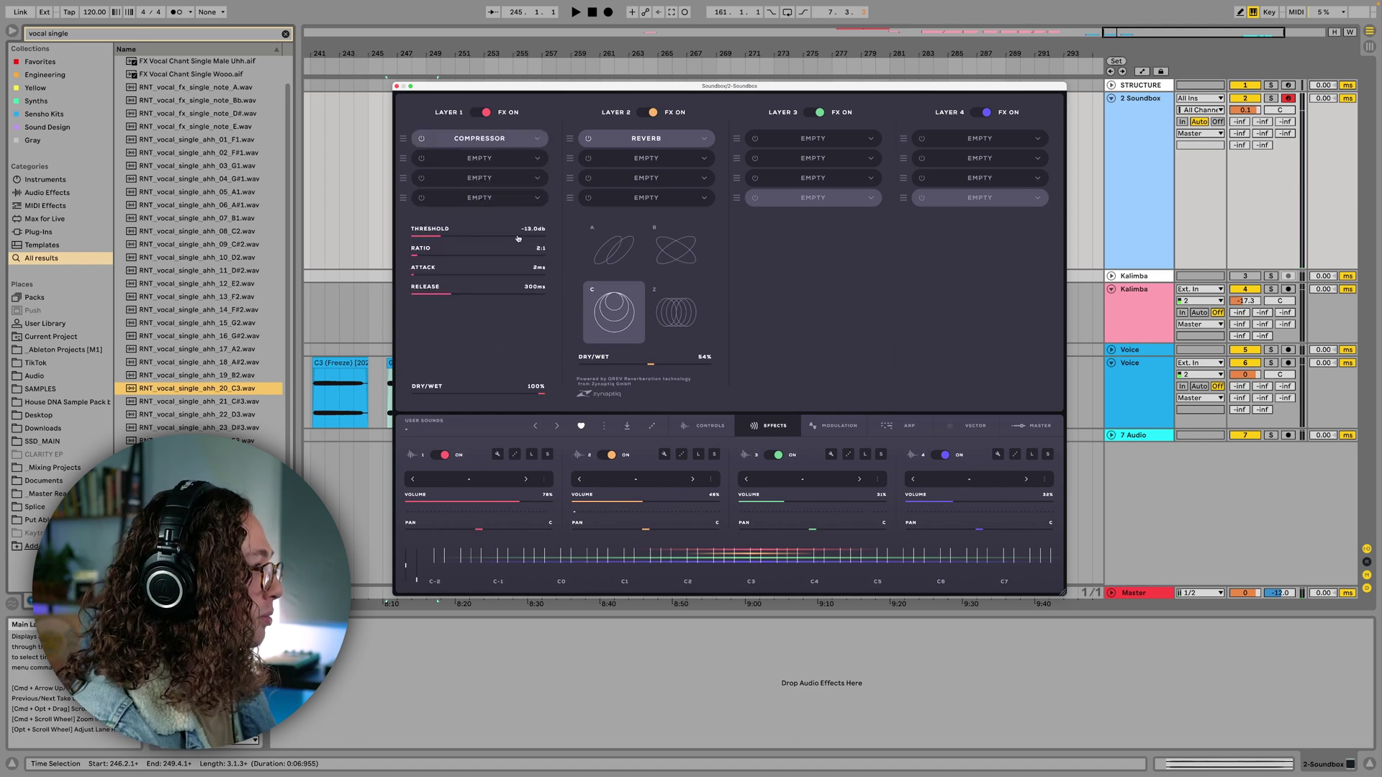
left_click_drag(518, 238, 429, 248)
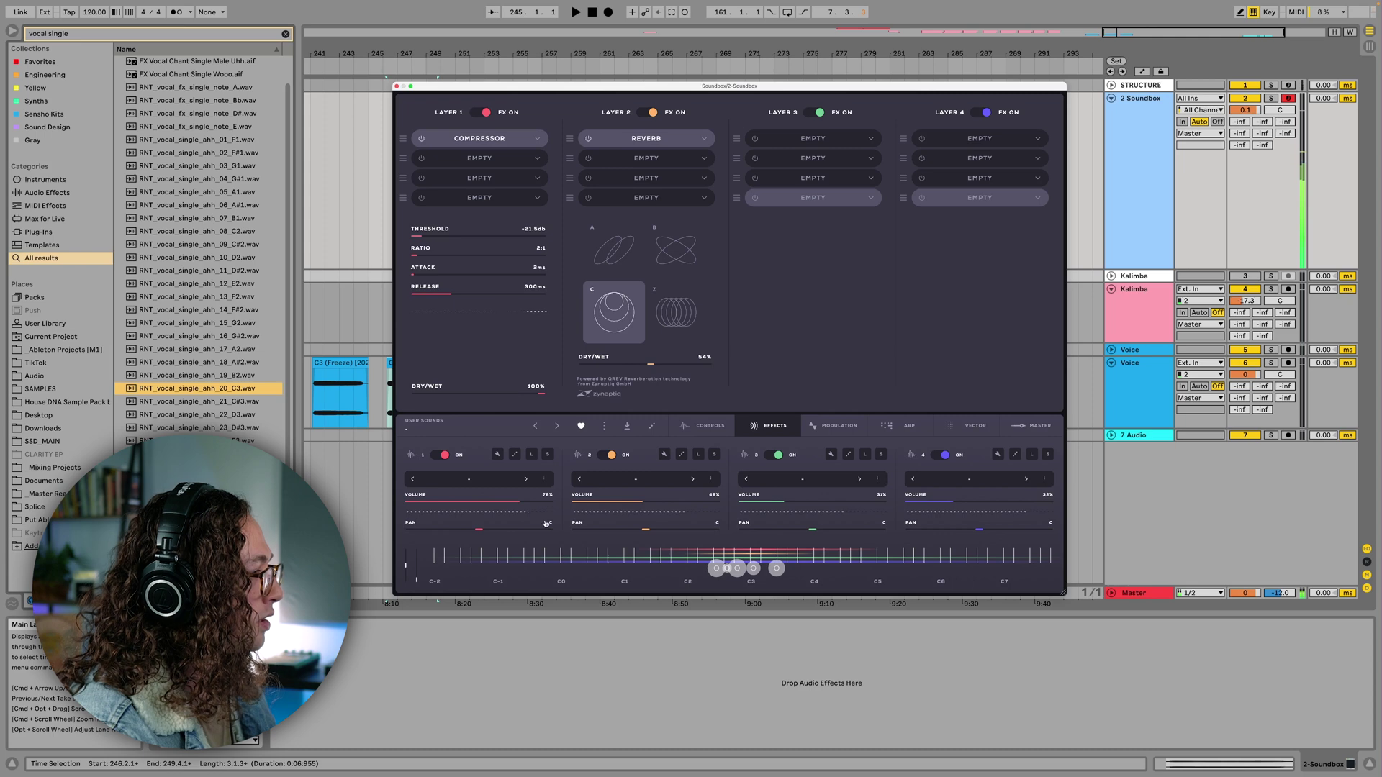
Raise layer 1's volume to about 87% and lower layer 2's volume to 31%
left_click_drag(520, 502, 534, 503)
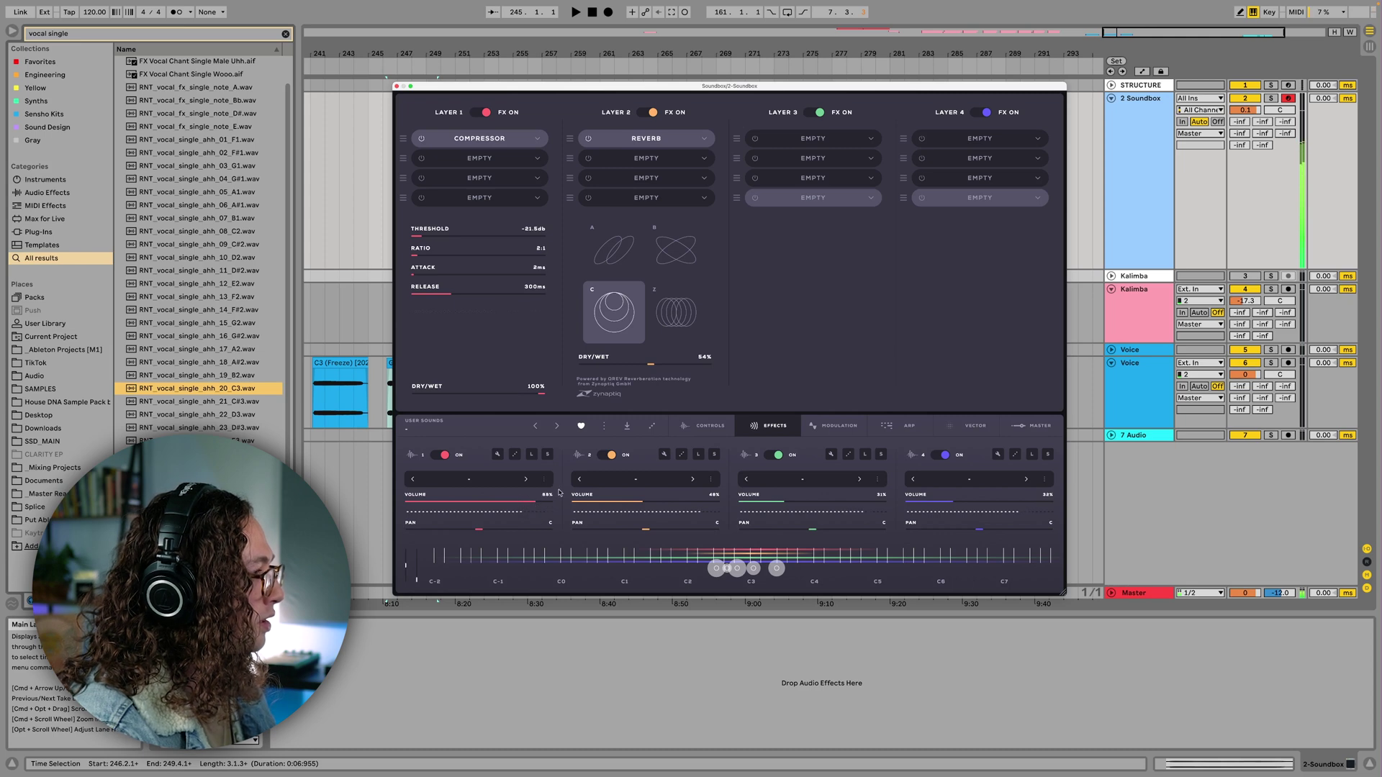
left_click_drag(642, 501, 618, 504)
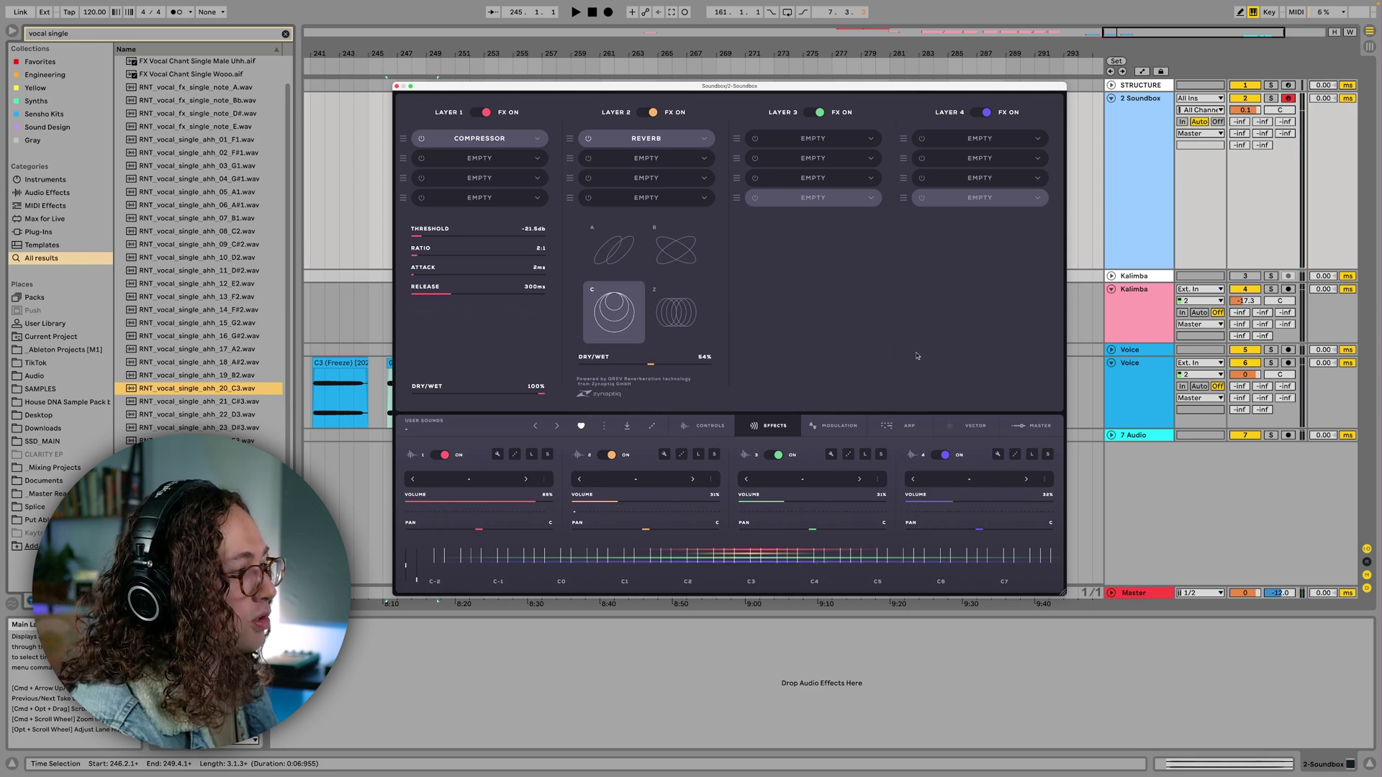
left_click(1039, 427)
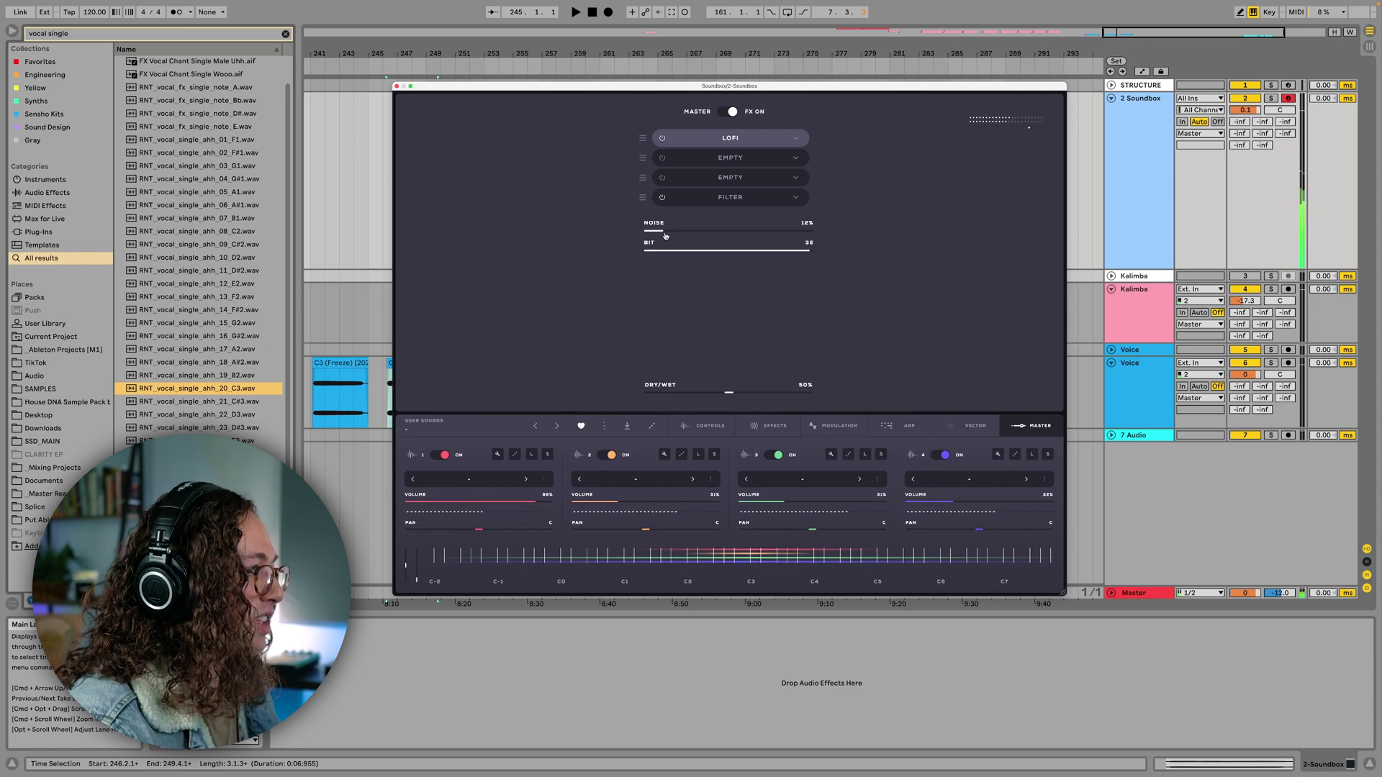
Switch off the Lofi slot on Soundbox's master effects chain
left_click(662, 138)
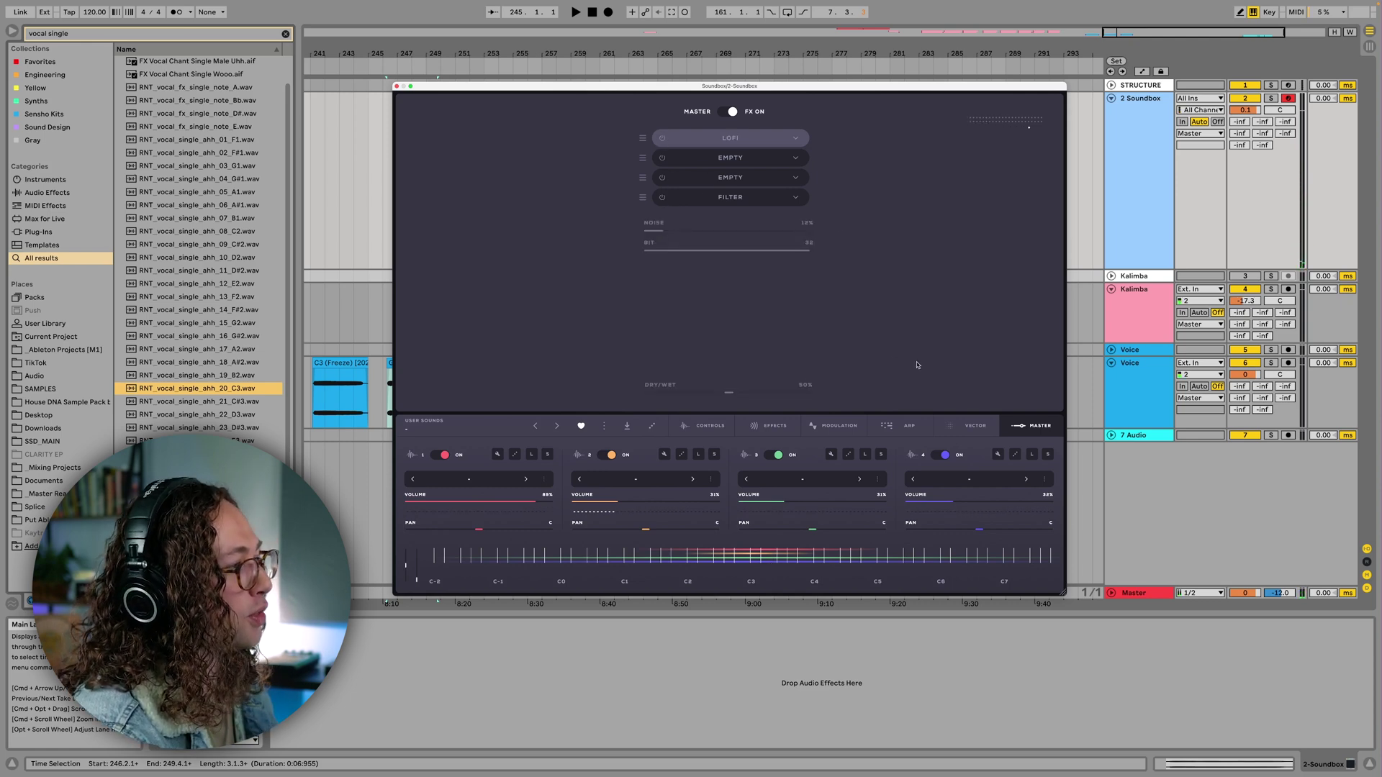
left_click(976, 426)
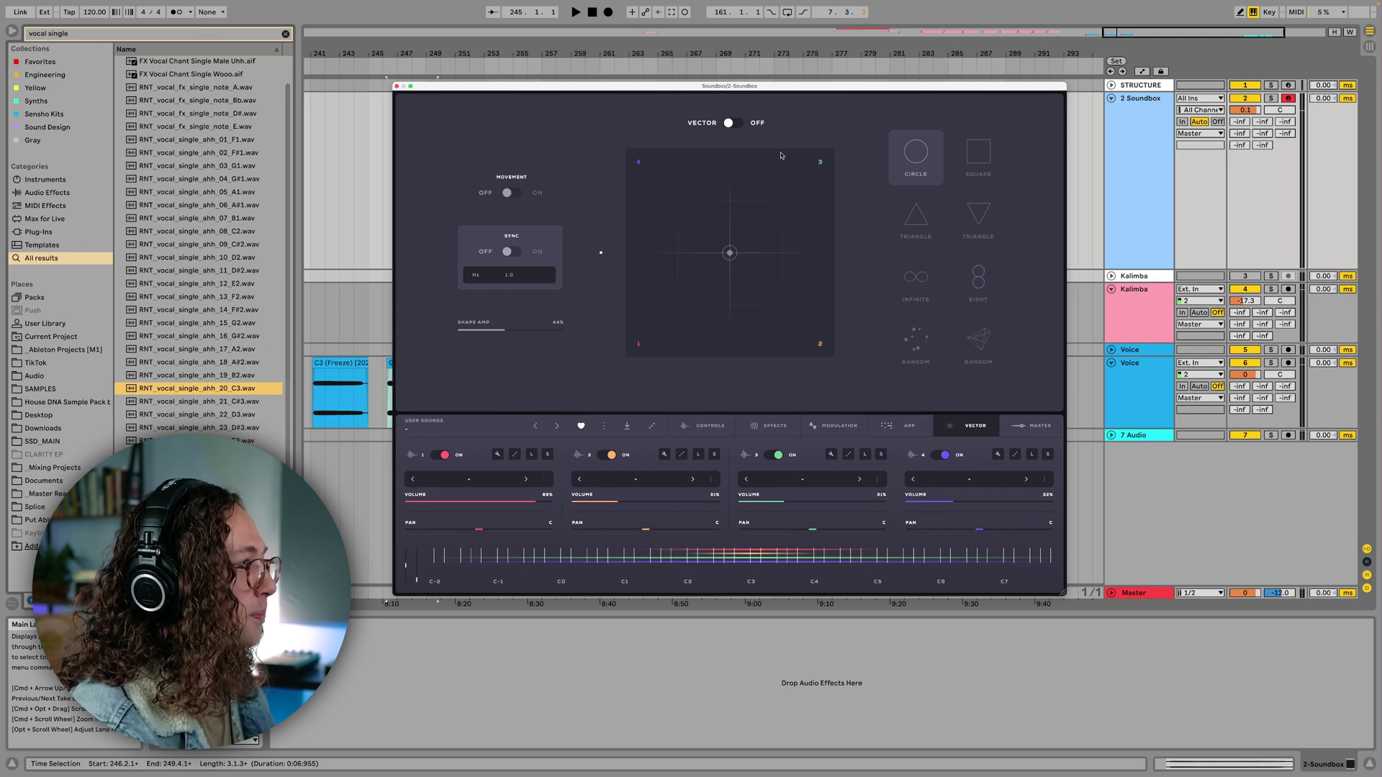
Enable Vector and Movement, set Shape Amp to 71%, and choose the Triangle path
left_click(732, 124)
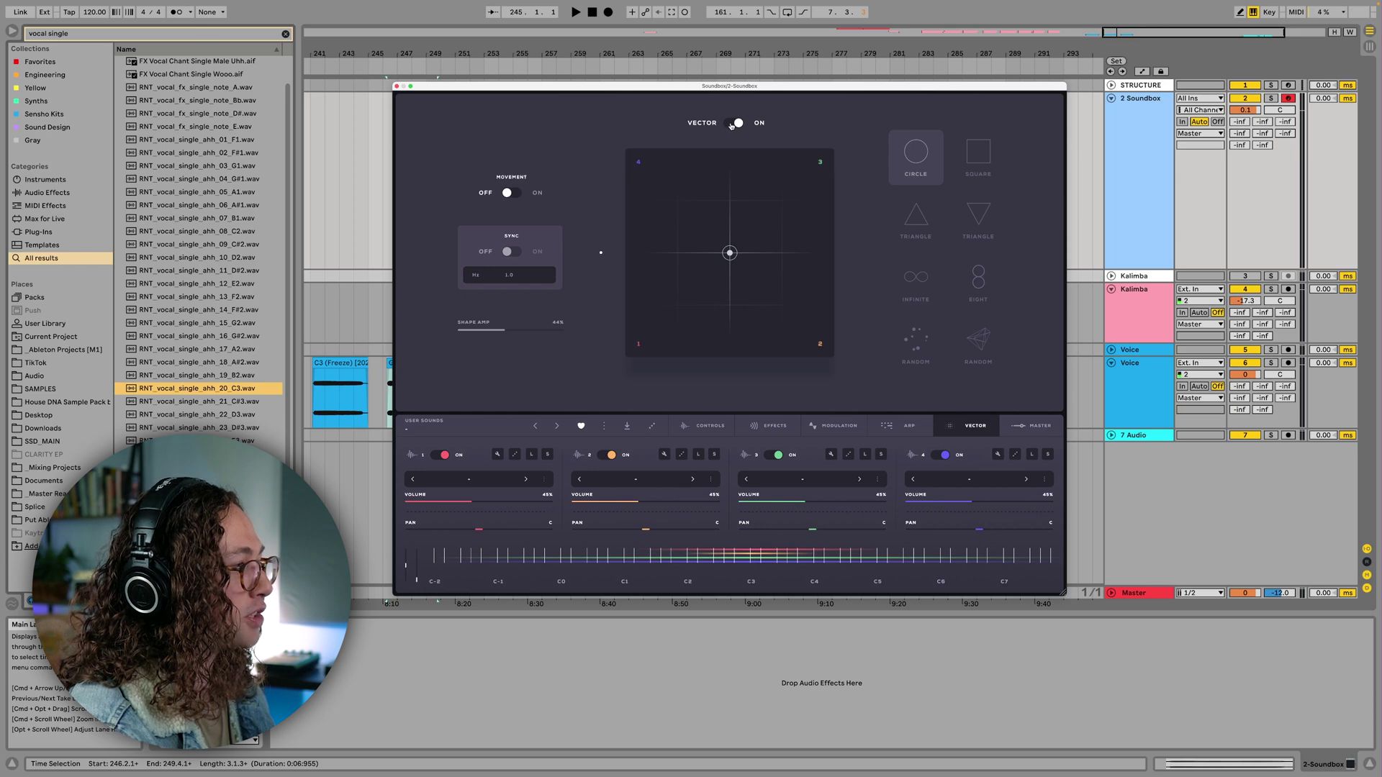
left_click(508, 194)
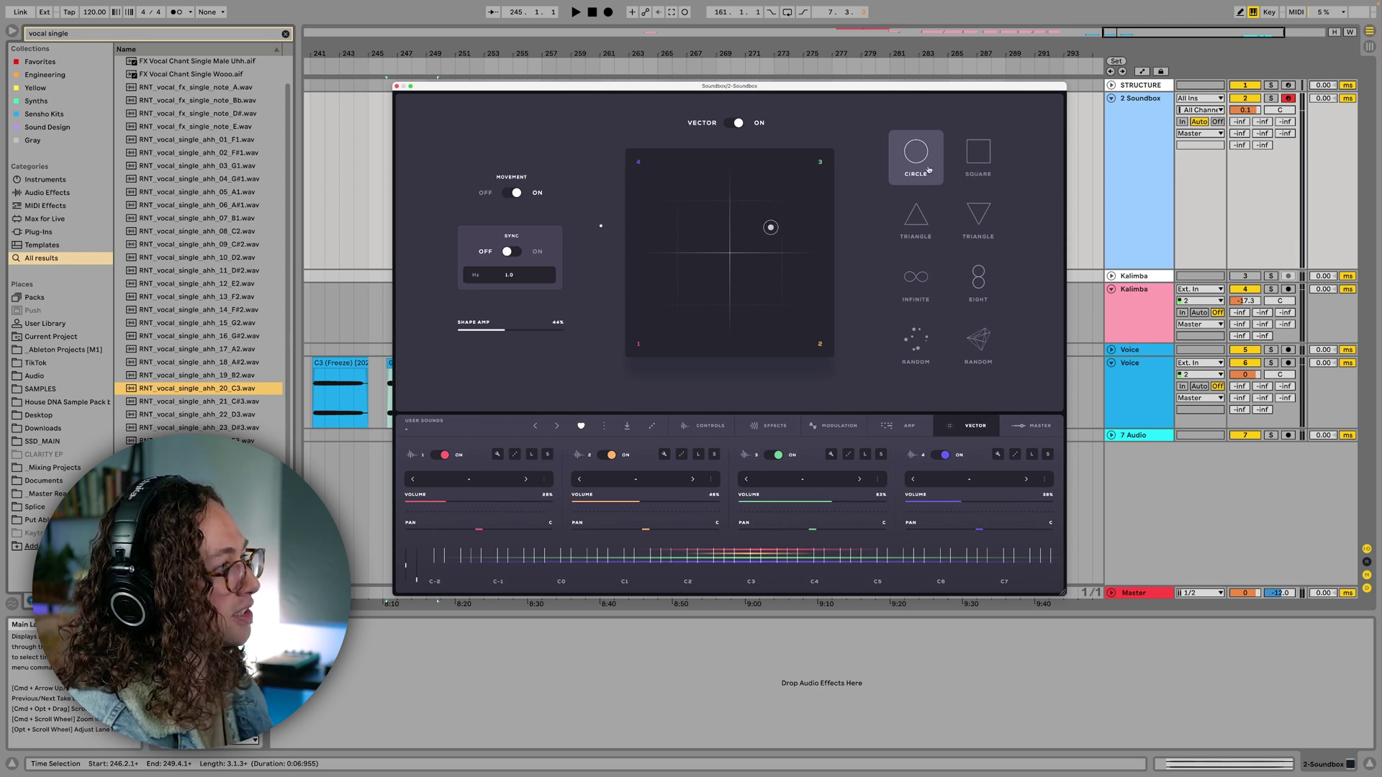
left_click_drag(503, 331, 469, 342)
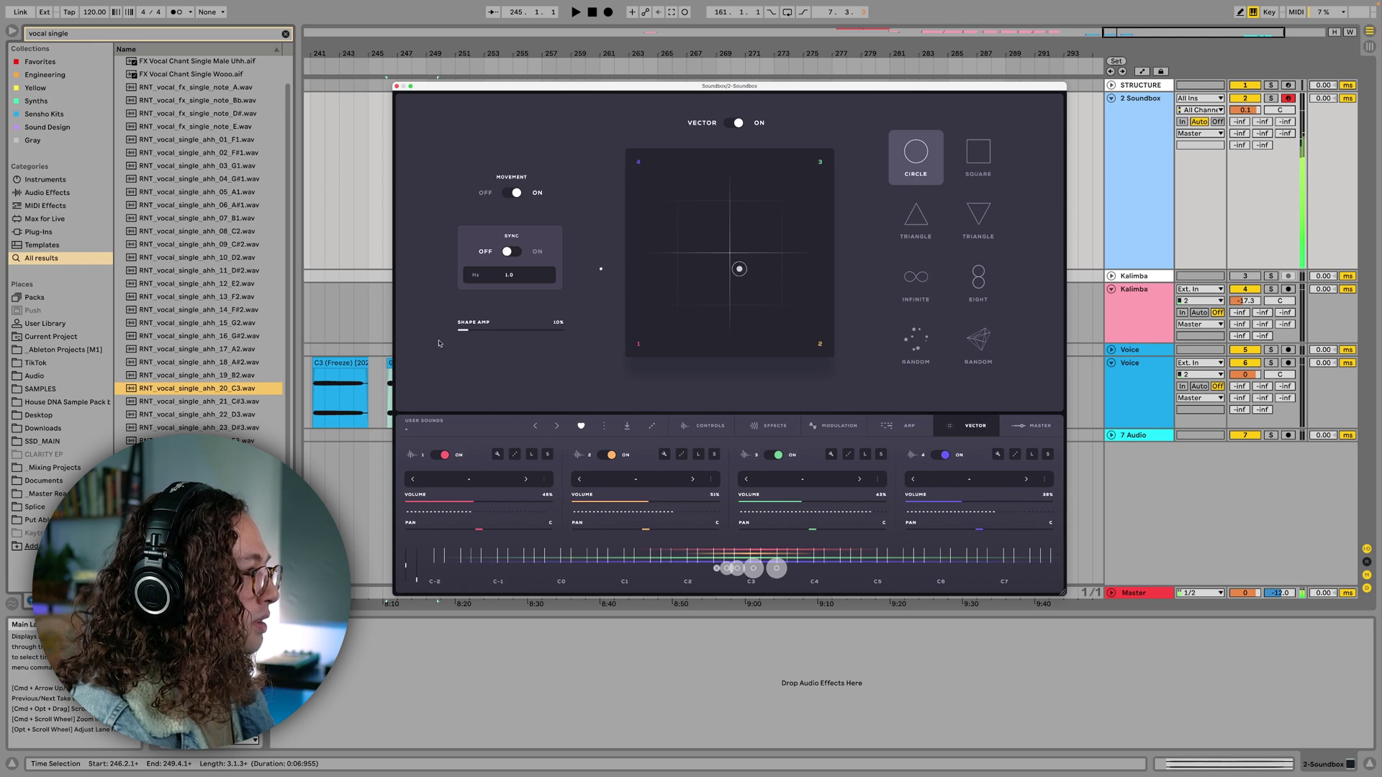
left_click_drag(463, 331, 534, 332)
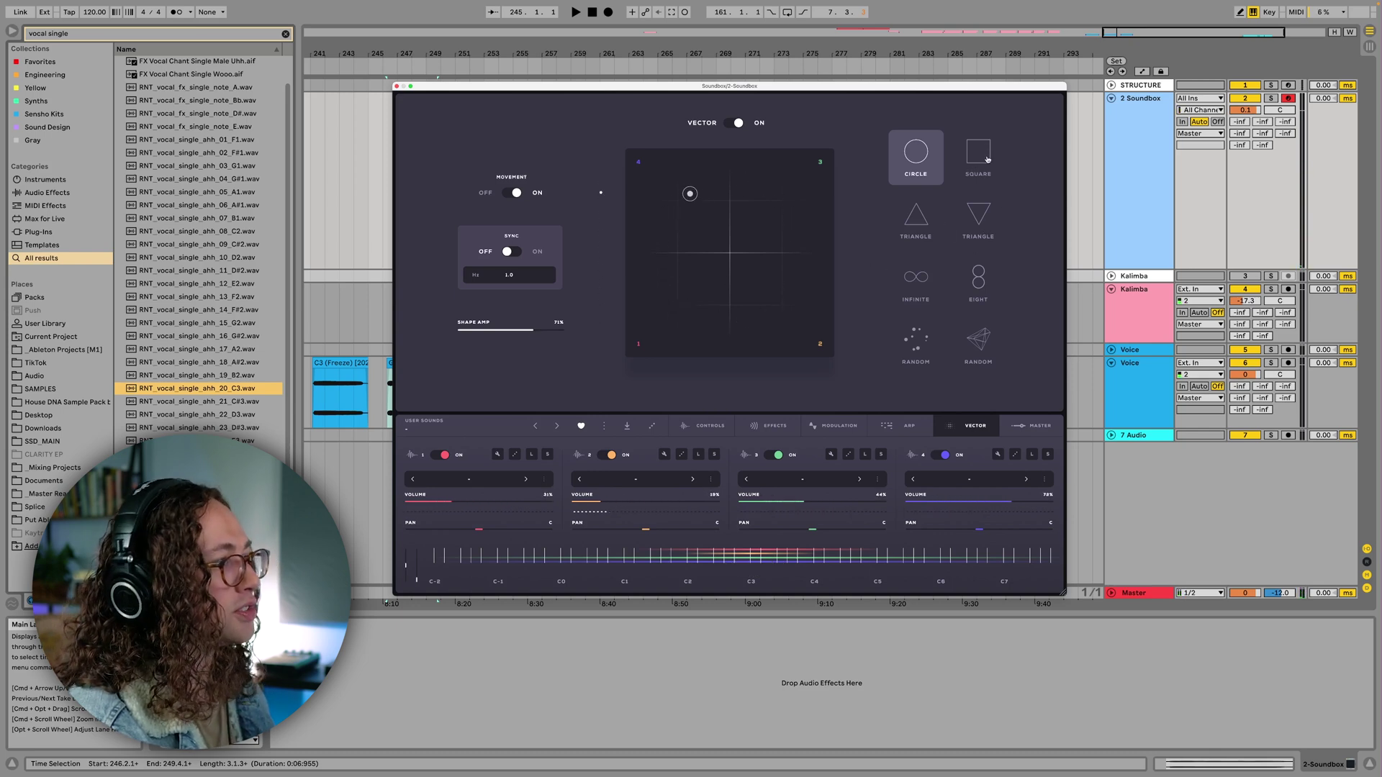
left_click(915, 216)
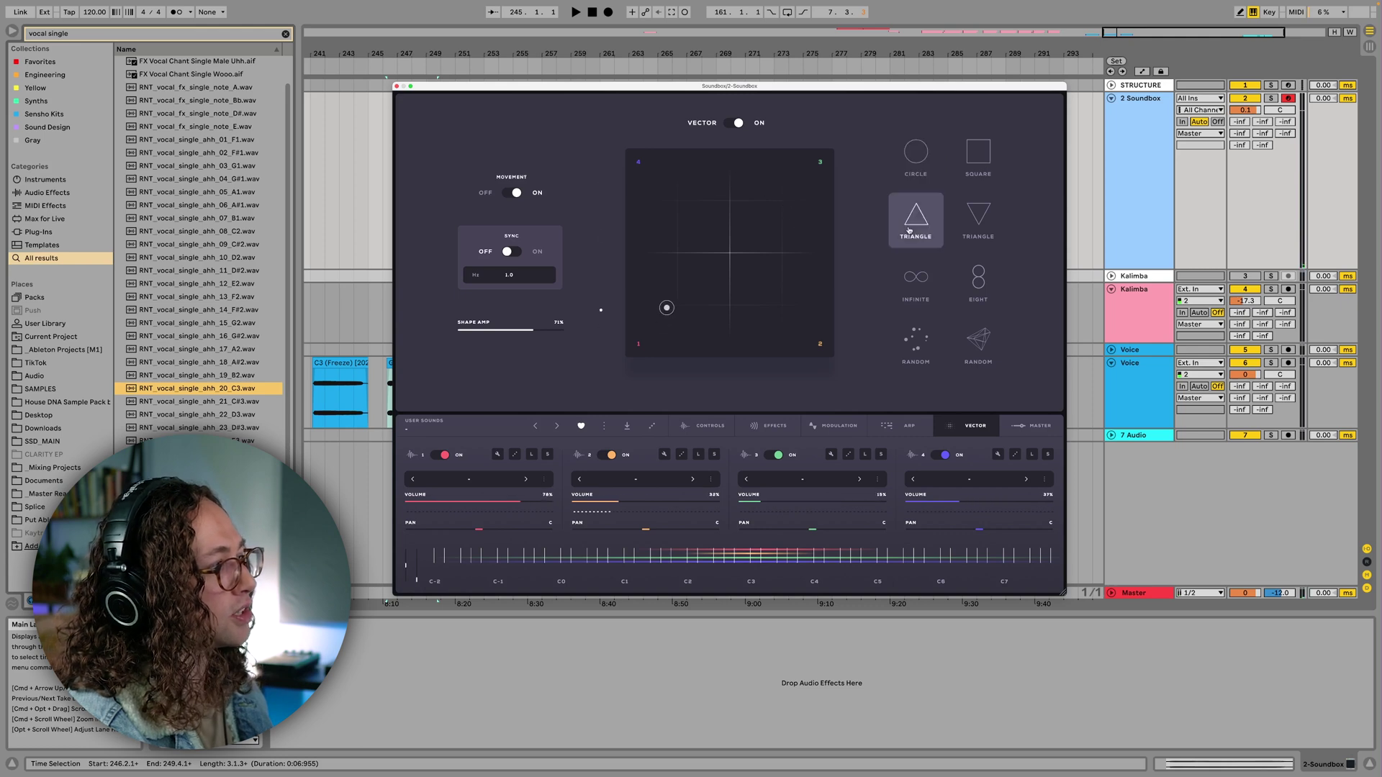
Set the vector movement rate to 4.1 Hz and switch the path to the Eight shape
left_click(916, 279)
left_click_drag(509, 275, 514, 270)
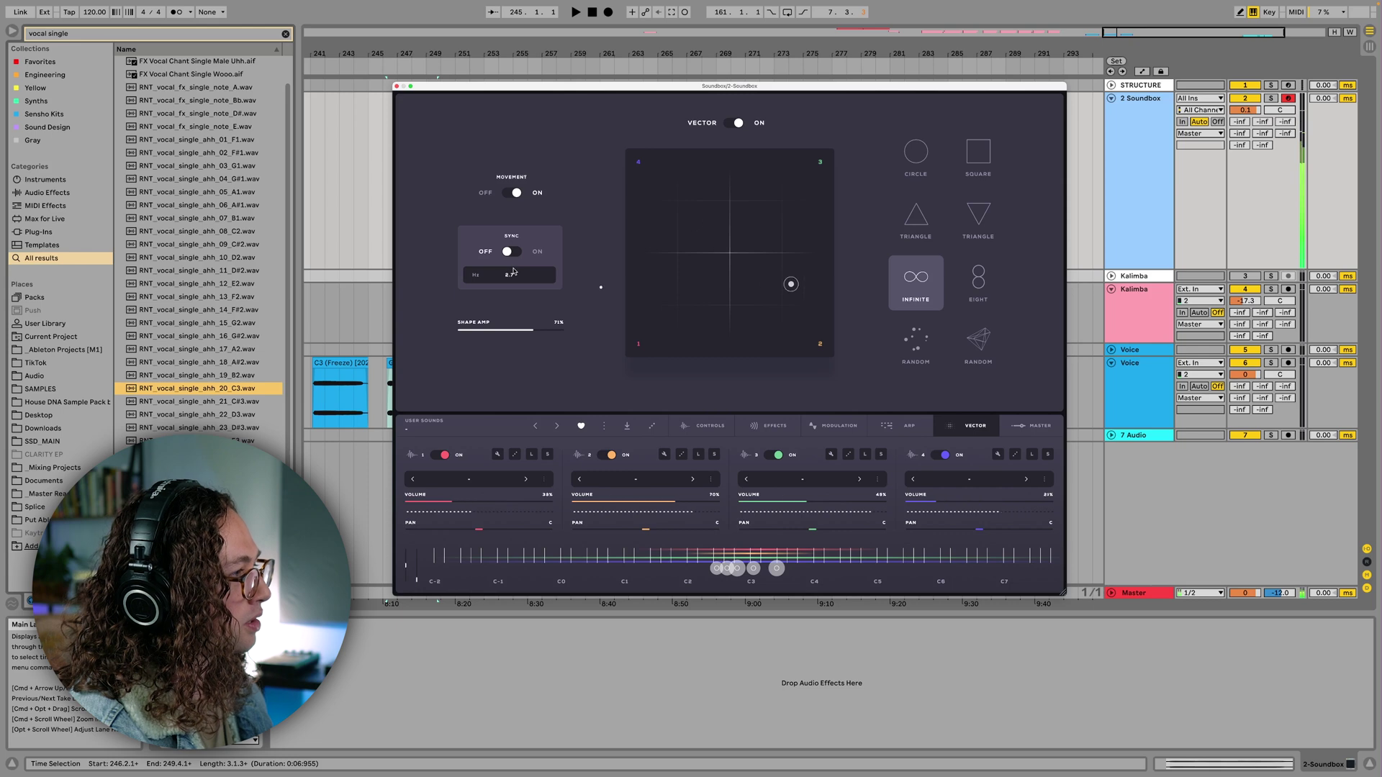
left_click(978, 279)
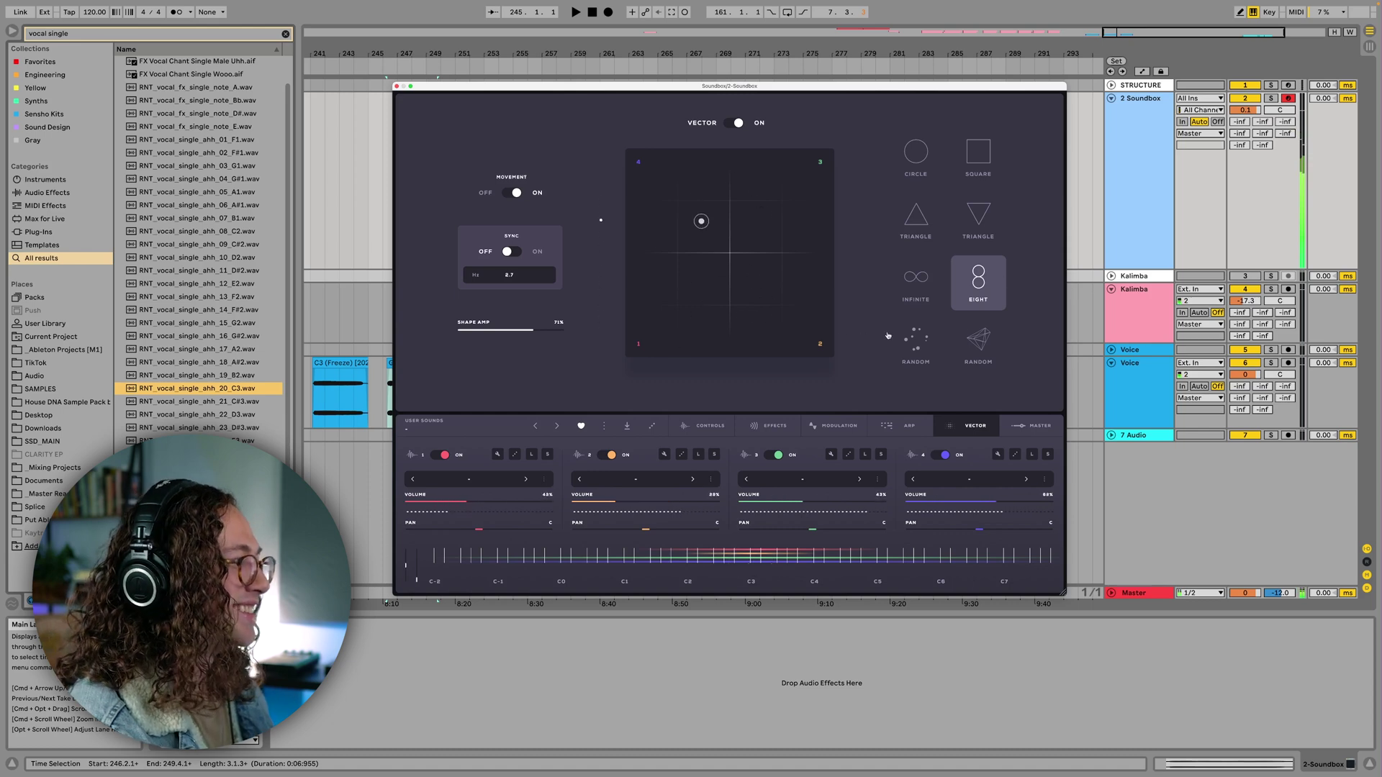
left_click(847, 423)
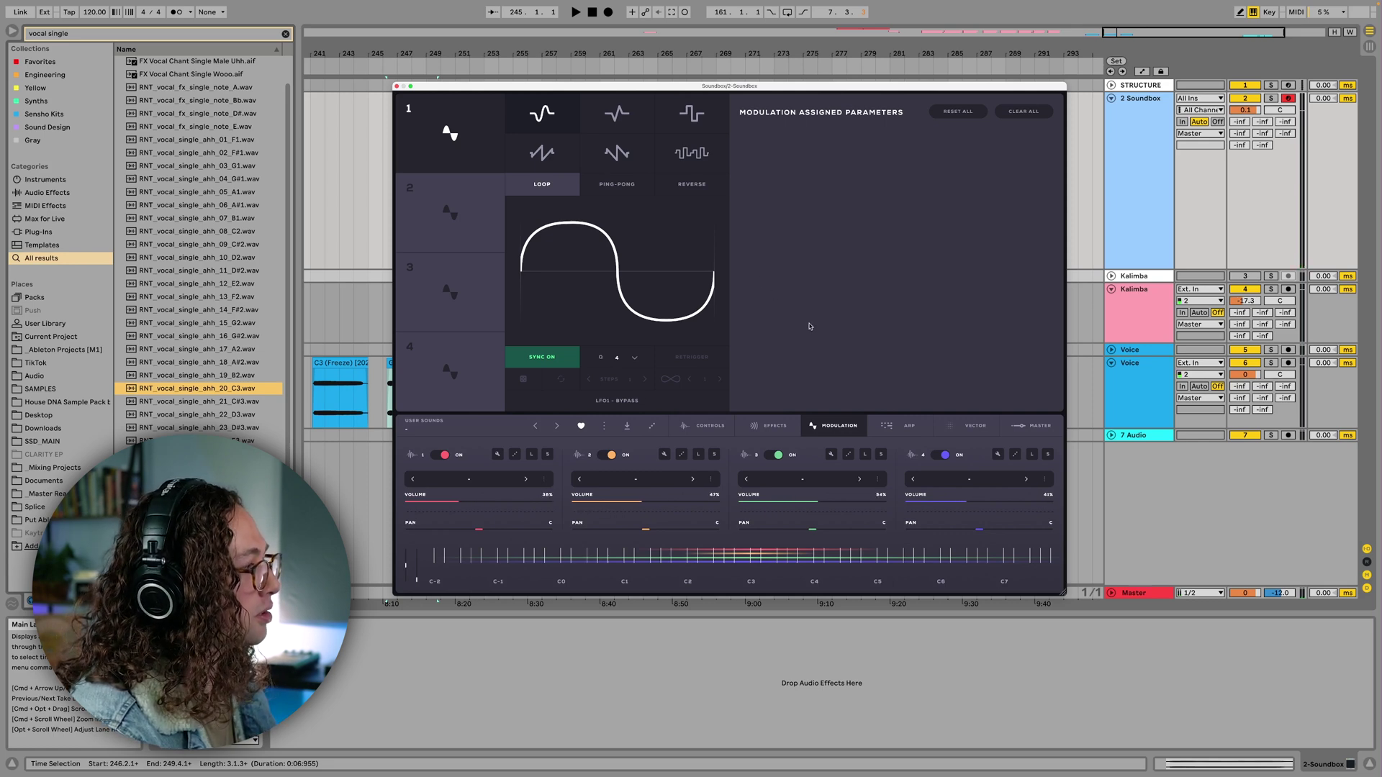
Assign layer 4's Fine Tune to Modulation 1
left_click(702, 425)
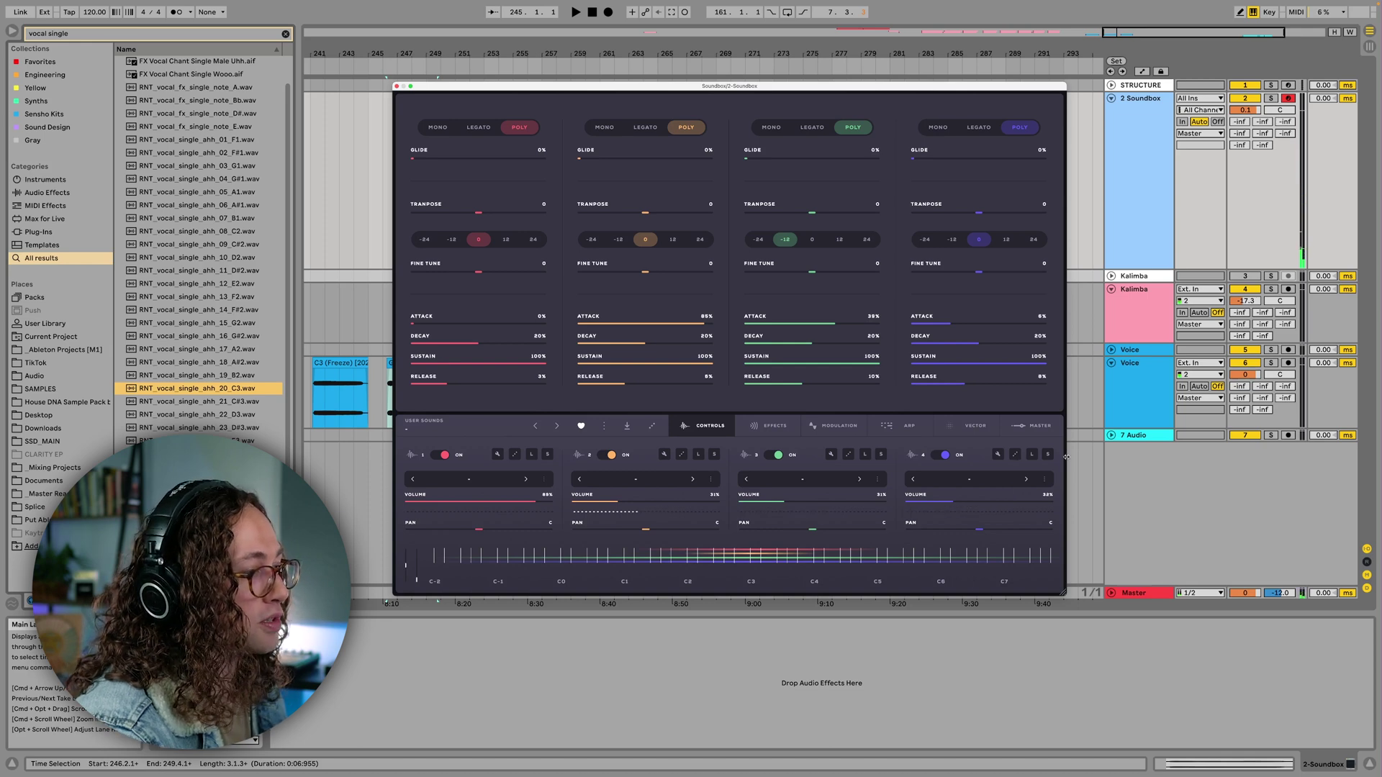
right_click(982, 273)
left_click(894, 312)
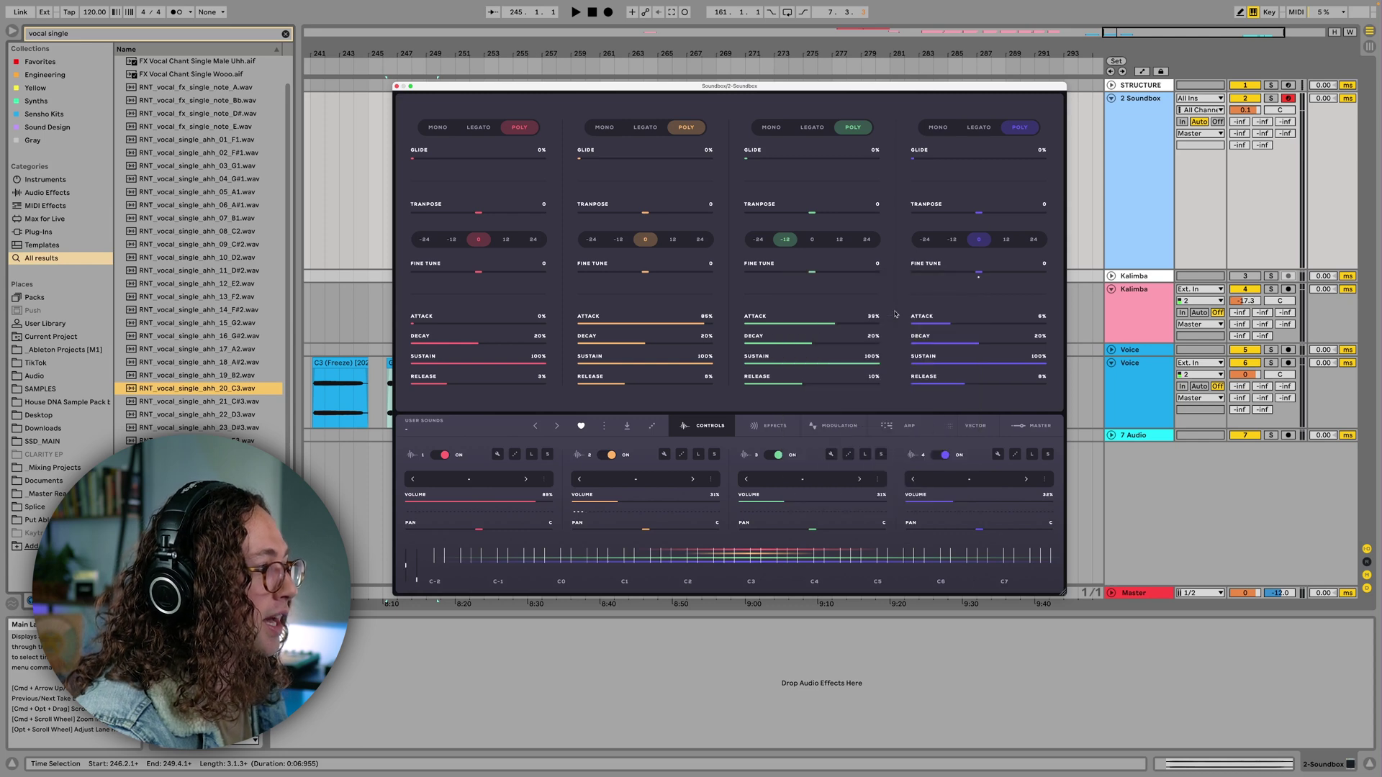
Turn off LFO 1 sync, set its rate to 3.0 Hz, and give it a modest vibrato depth
left_click(838, 425)
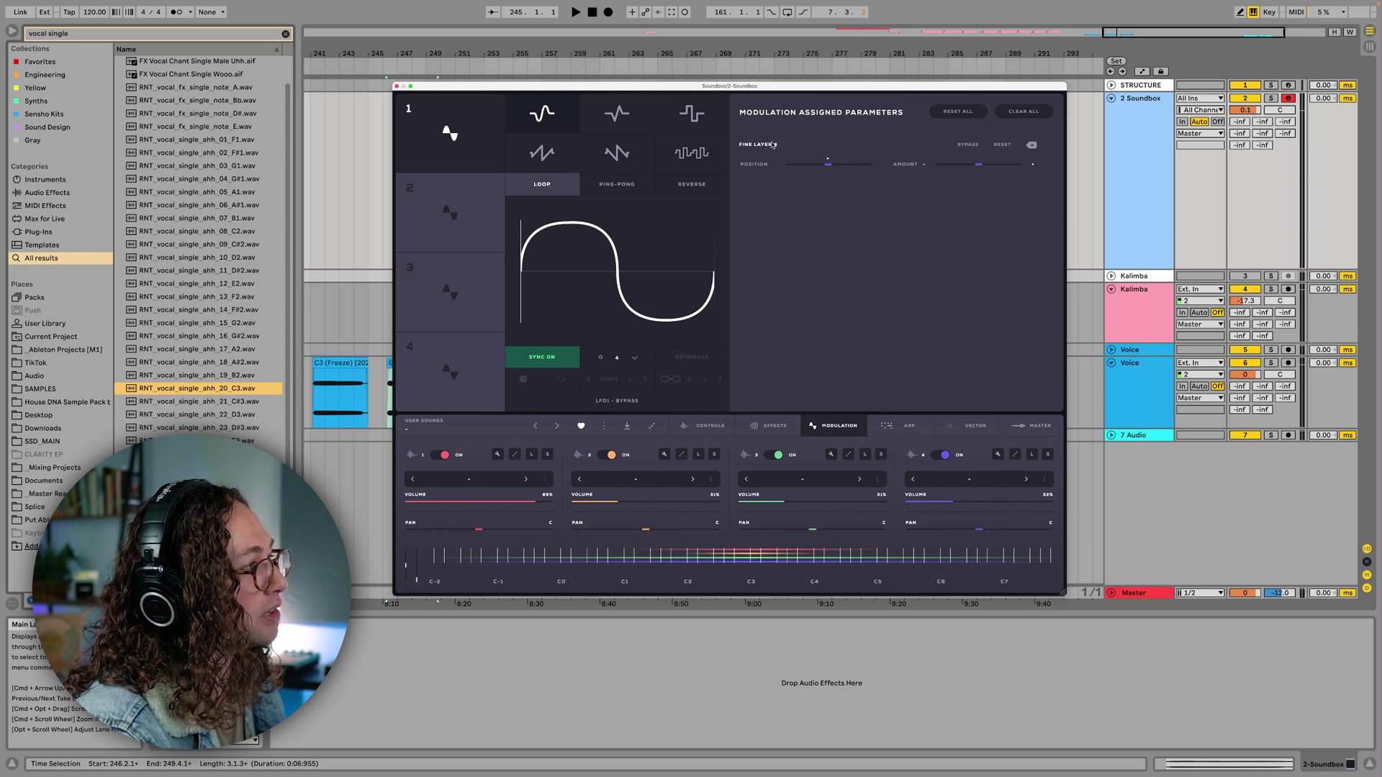
left_click(541, 357)
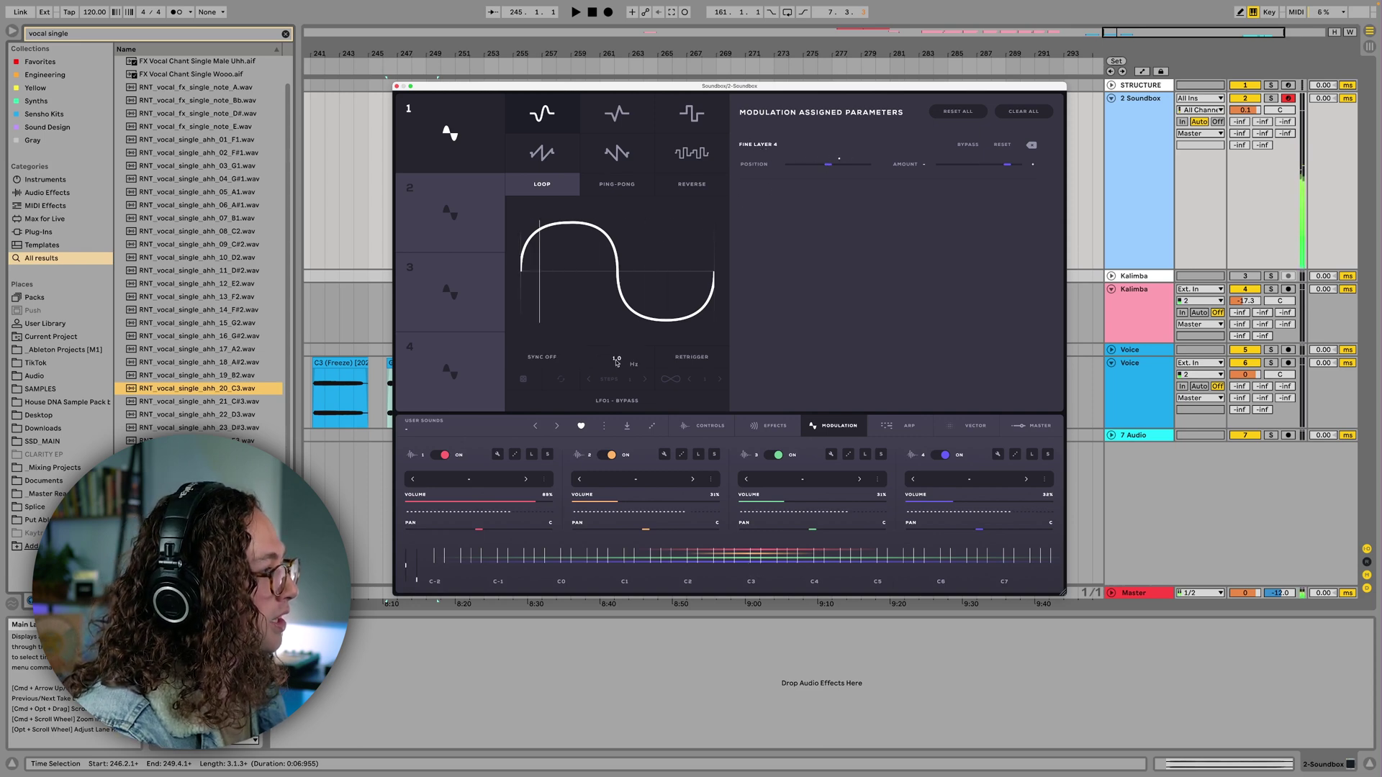
scroll(638, 357, "up", 7)
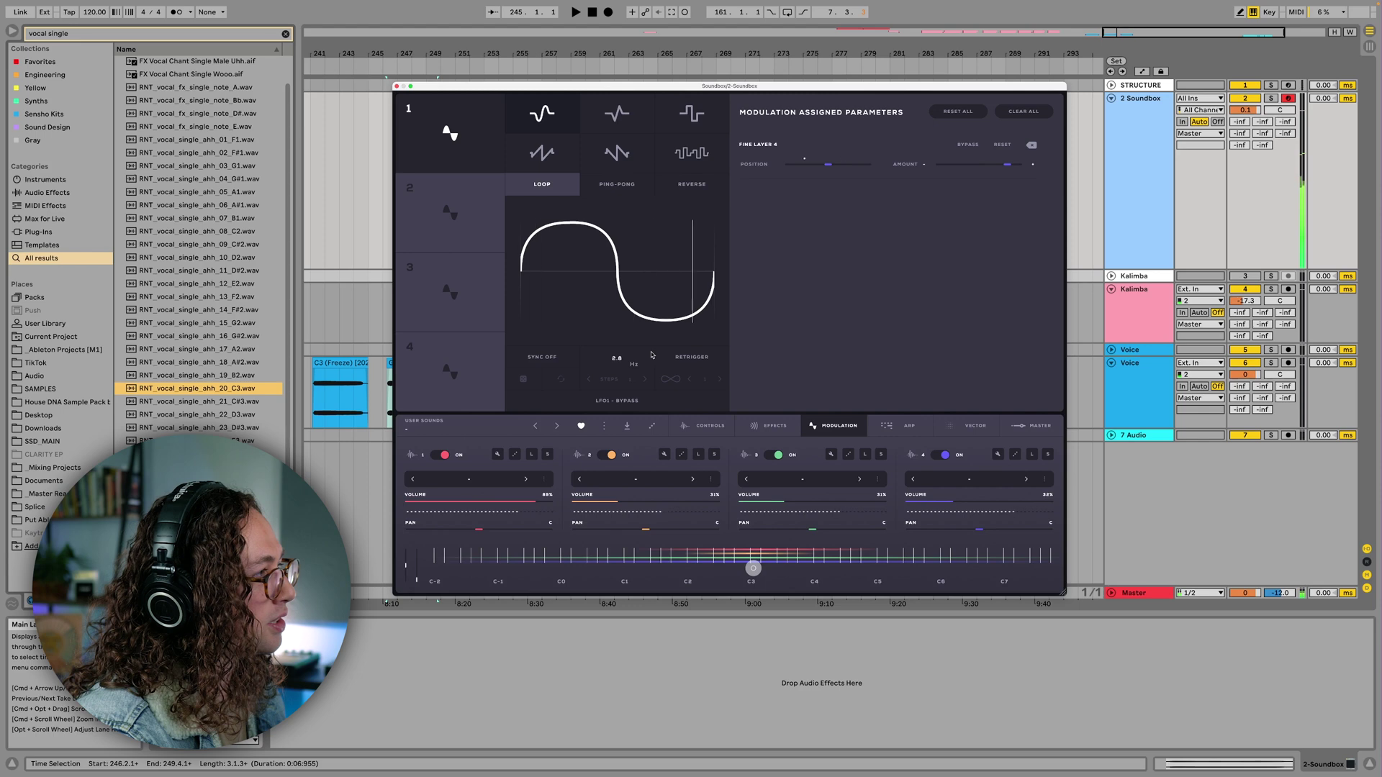
scroll(651, 354, "up", 2)
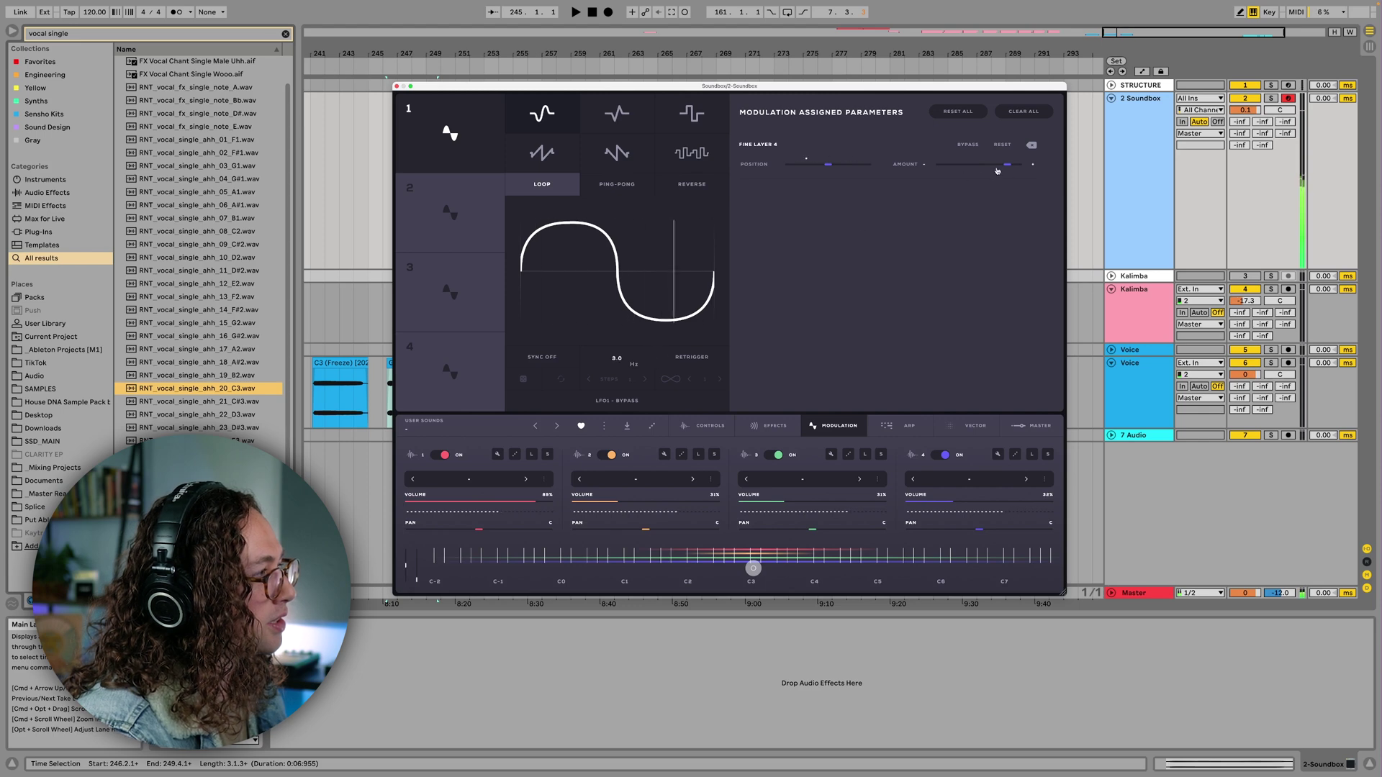
left_click_drag(1013, 166, 967, 168)
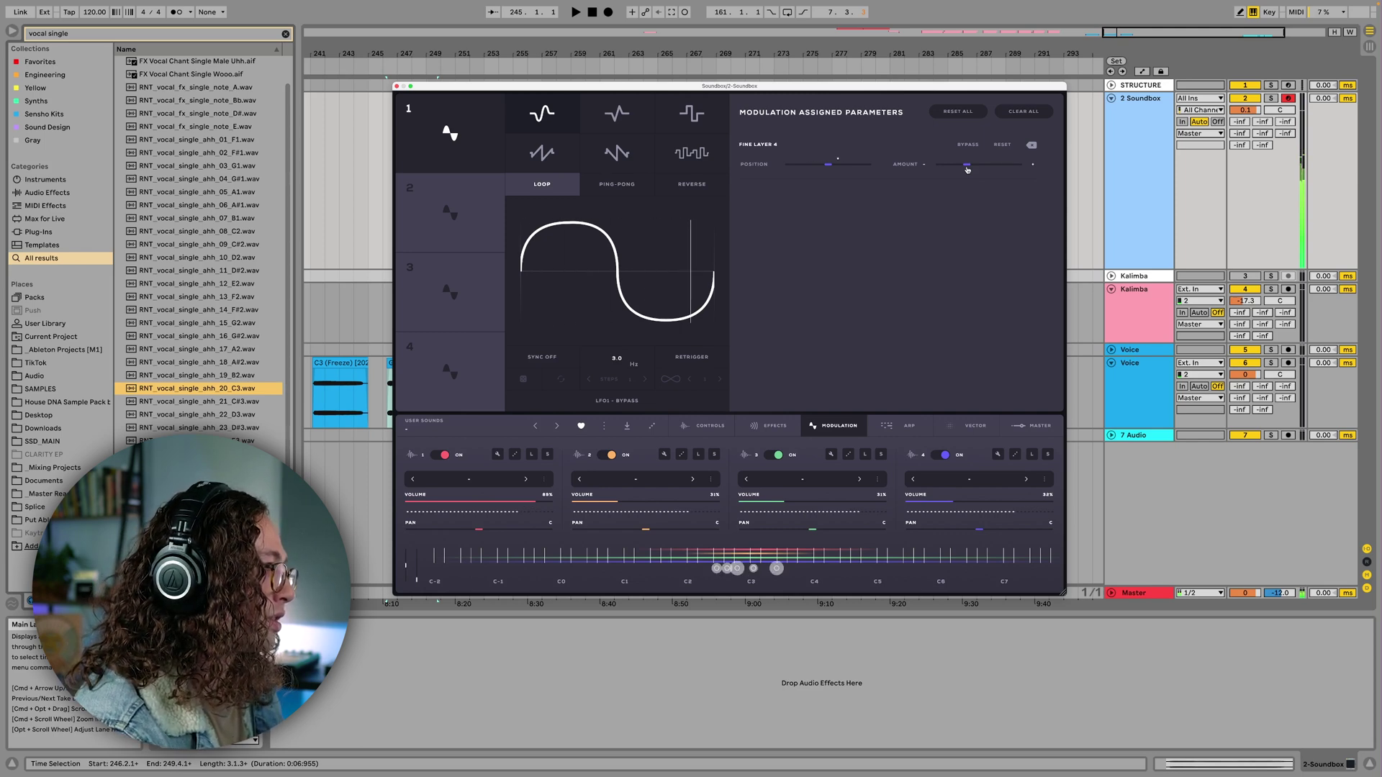
left_click_drag(967, 169, 990, 168)
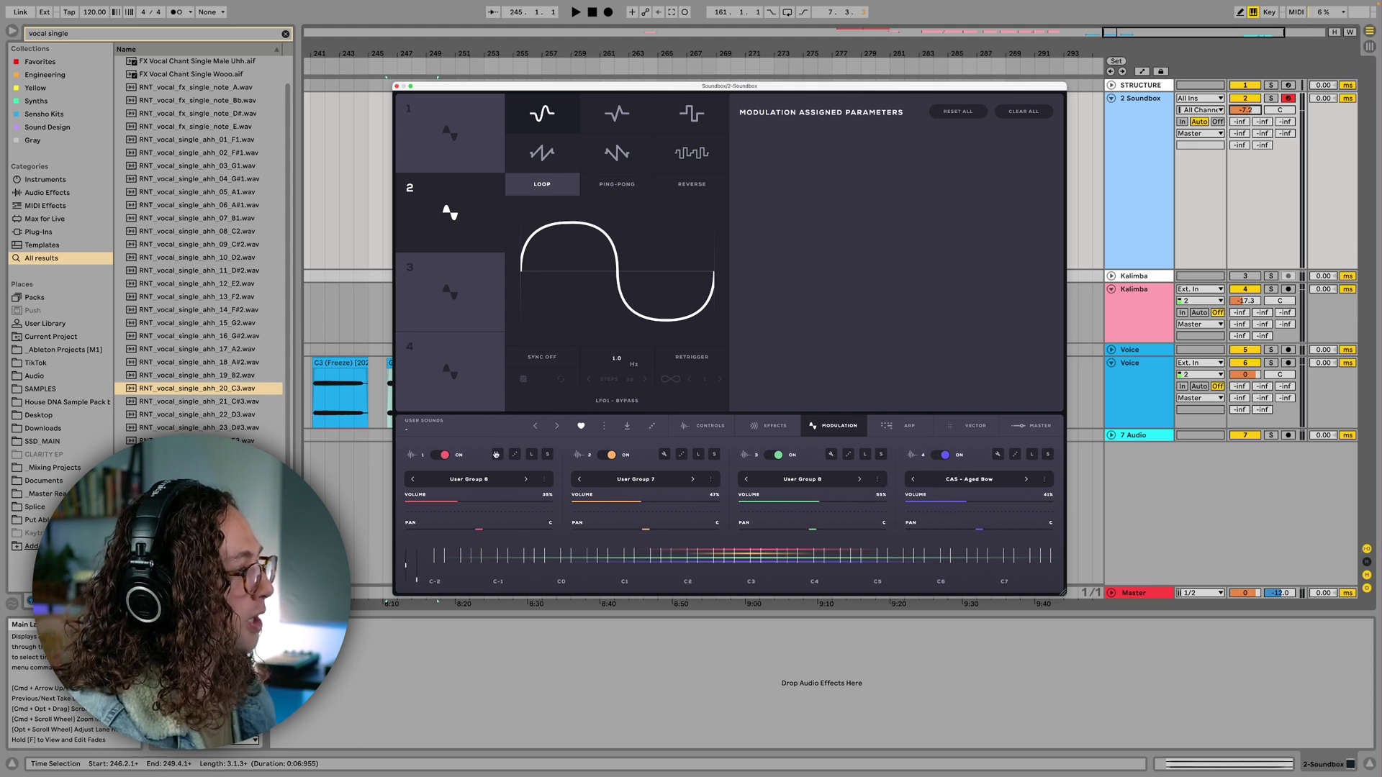
Save layer 1's kalimba sound as 'Kalimba 1' and return to the sound browser
left_click(496, 454)
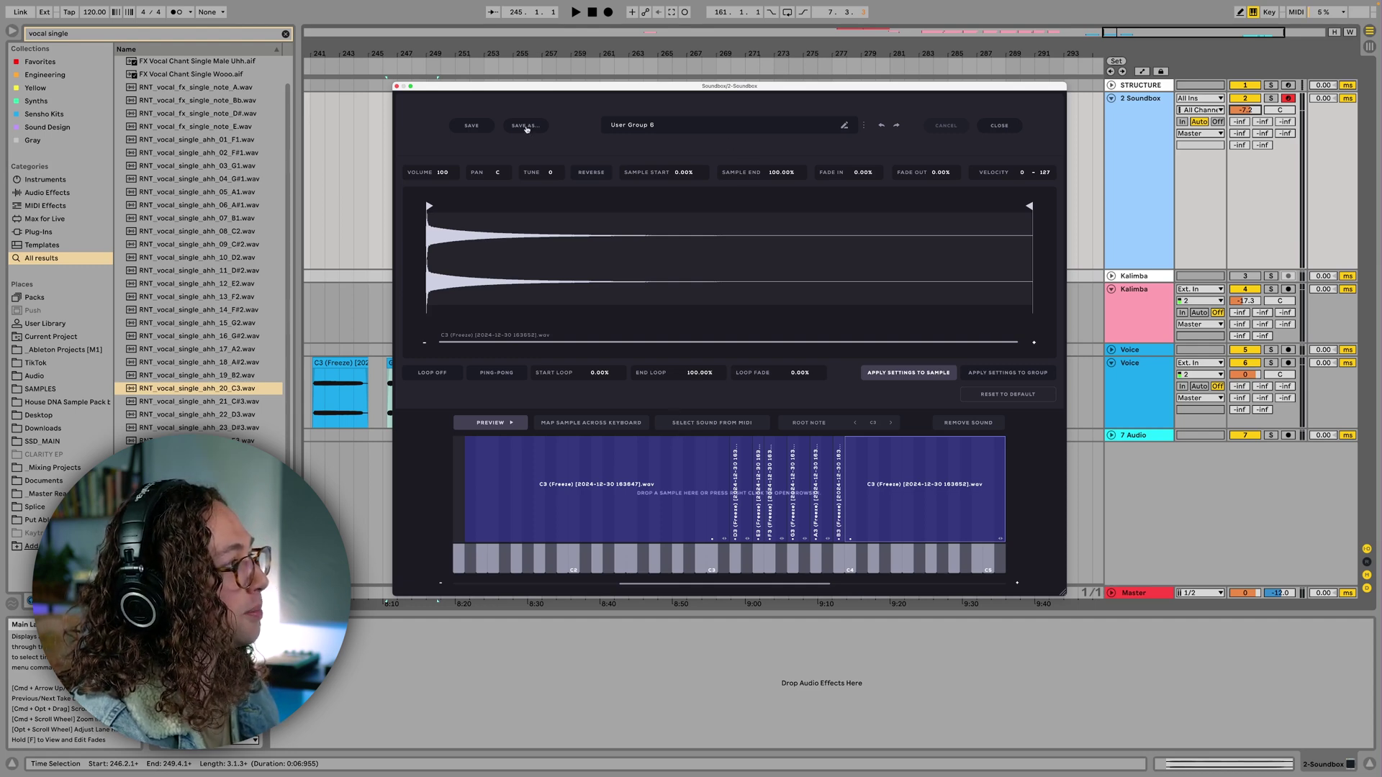
left_click(525, 126)
type("Kalimba 1")
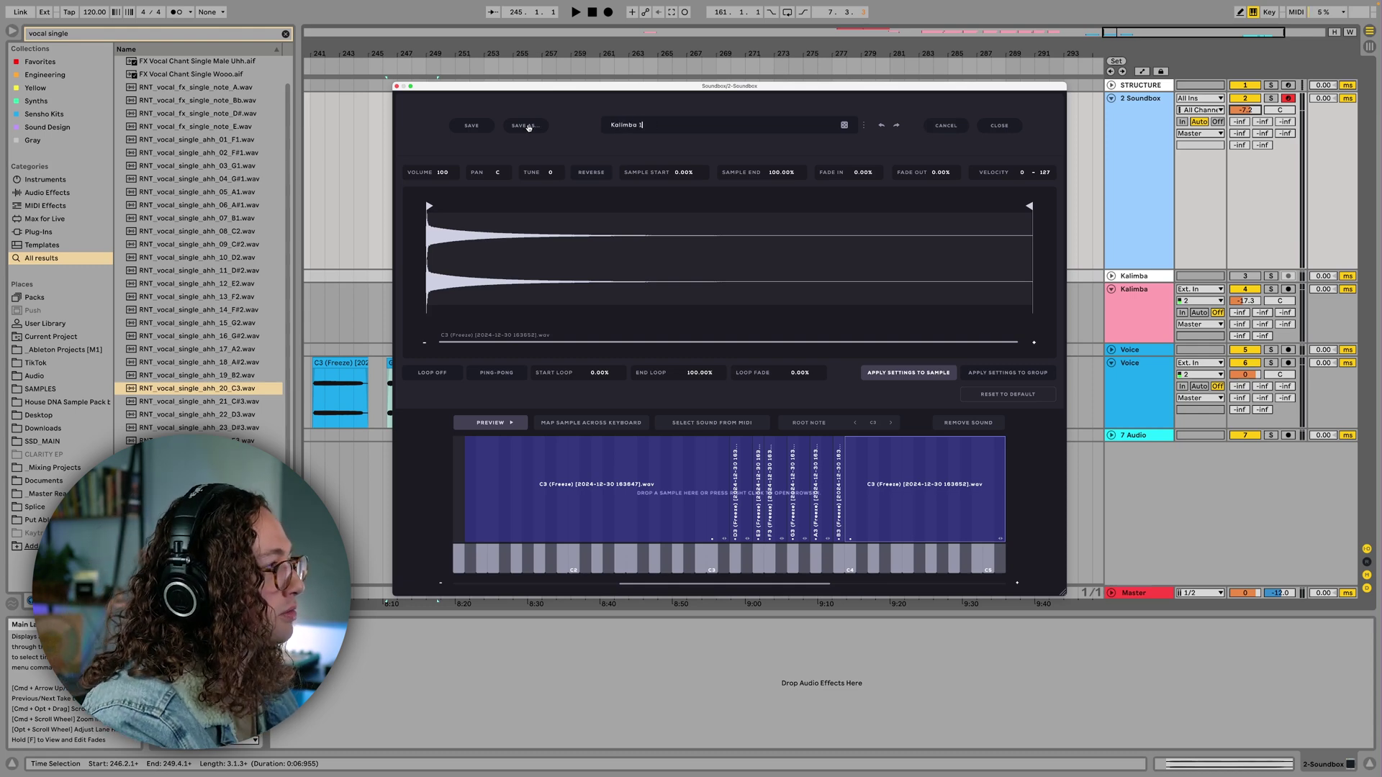
key("Return")
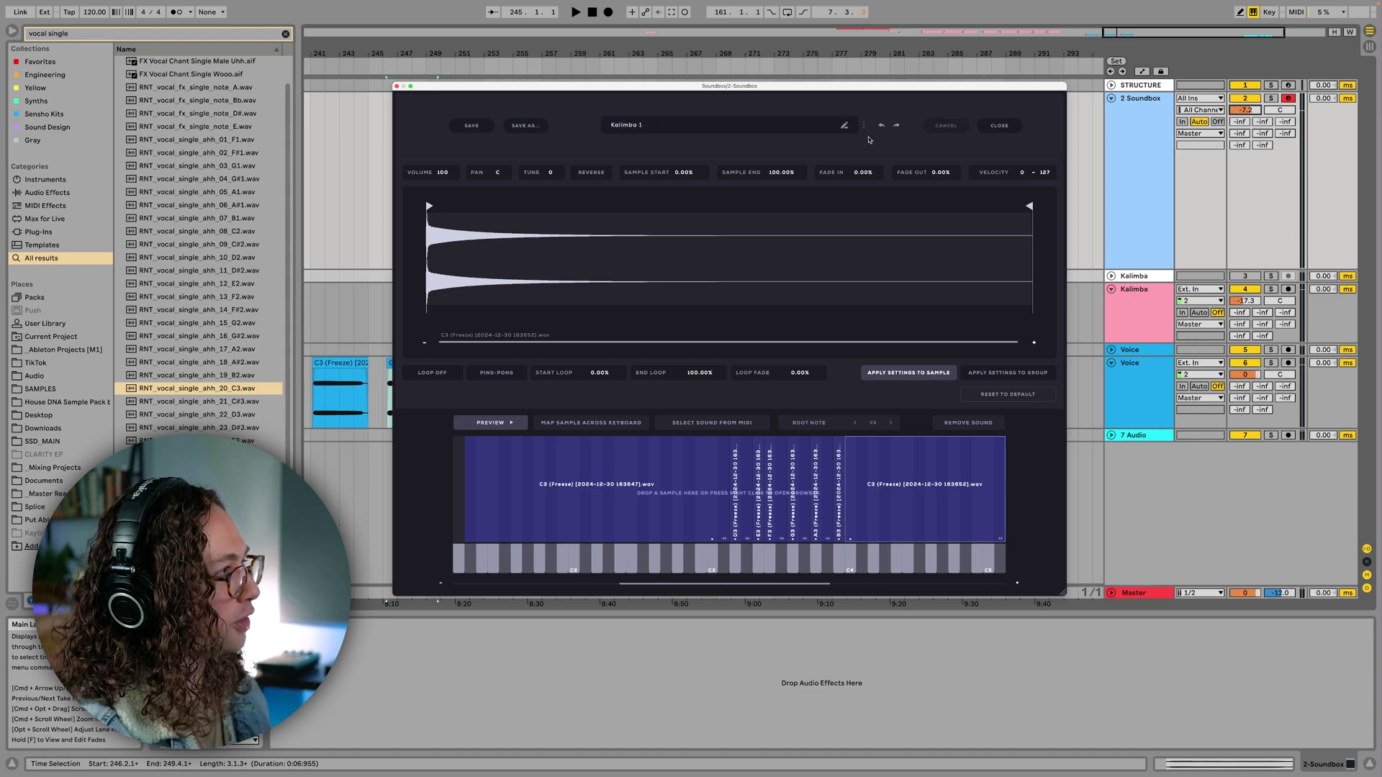
left_click(865, 127)
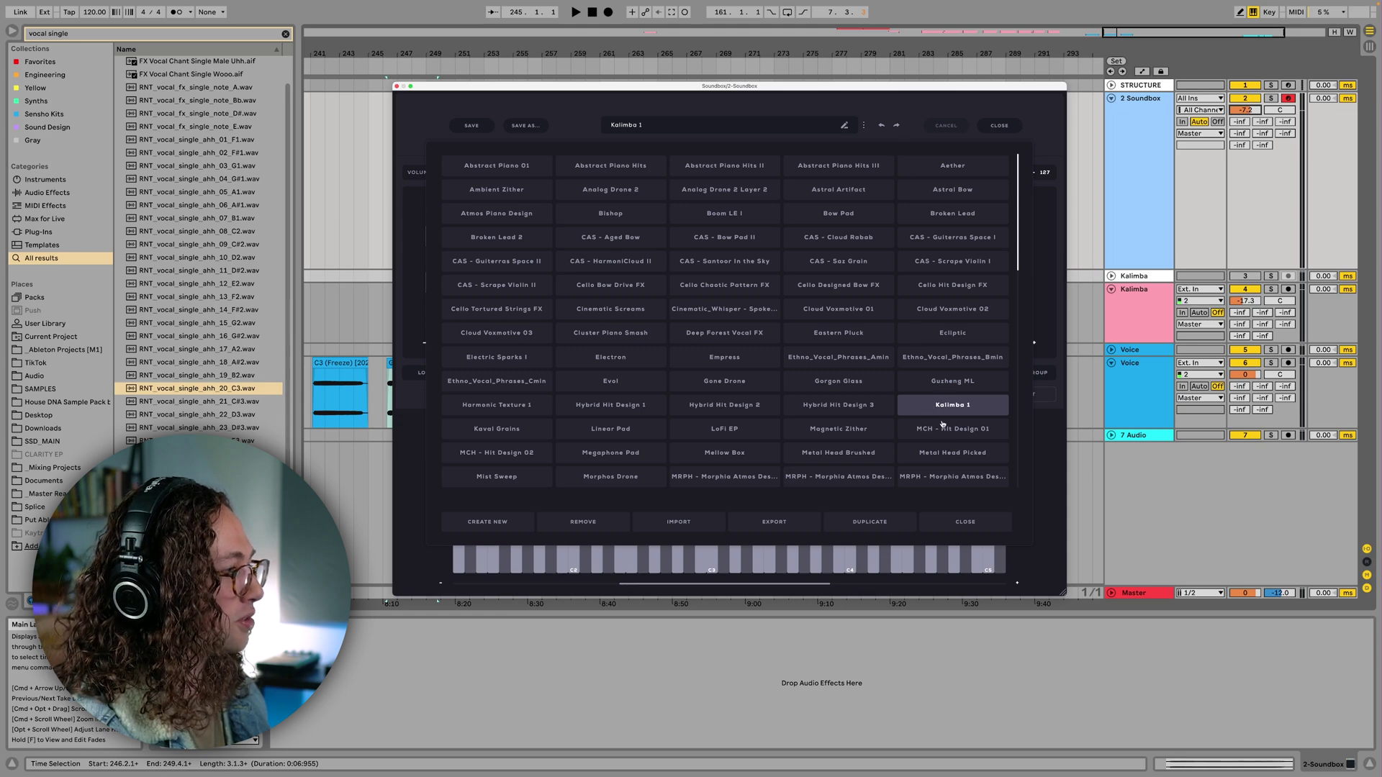
left_click(859, 127)
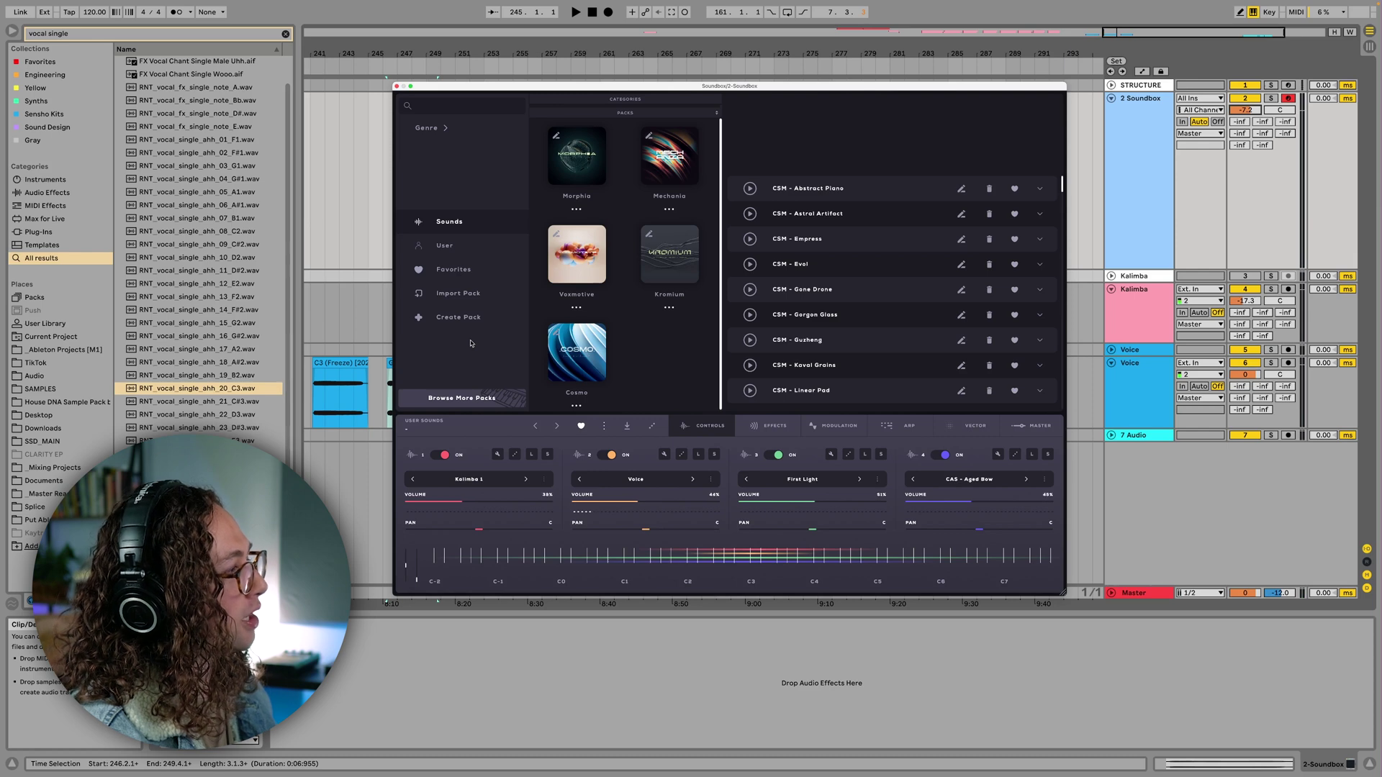
Create a new pack, replacing the prefilled name with 'Deep Thoughts', and save it
left_click(469, 321)
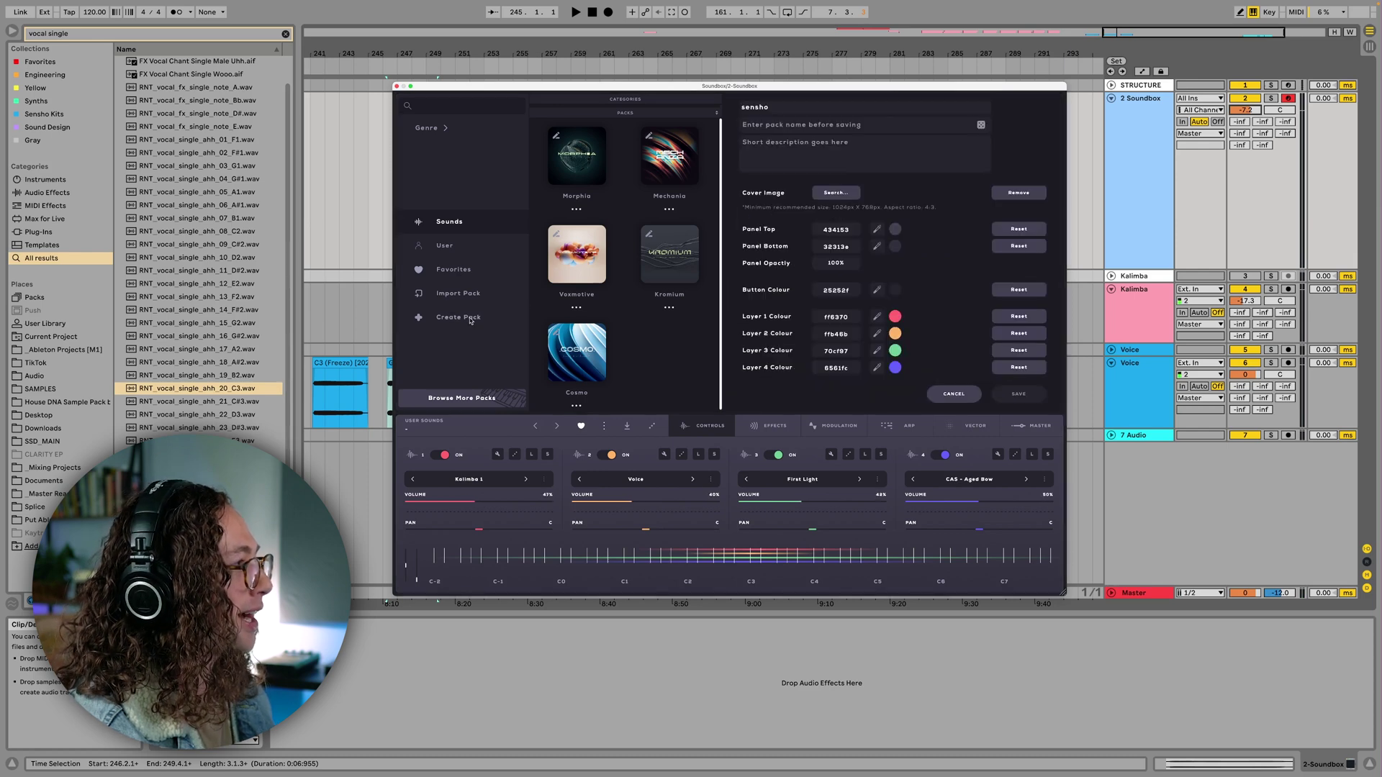
left_click_drag(781, 108, 725, 104)
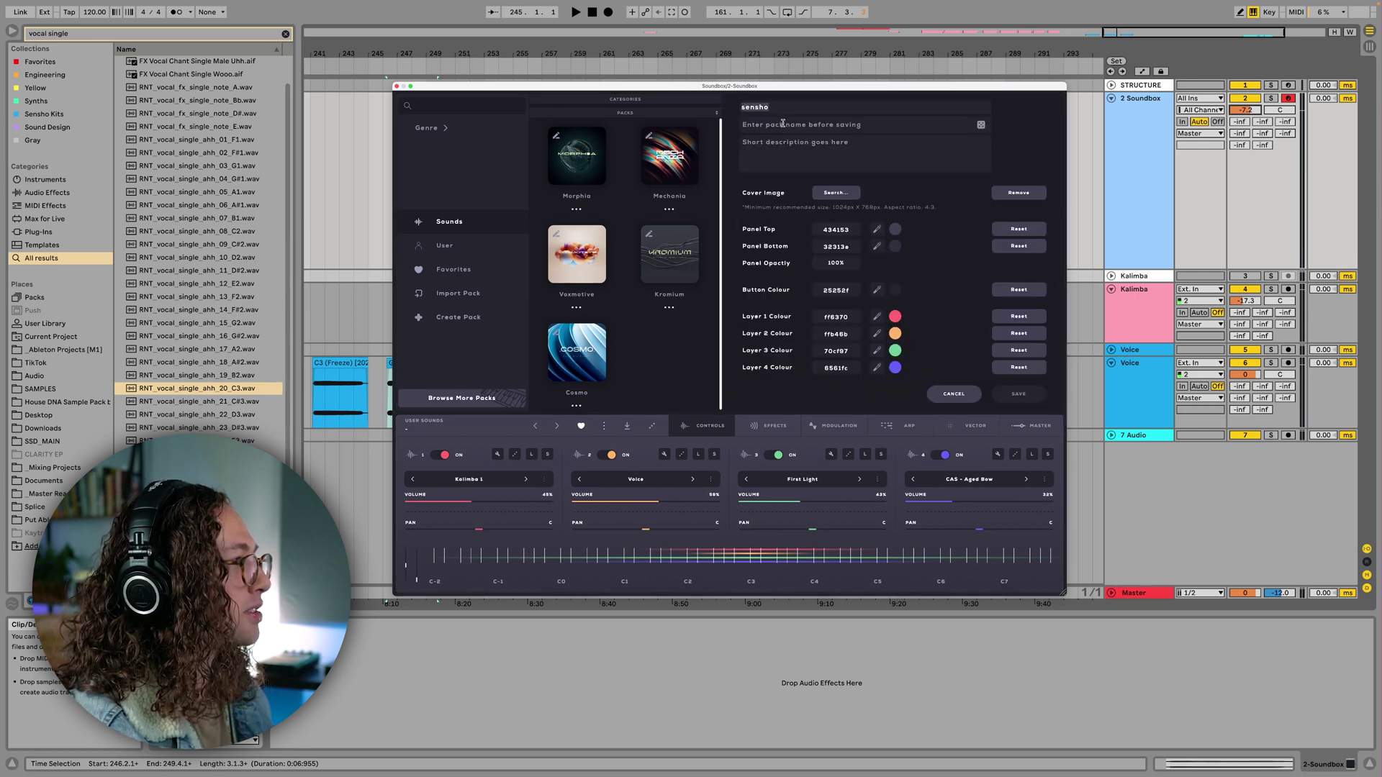
type("Deep Thoughts")
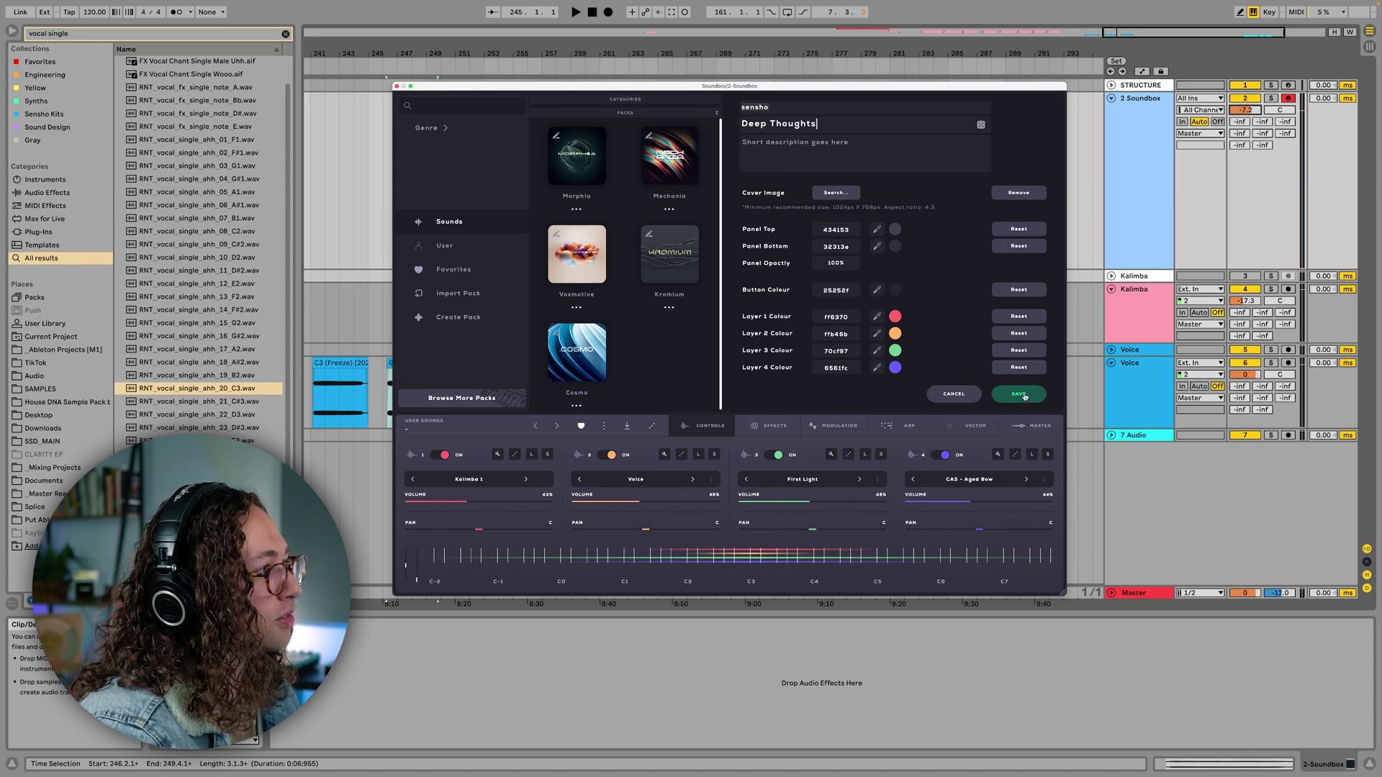
left_click(1021, 394)
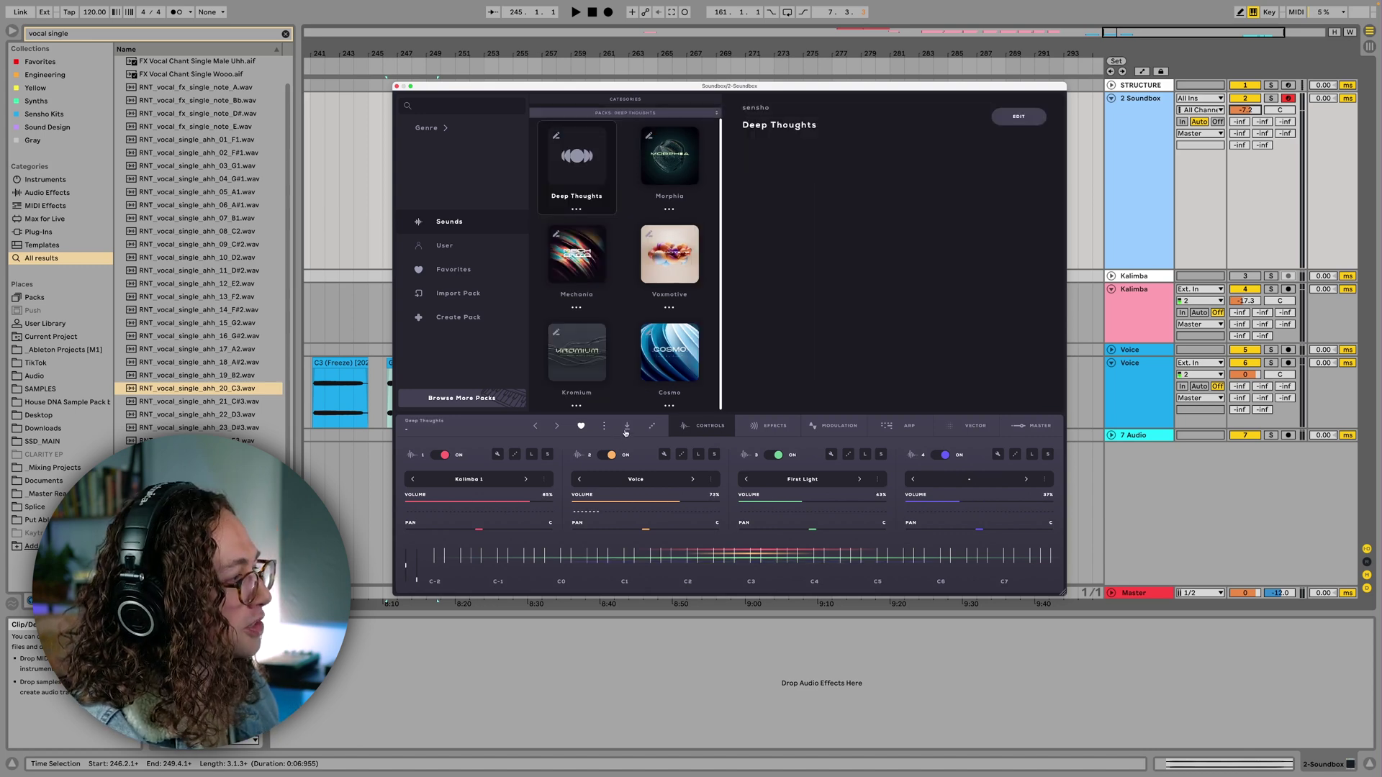
Save the current sound as preset 'Meditation' with tags Chill Out, Lo-Fi and Pads
left_click(626, 430)
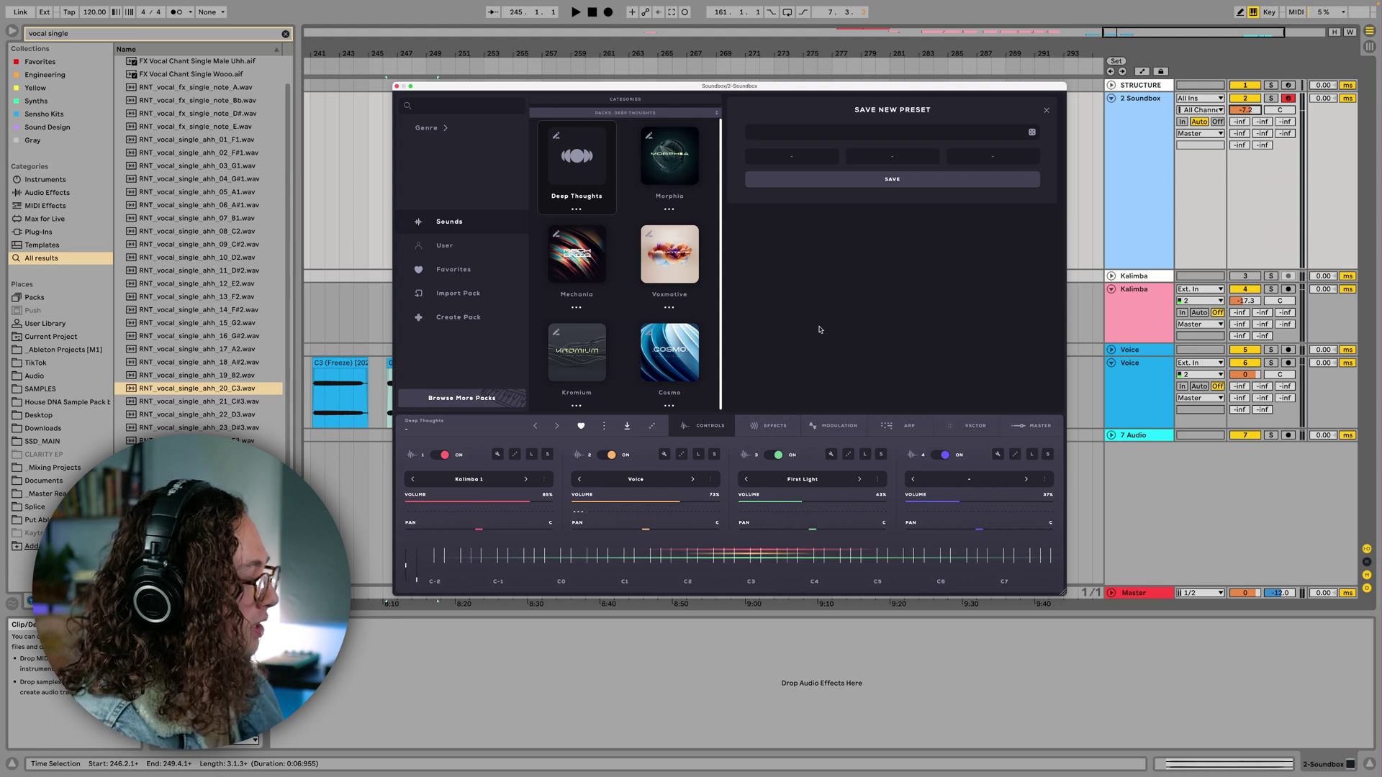
type("Meditation")
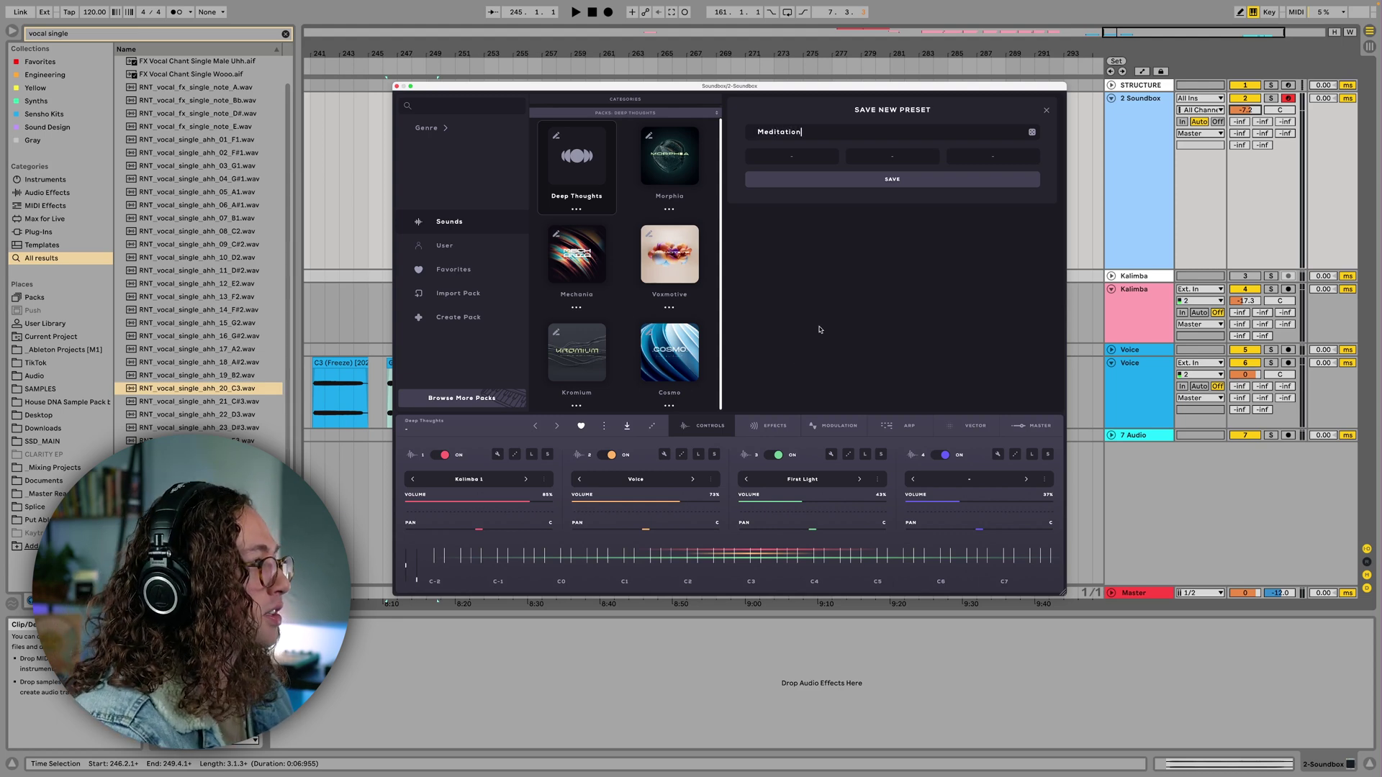
left_click(834, 157)
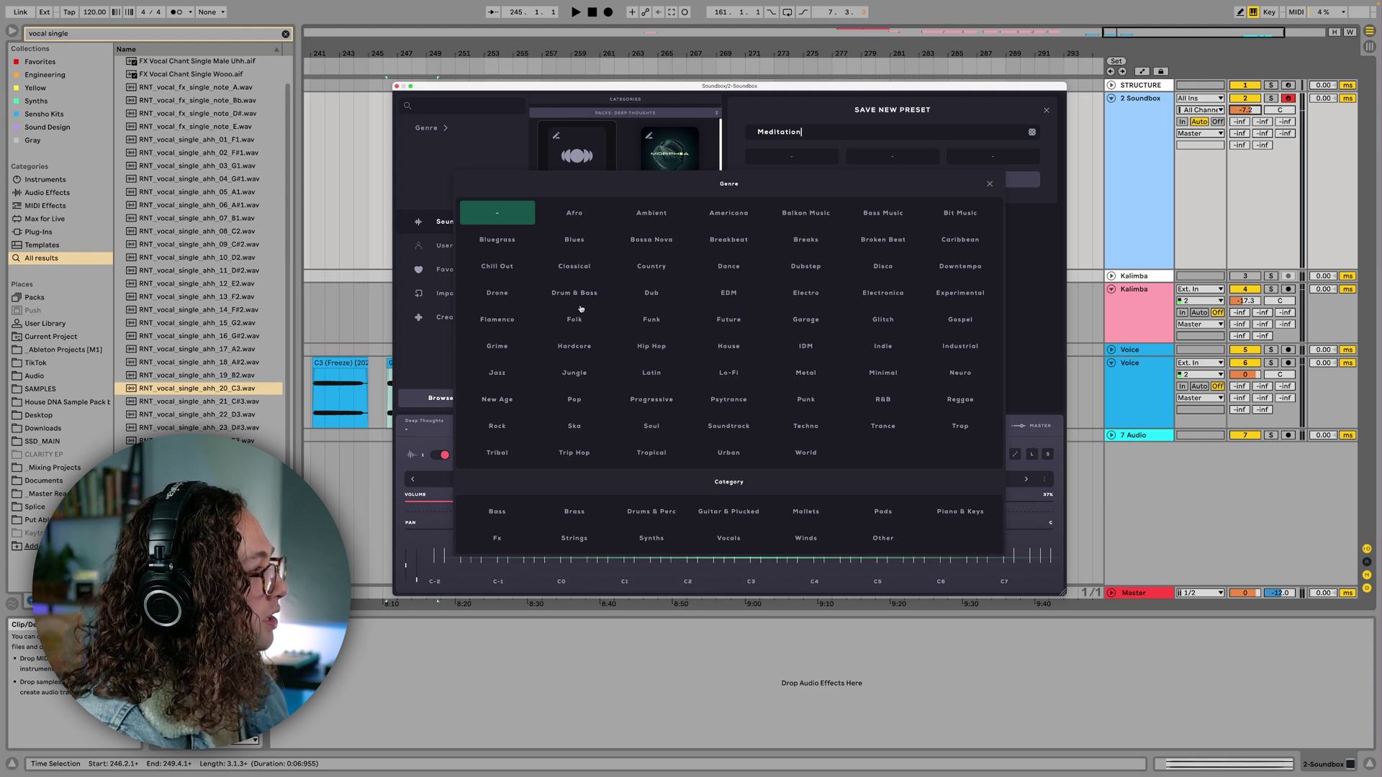
left_click(497, 266)
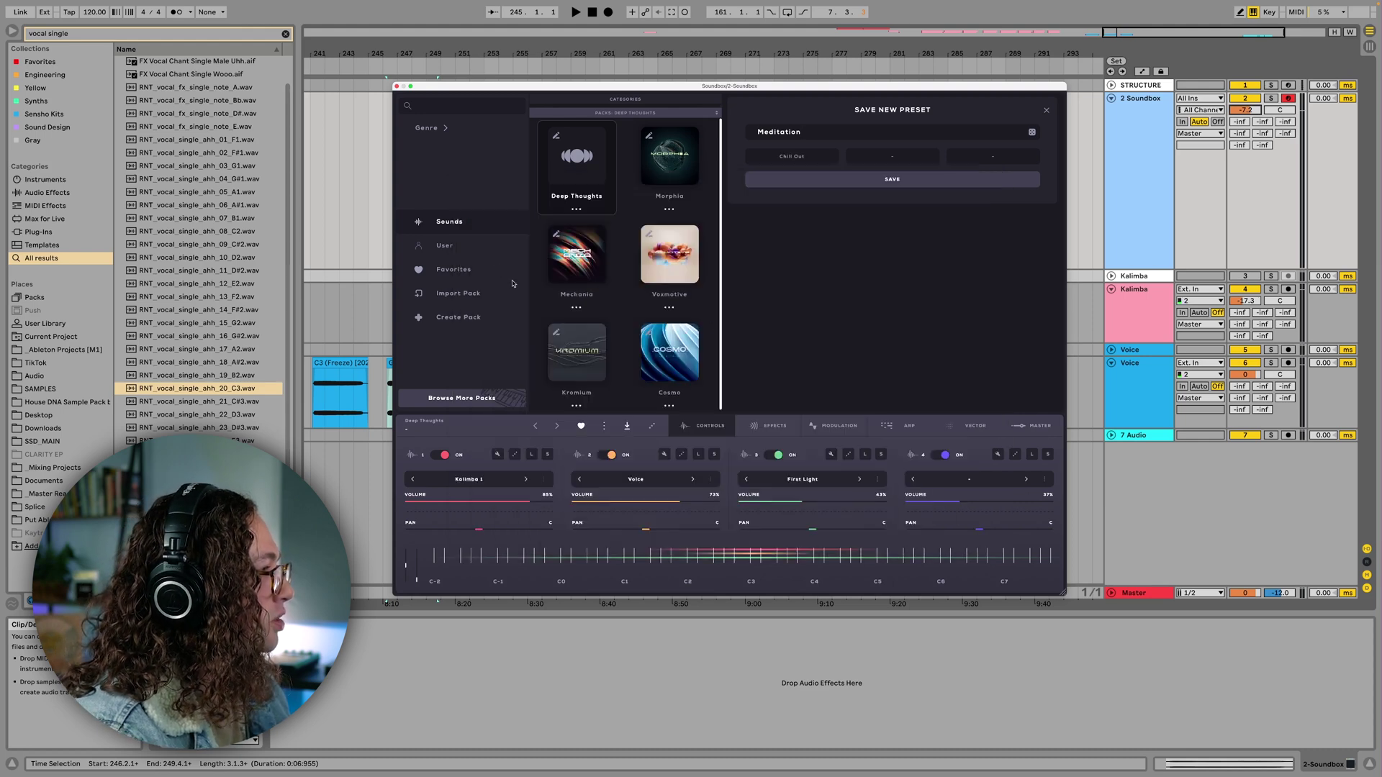
left_click(862, 163)
left_click(735, 370)
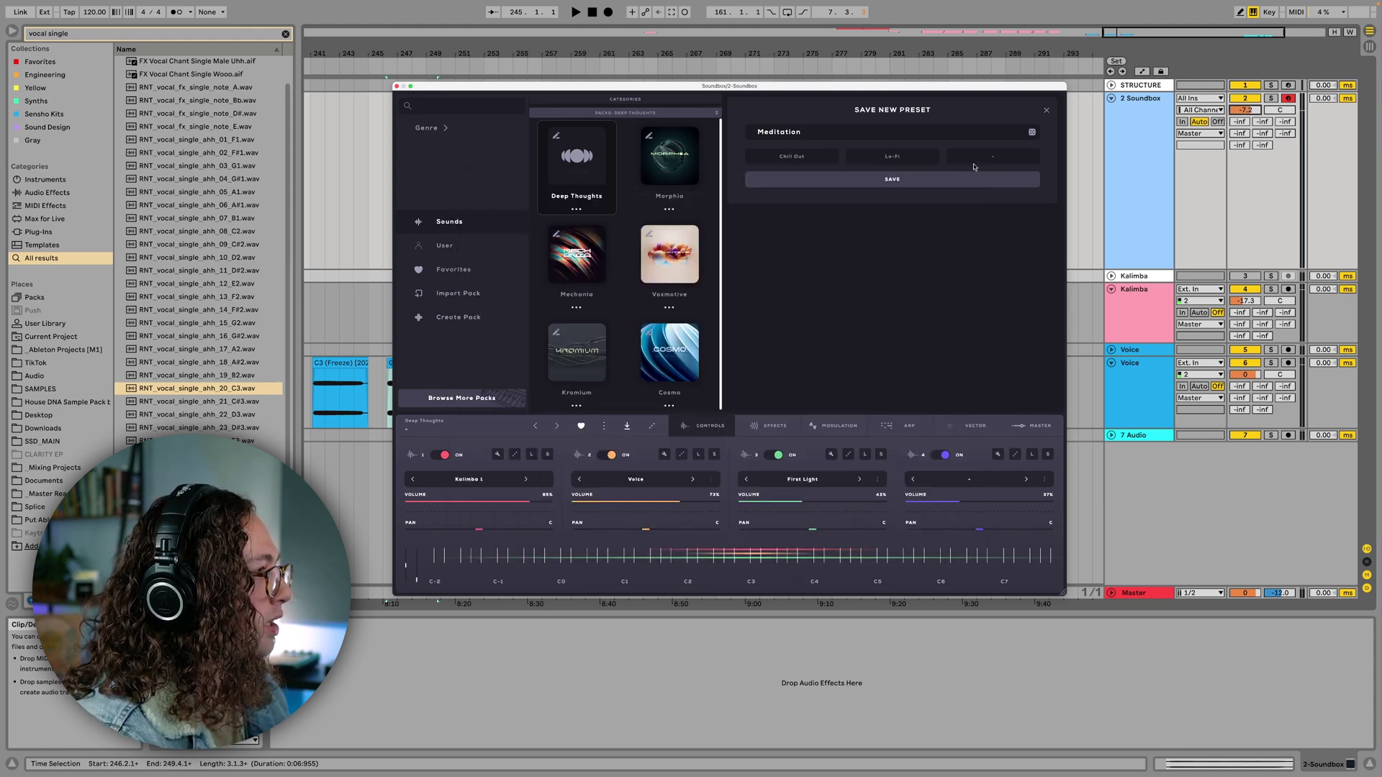
left_click(974, 167)
left_click(771, 392)
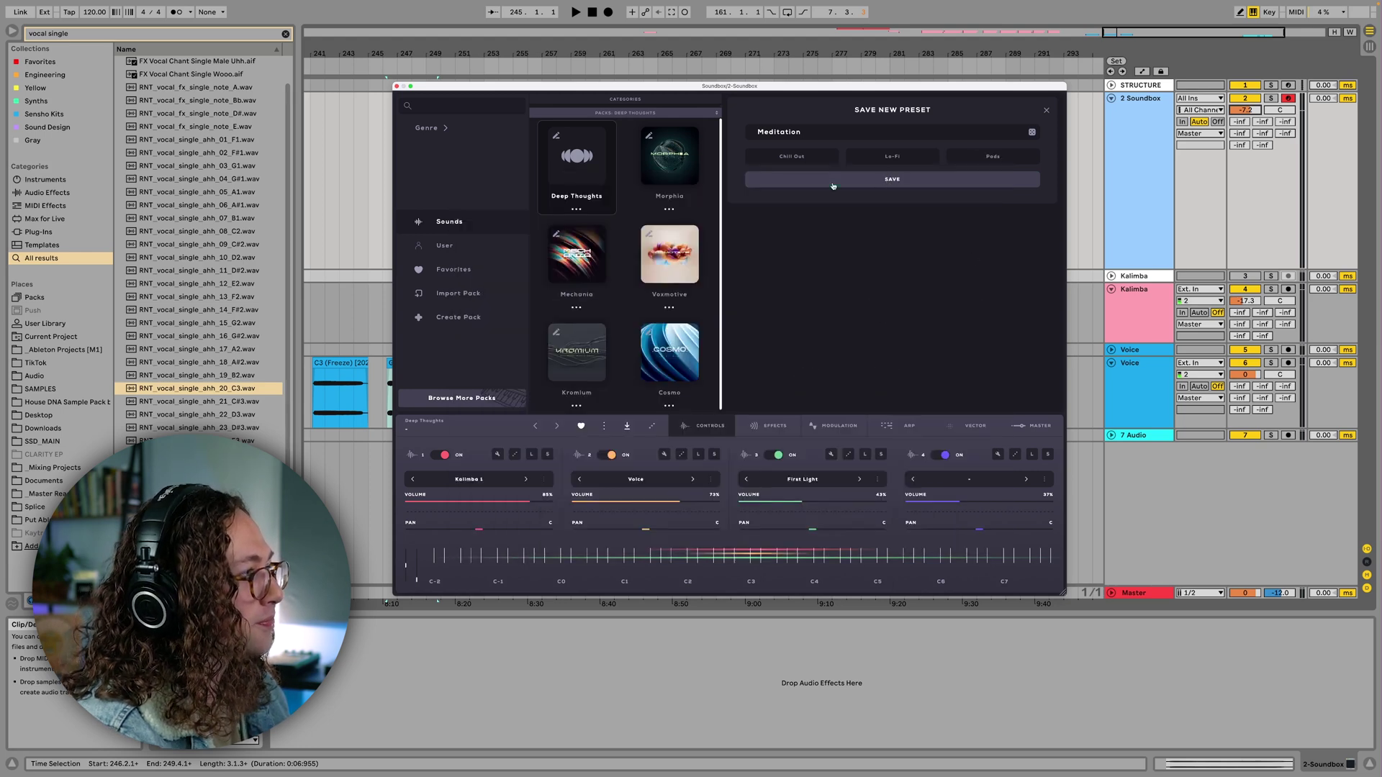
left_click(833, 185)
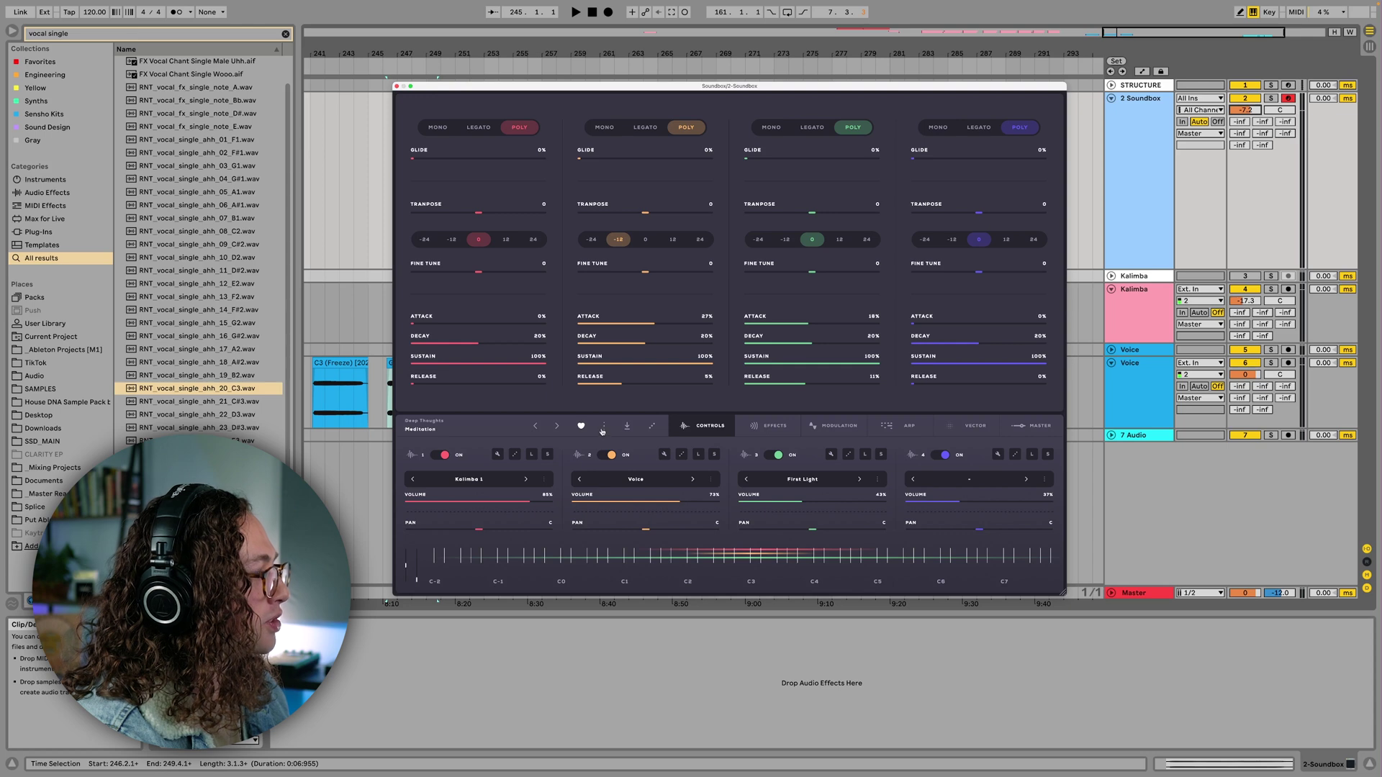
Expand the Meditation preset in the browser to reveal its tags and Kalimba 1, Voice, First Light layers
left_click(603, 427)
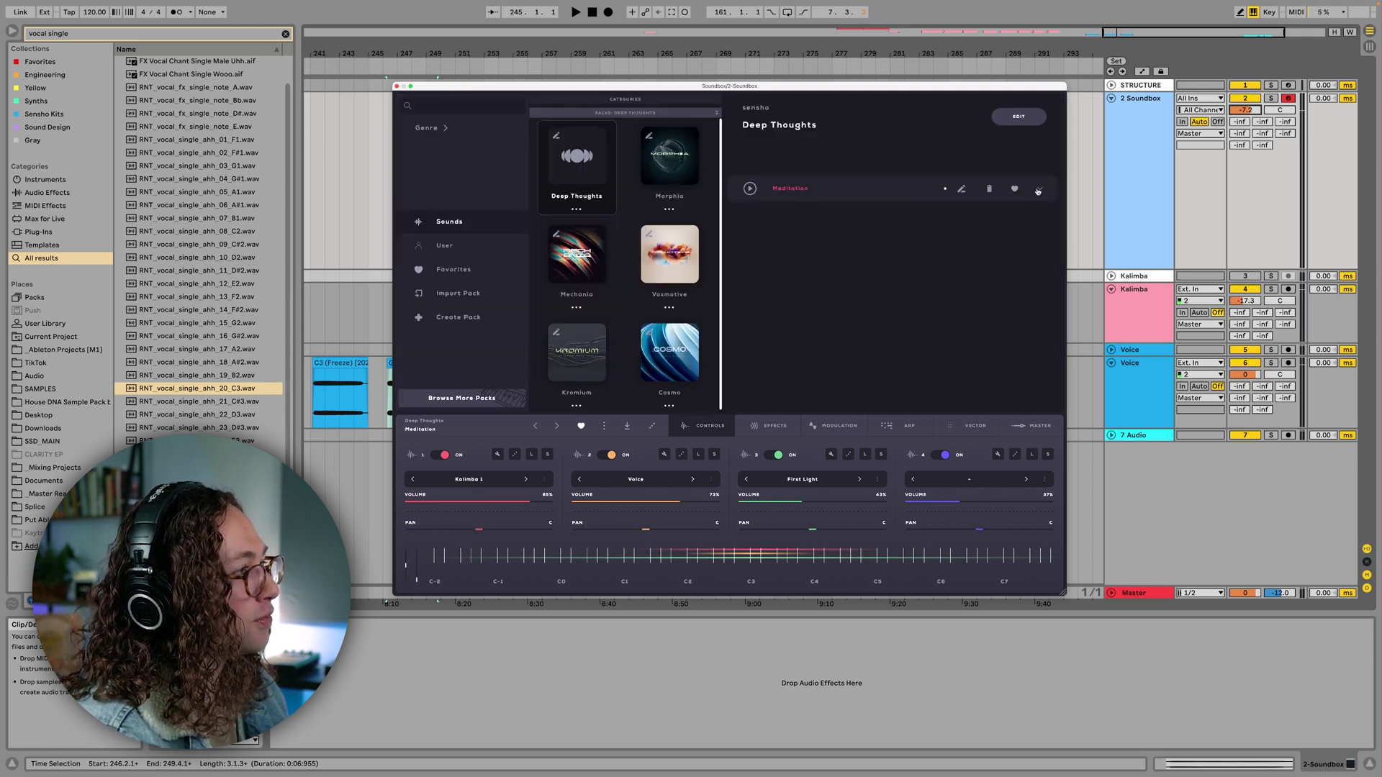
left_click(1038, 190)
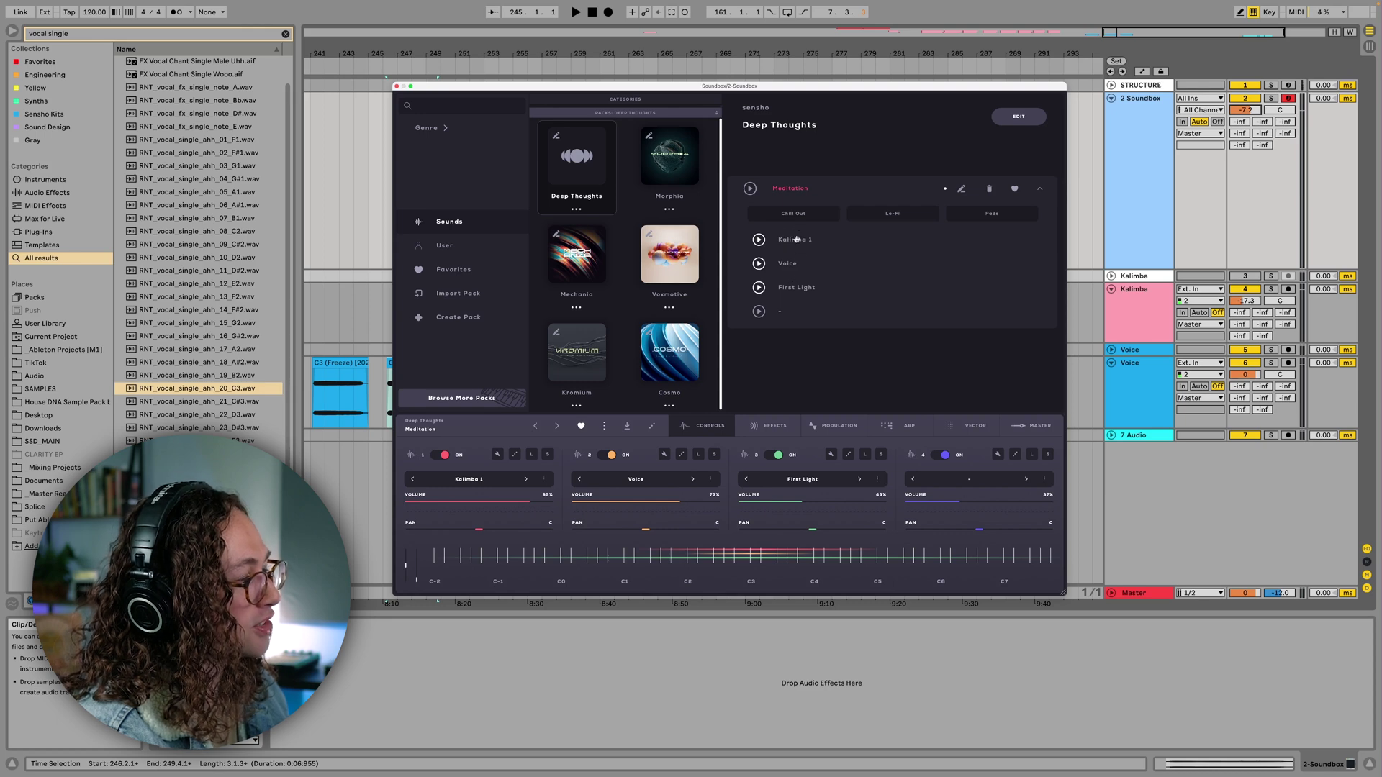